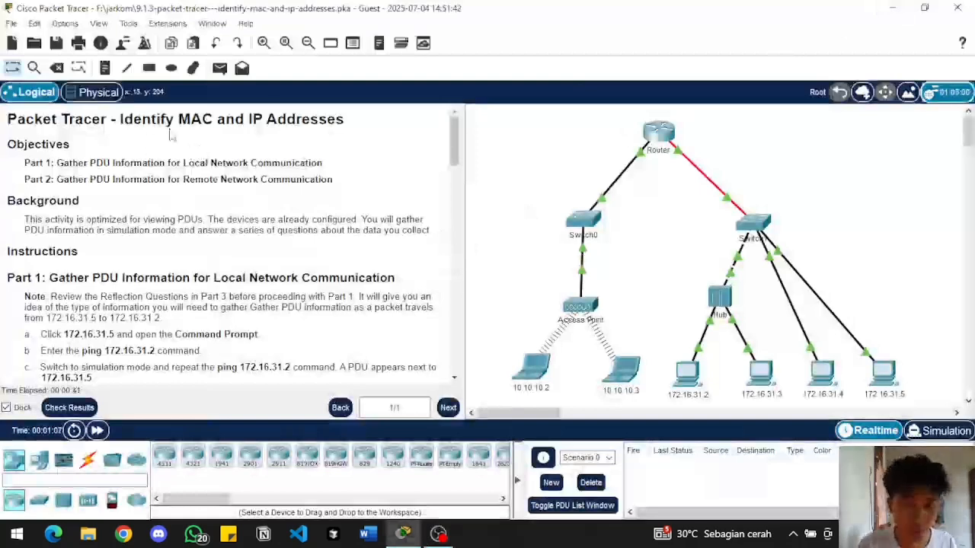
Read the activity's objectives, background and Part 1 instructions for gathering PDU information on local network communication
scroll(115, 202, down, 1)
scroll(114, 202, up, 1)
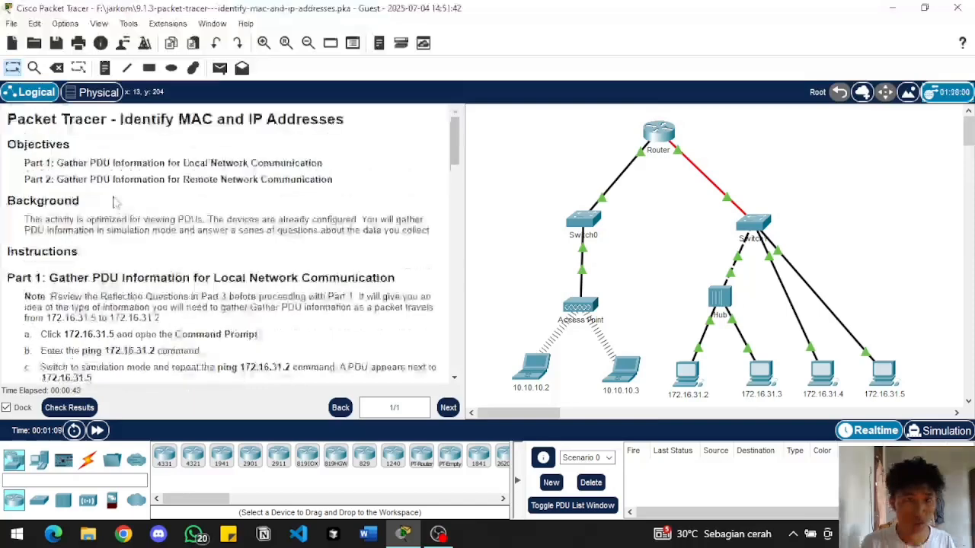
scroll(95, 175, down, 1)
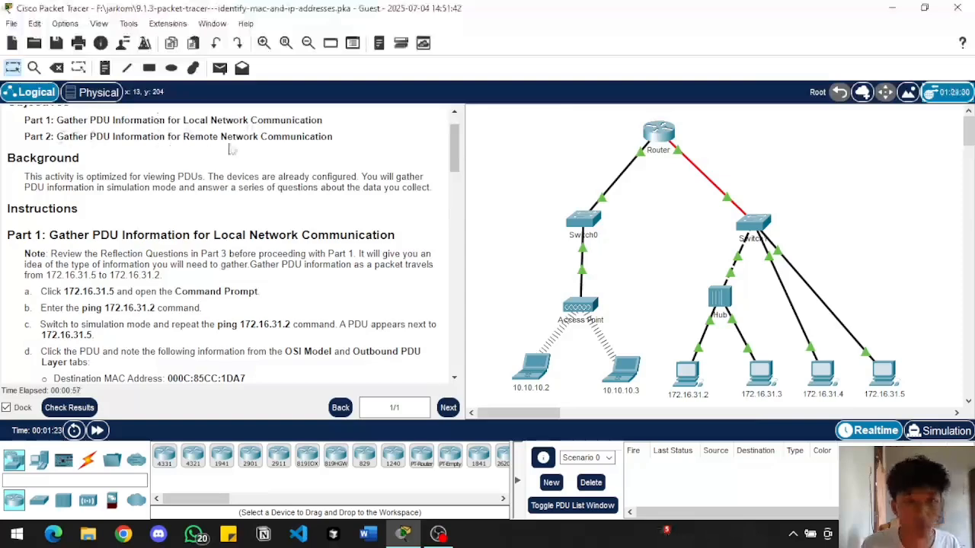
scroll(184, 259, up, 1)
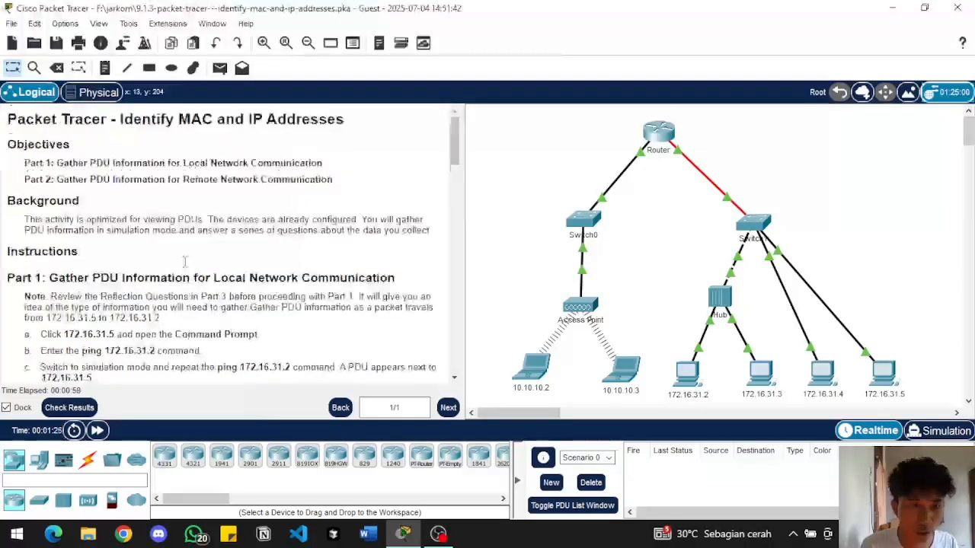
scroll(184, 259, down, 1)
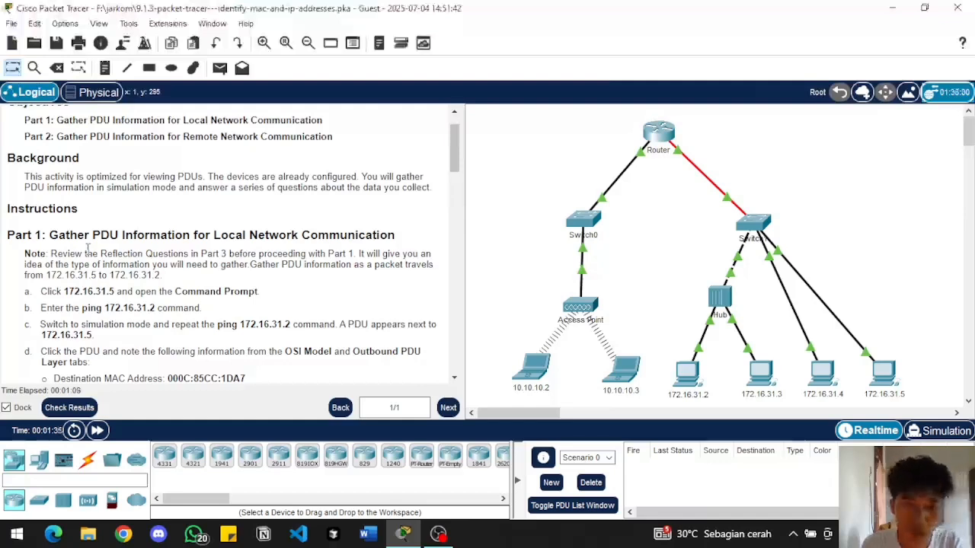
scroll(88, 247, down, 1)
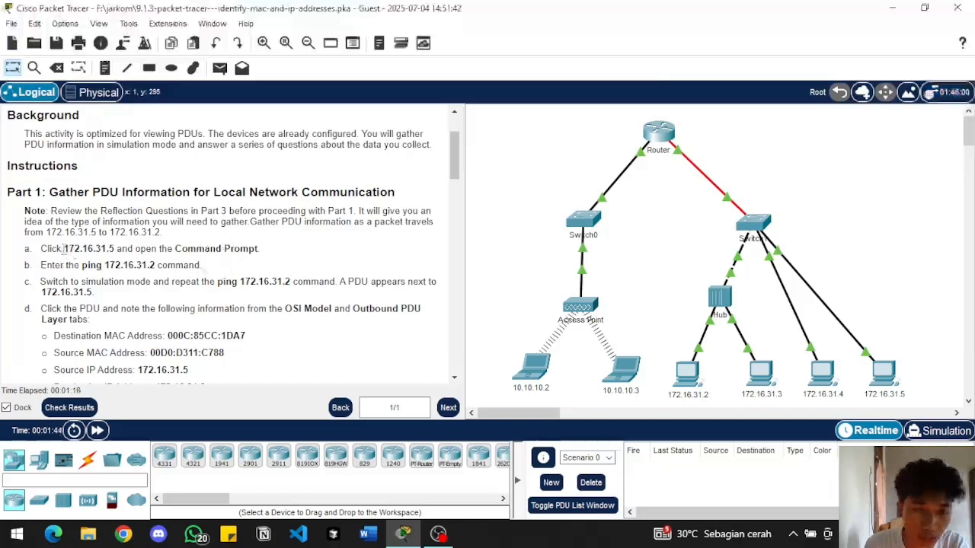
drag(63, 249, 101, 248)
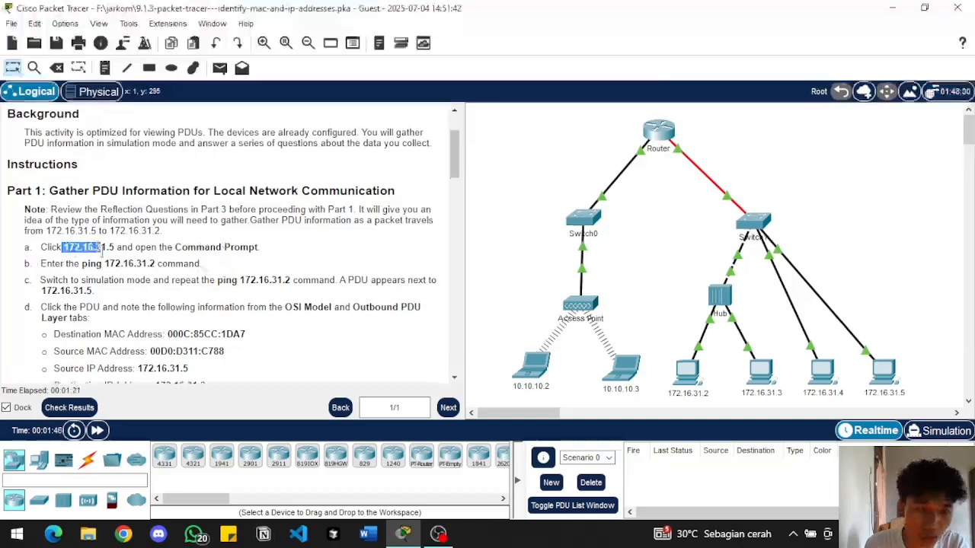
click(214, 244)
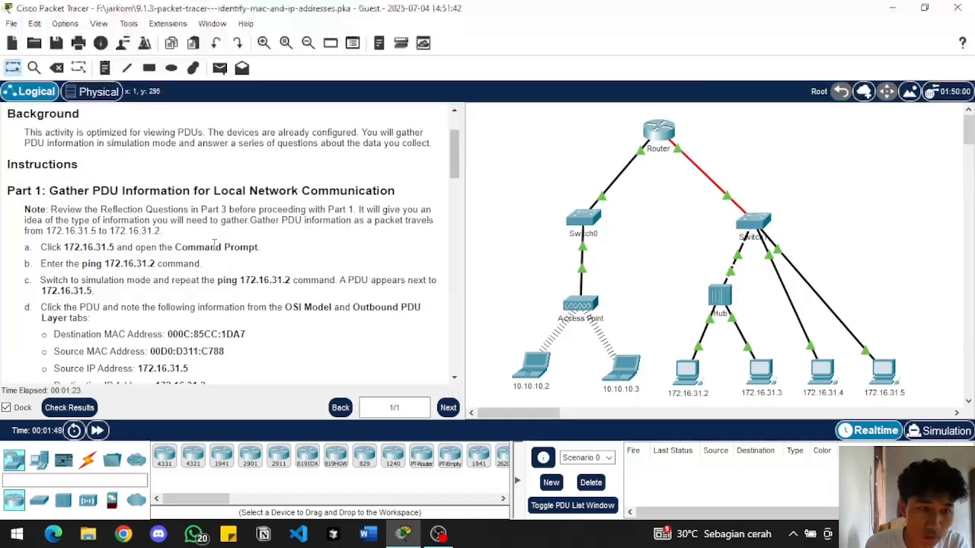
scroll(324, 267, down, 1)
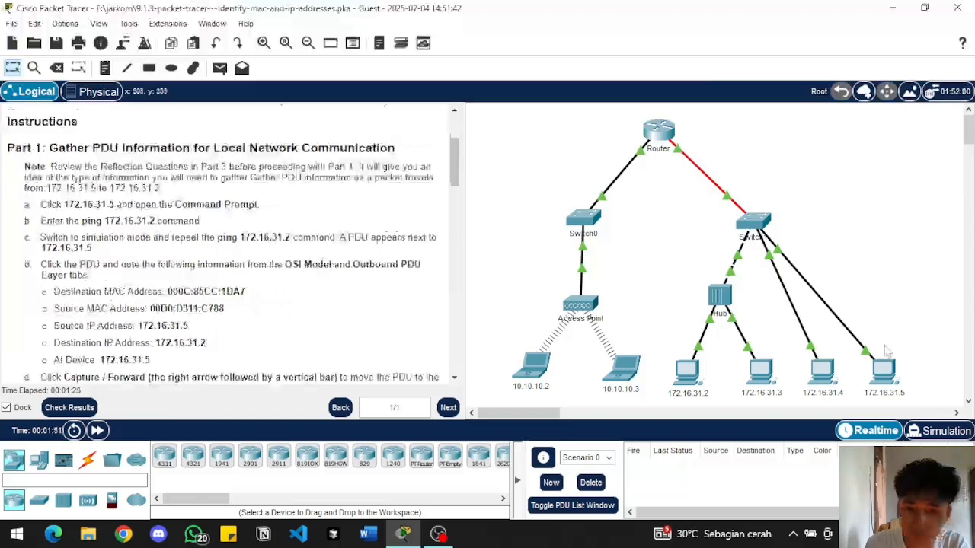
Open the Command Prompt of PC 172.16.31.5 and reposition its window so the instructions can be read
scroll(888, 352, down, 1)
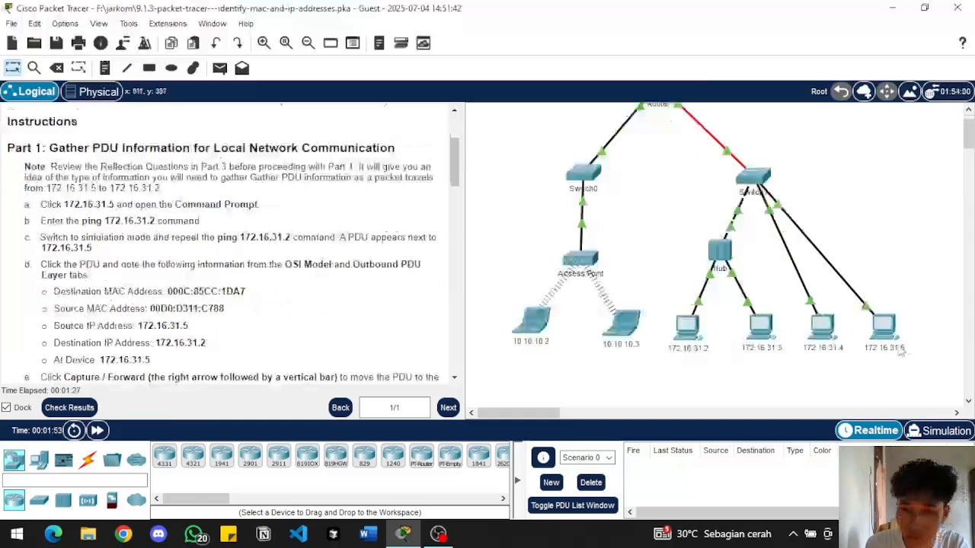
click(888, 339)
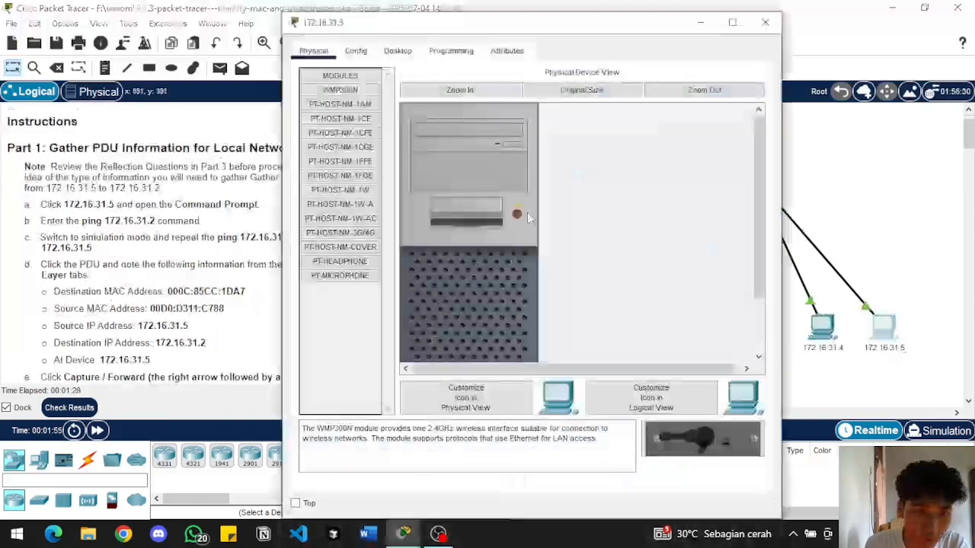
click(397, 50)
click(638, 112)
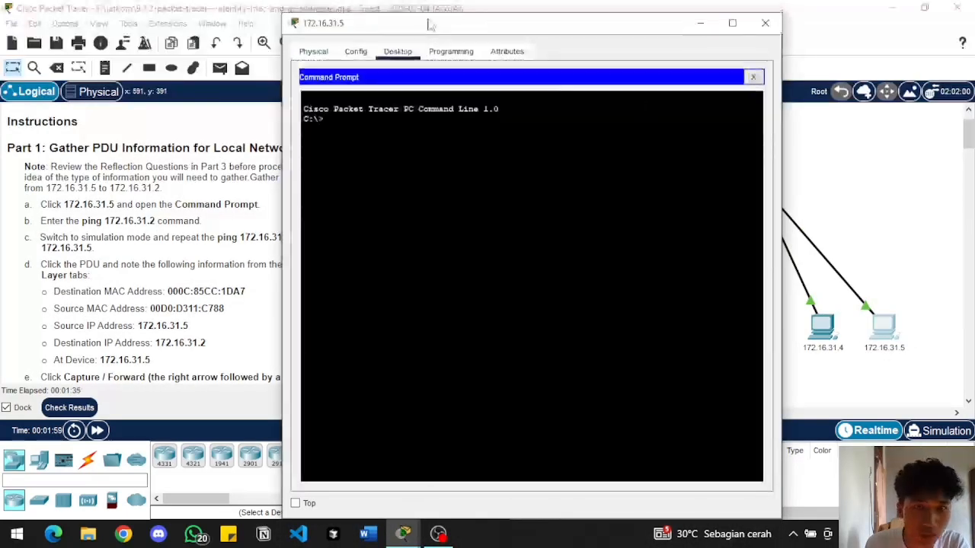
drag(410, 28, 506, 107)
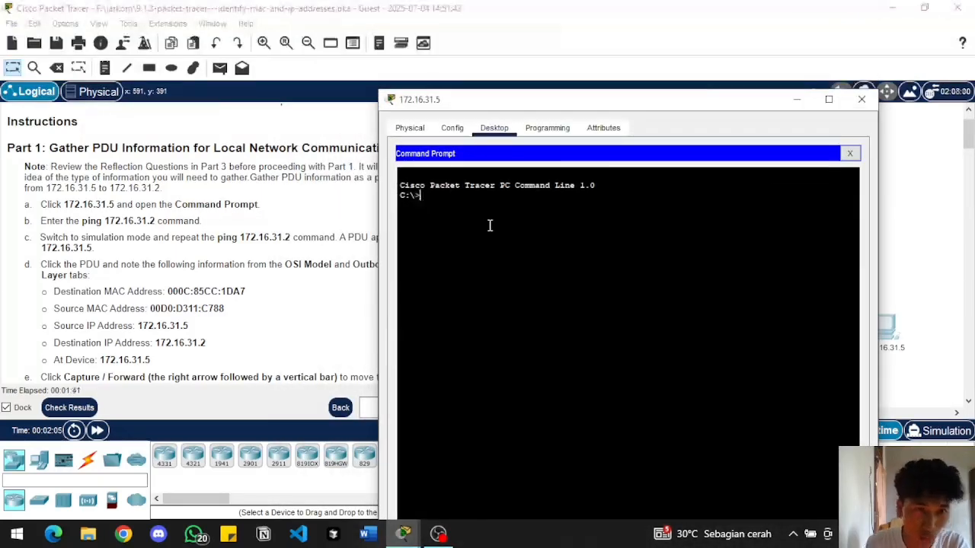
Ping 172.16.31.2 from the Command Prompt of PC 172.16.31.5
text(PING)
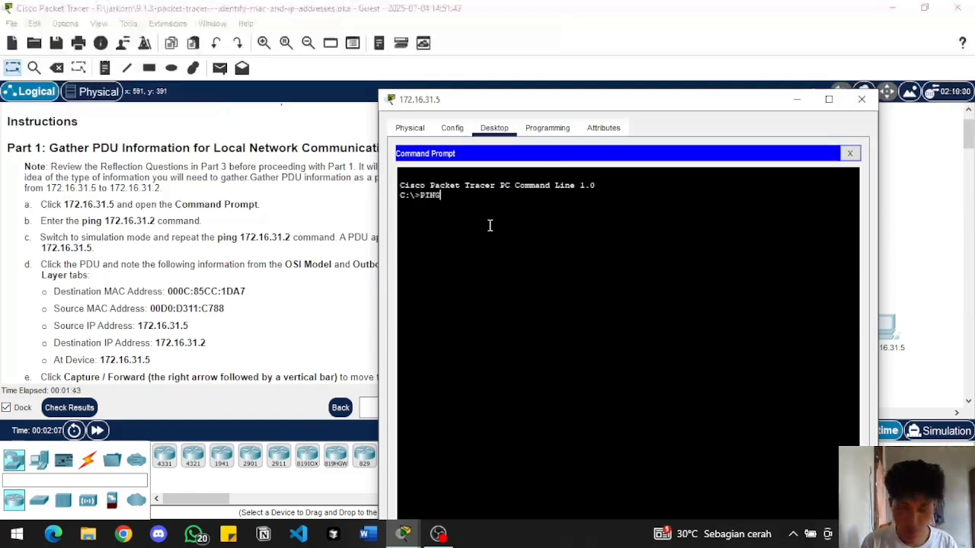
key(BackSpace)
key(BackSpace)
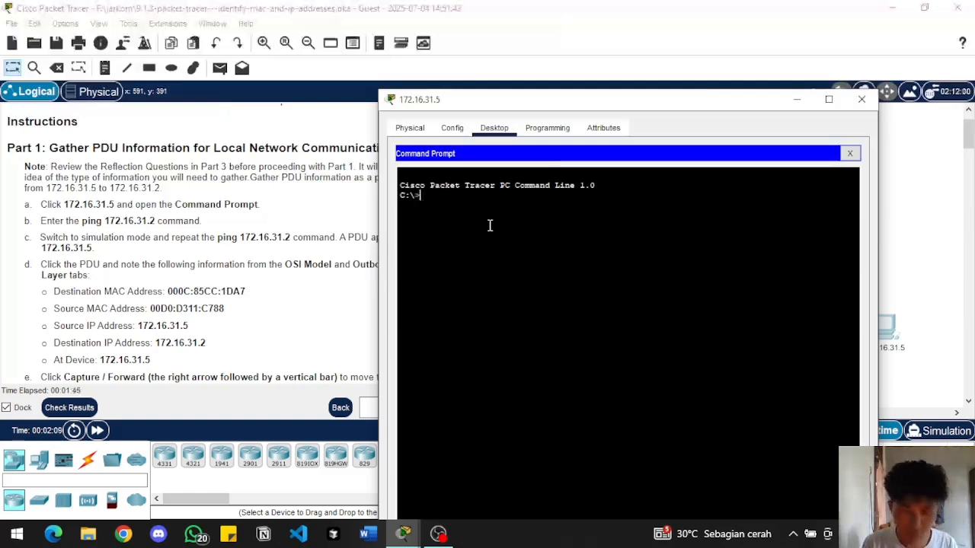
text(ping)
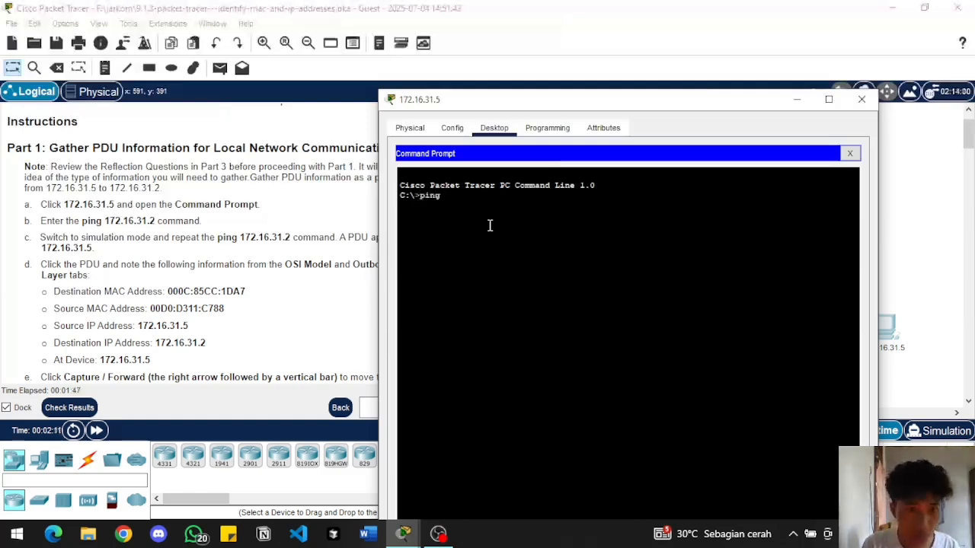
text( 172.16.3)
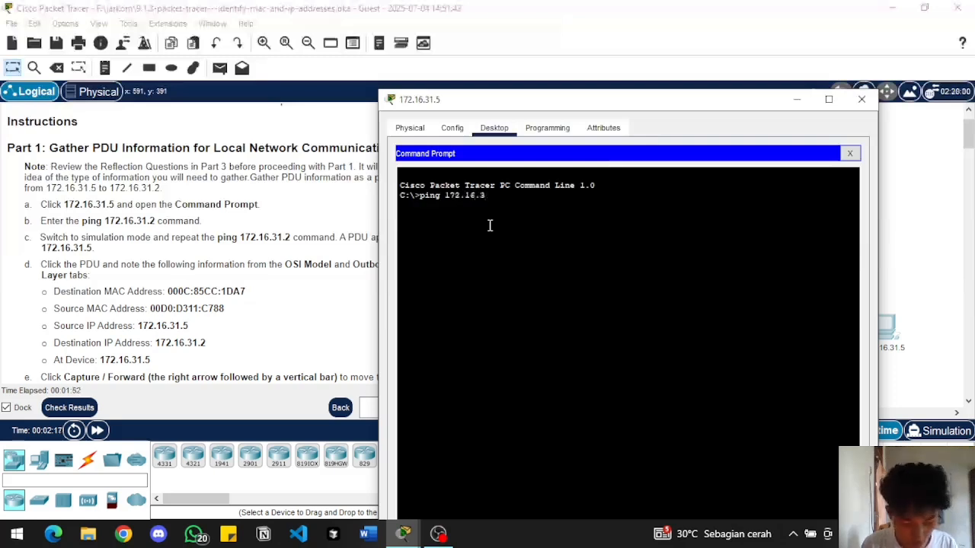
text(1.2)
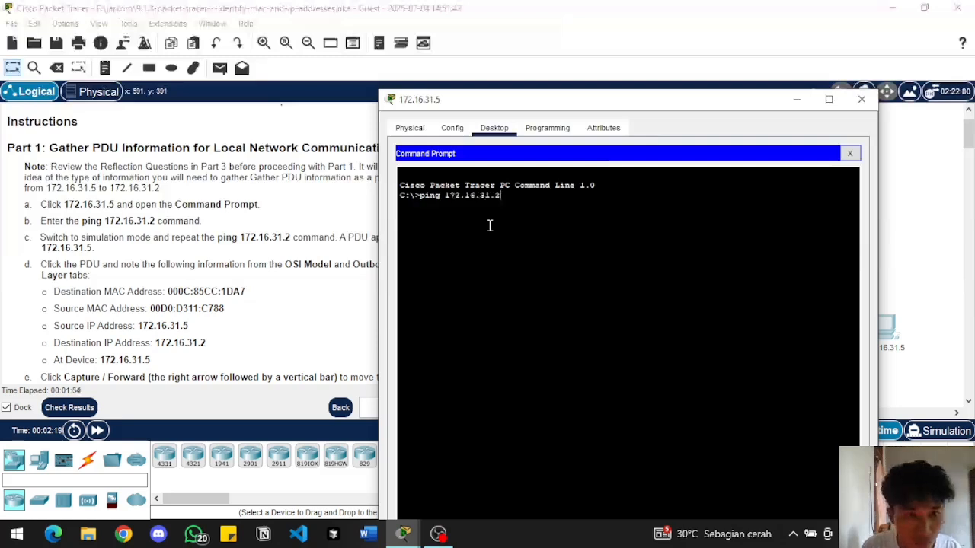
key(Return)
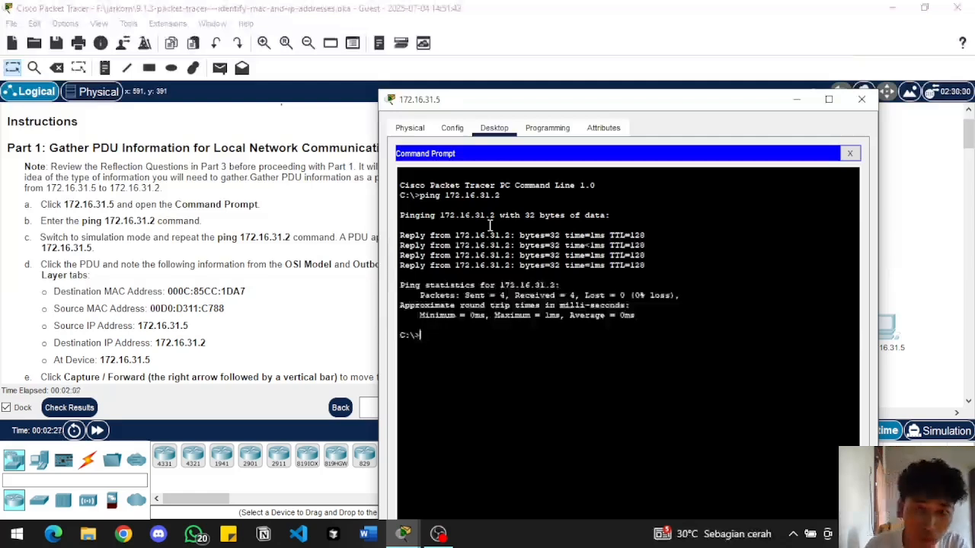
Put the 172.16.31.5 window out of the way and switch the network to Simulation mode
drag(594, 99, 639, 99)
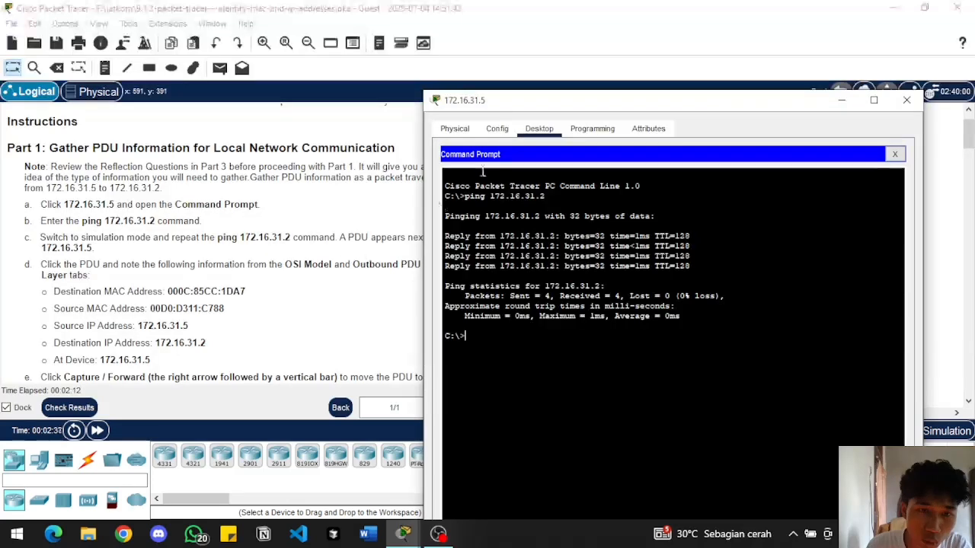
drag(632, 101, 568, 95)
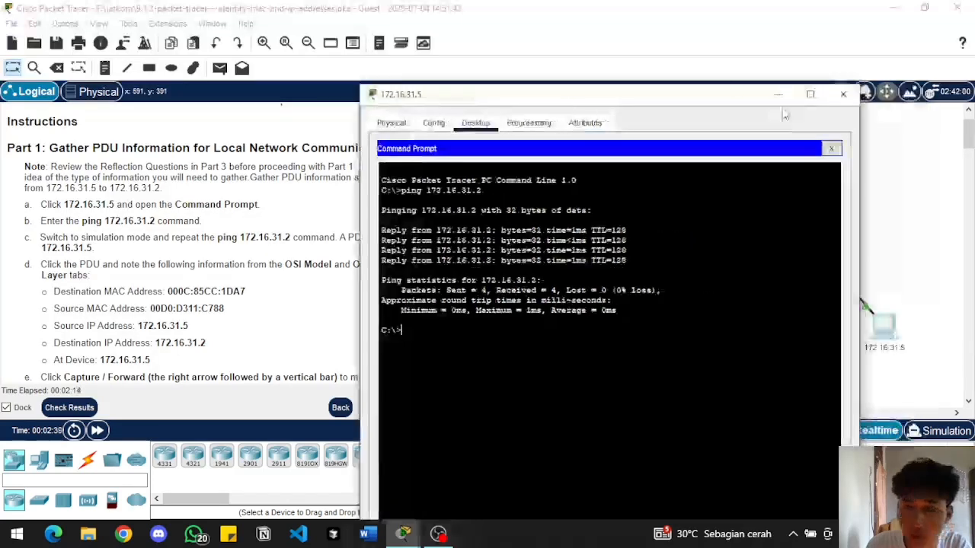
click(843, 94)
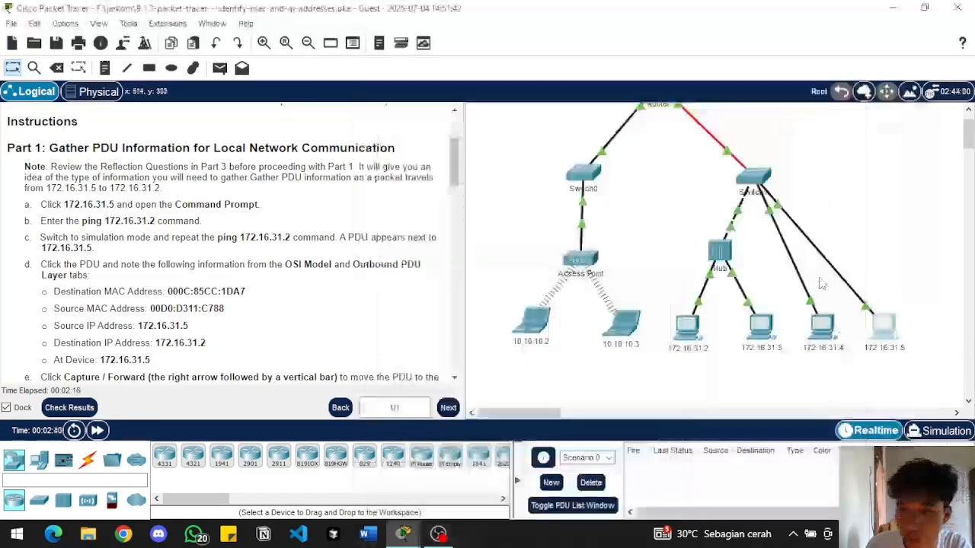
click(941, 434)
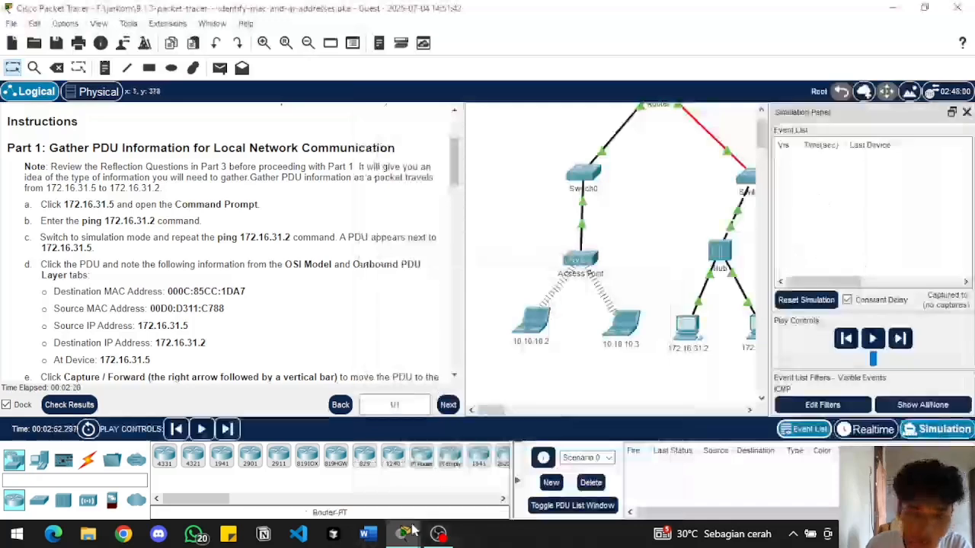
Bring back the Command Prompt of PC 172.16.31.5, repeat the ping to 172.16.31.2, and minimize the window
mouse_move(403, 533)
click(477, 464)
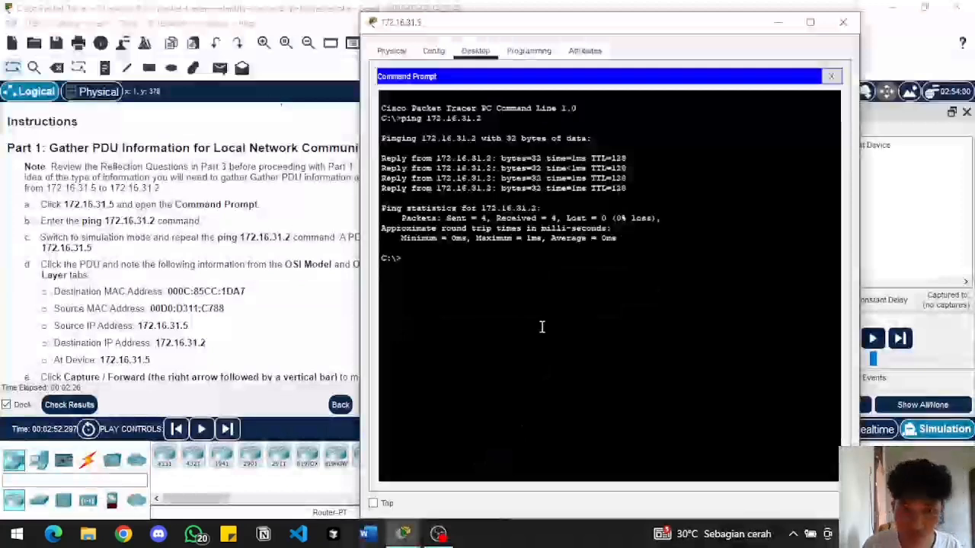
key(Up)
key(Return)
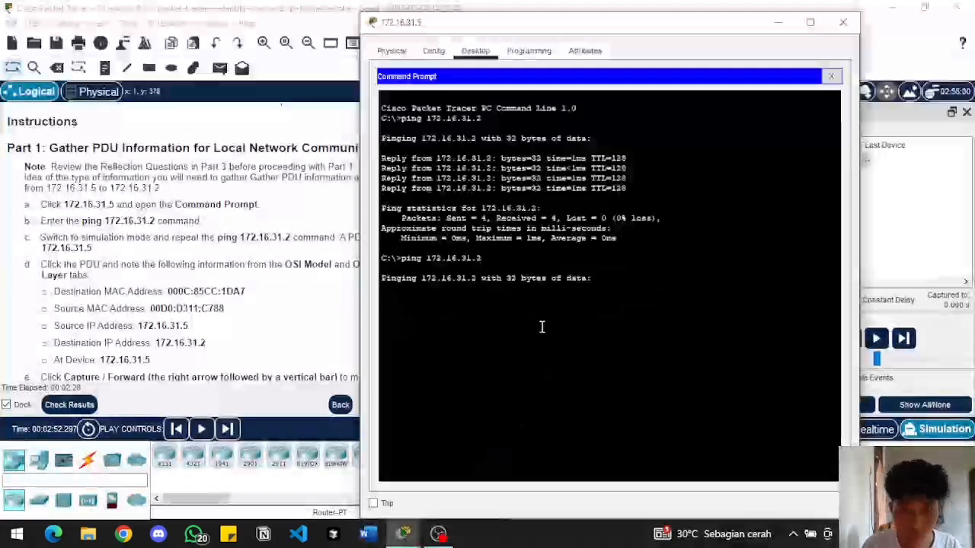
click(777, 22)
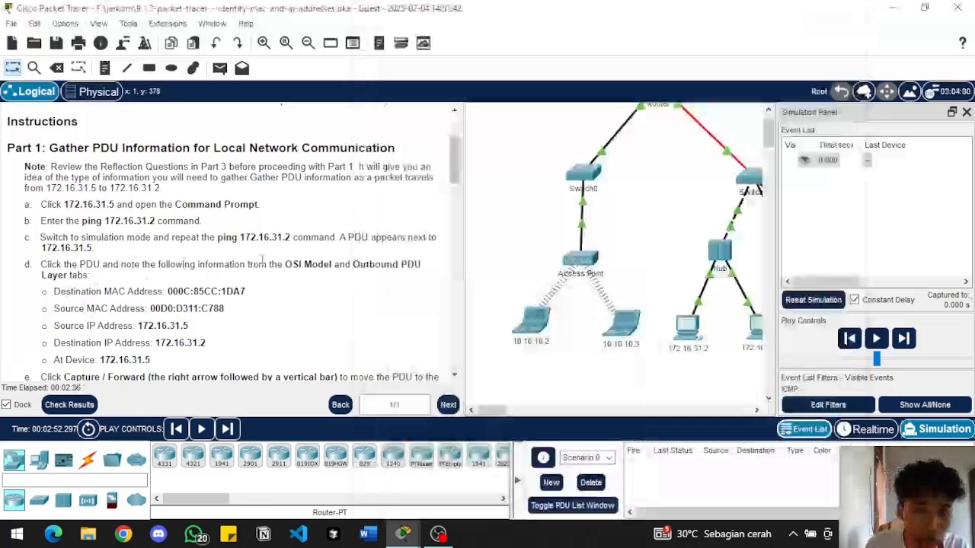
Examine the outbound Layer 2 and Layer 3 details of the PDU at 172.16.31.5, comparing them with instruction step d
scroll(262, 260, down, 1)
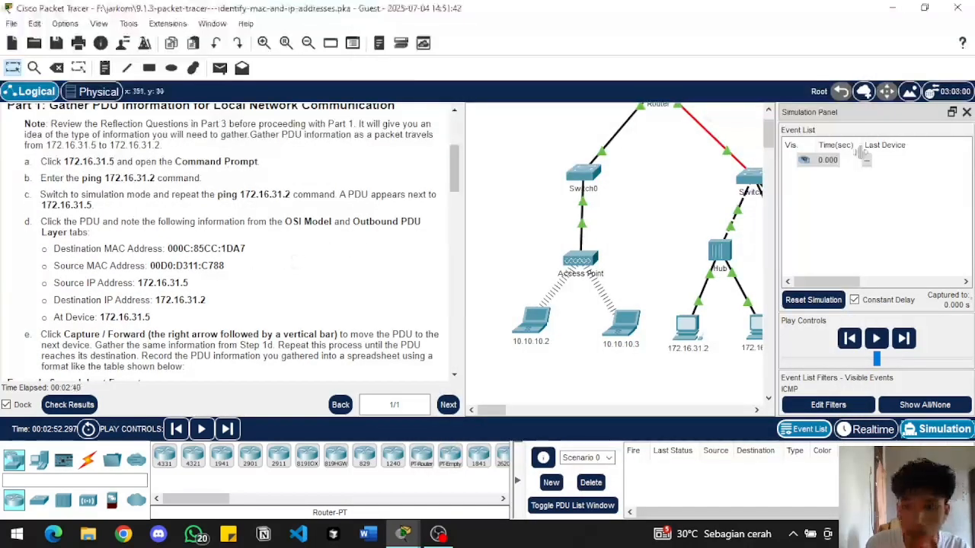
click(824, 161)
click(804, 160)
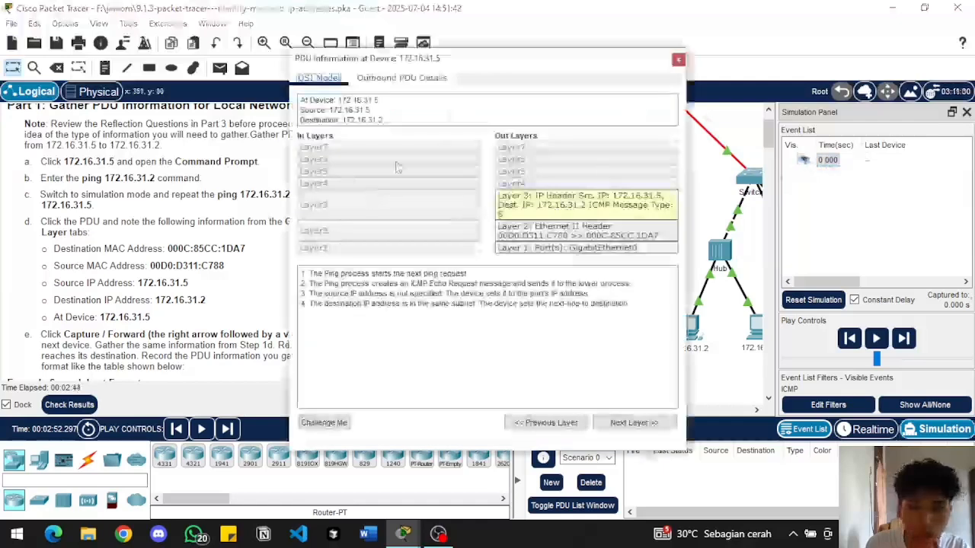
drag(446, 62, 594, 103)
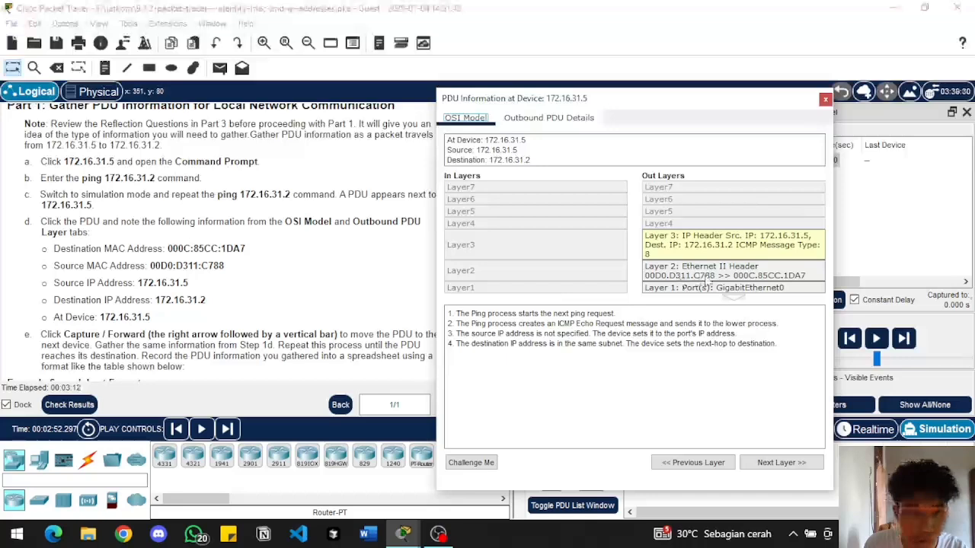
click(670, 276)
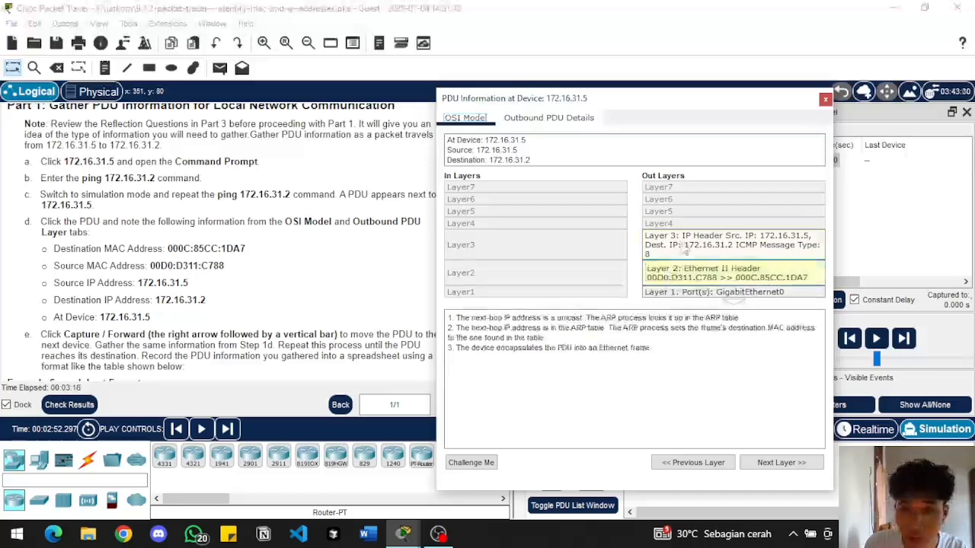
click(707, 242)
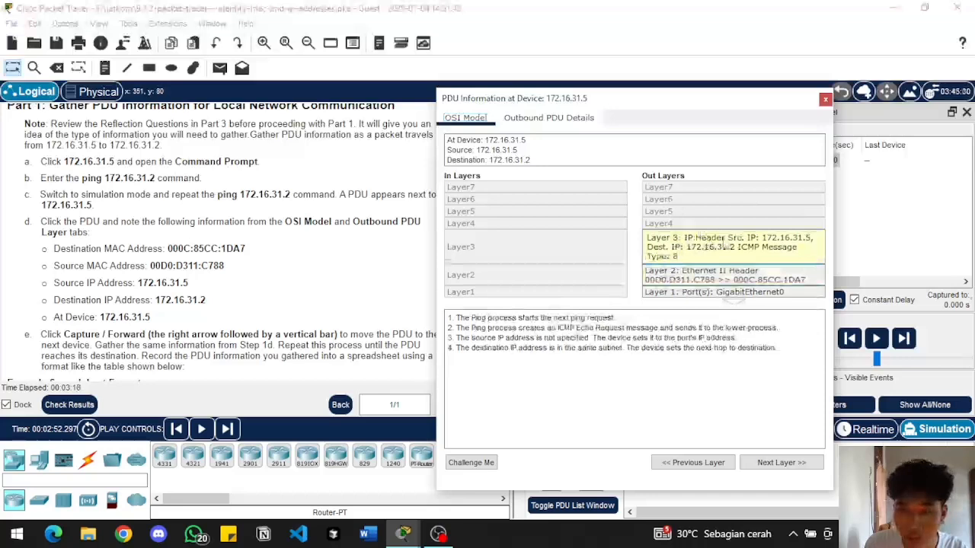
click(825, 100)
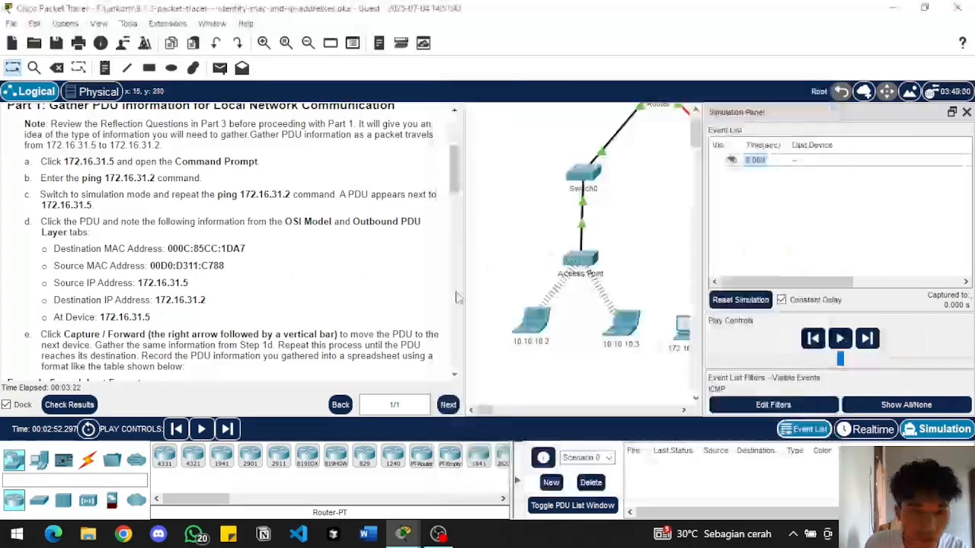
Advance the simulation by one event and view the PDU information at Switch1
click(868, 340)
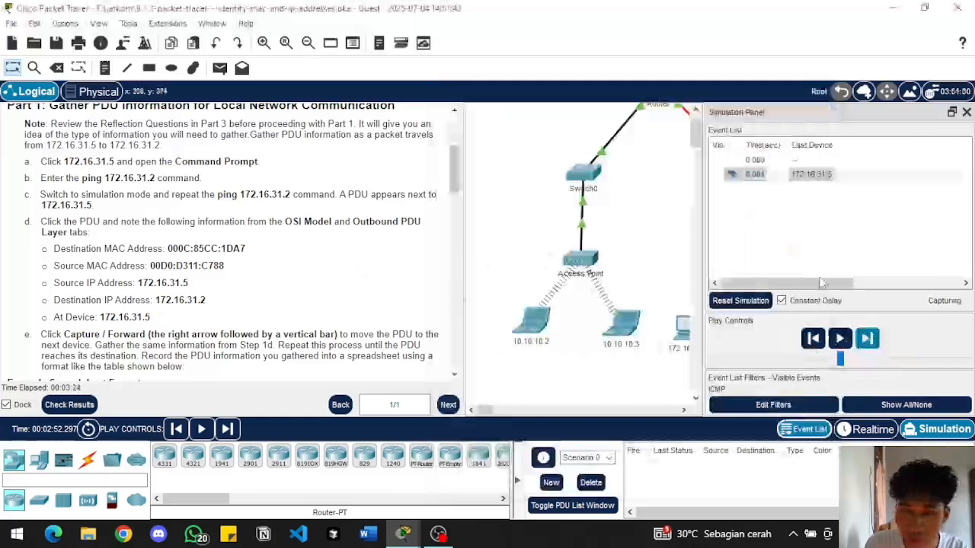
click(757, 175)
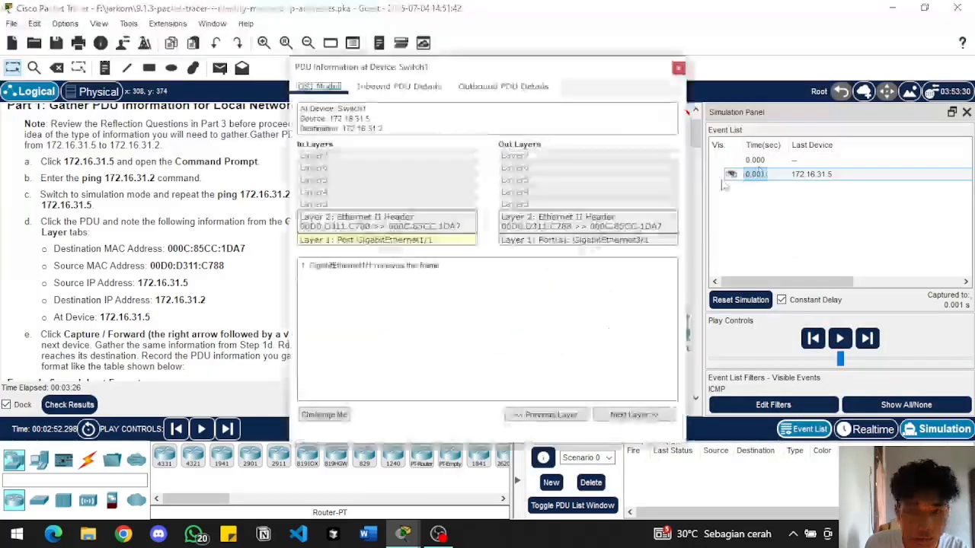
click(678, 68)
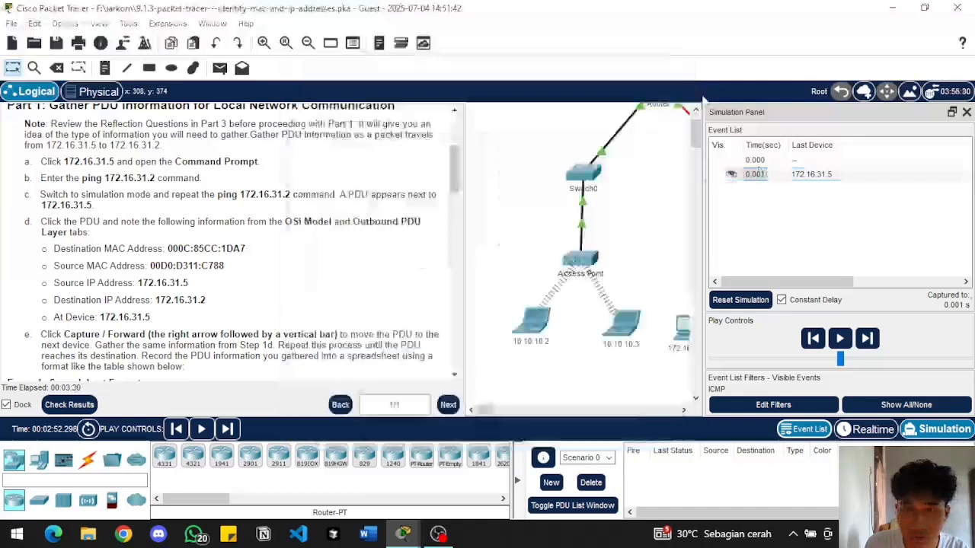
Review the first event's PDU information at 172.16.31.5 against the MAC and IP addresses in instruction step d
click(756, 160)
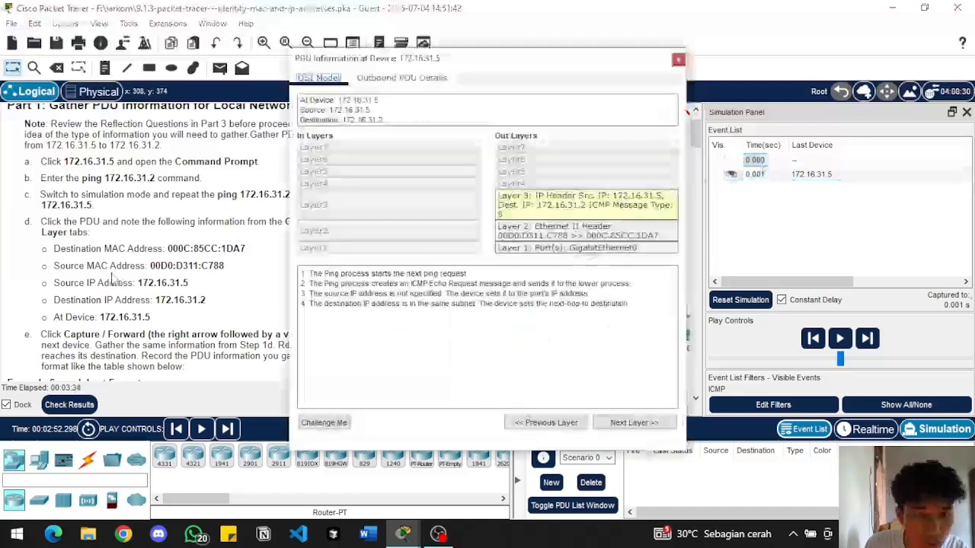
drag(170, 249, 226, 250)
click(226, 249)
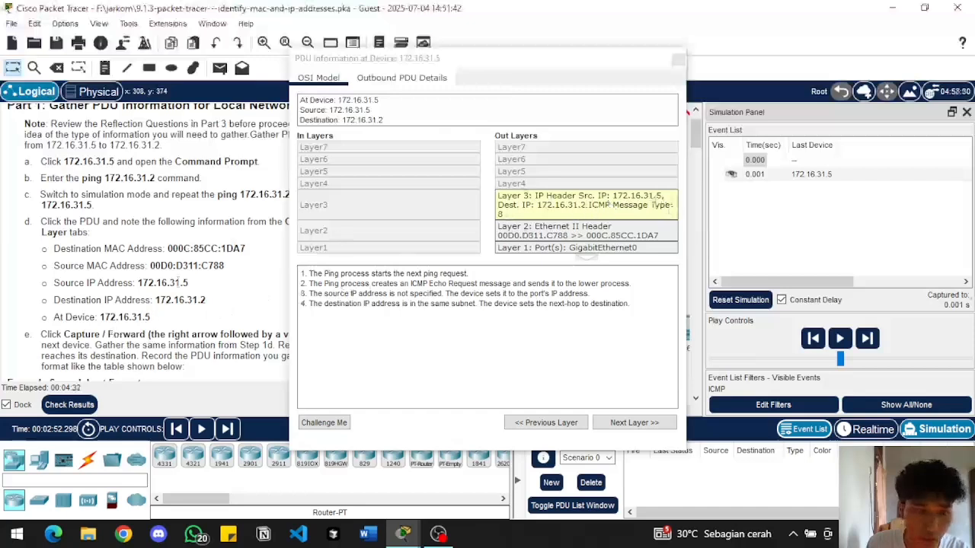
click(340, 107)
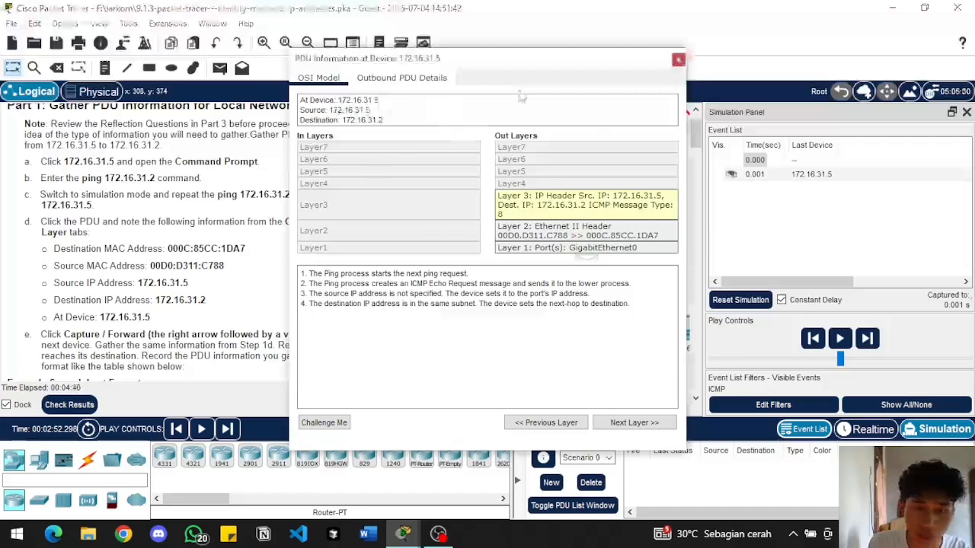
click(678, 58)
Open the PDU information at Switch1 and place it beside the instructions' Example Spreadsheet Format table
scroll(252, 293, down, 2)
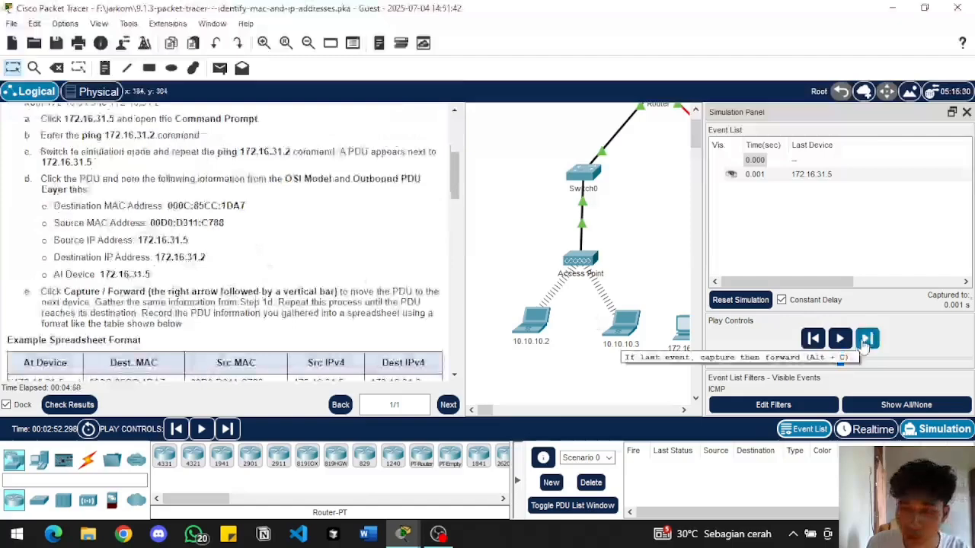
click(754, 178)
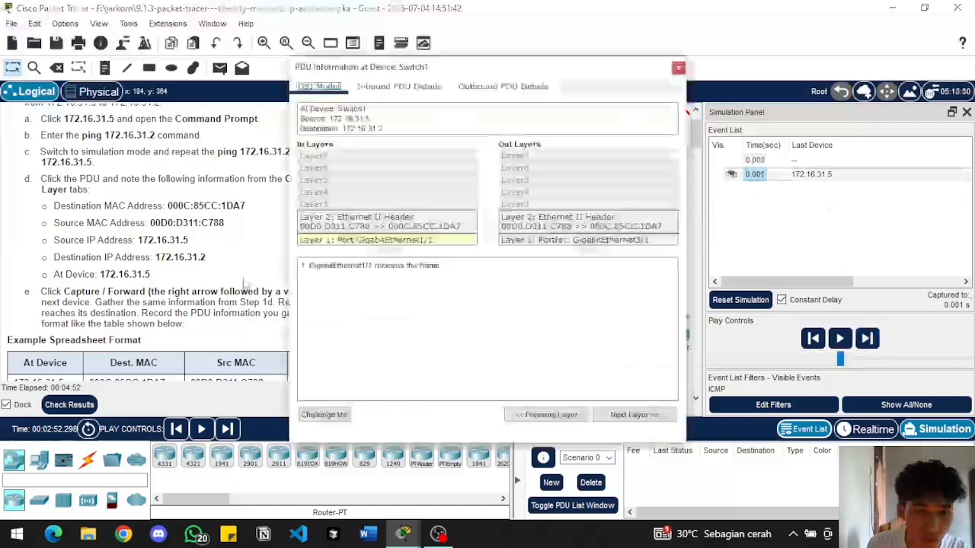
scroll(243, 282, down, 3)
drag(409, 70, 578, 70)
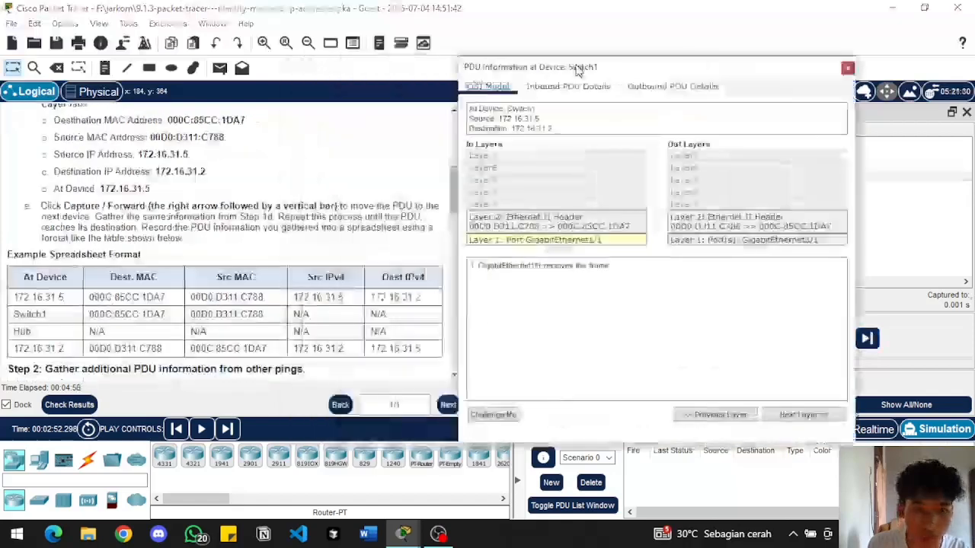
scroll(263, 259, up, 3)
scroll(263, 259, down, 2)
scroll(263, 259, down, 2)
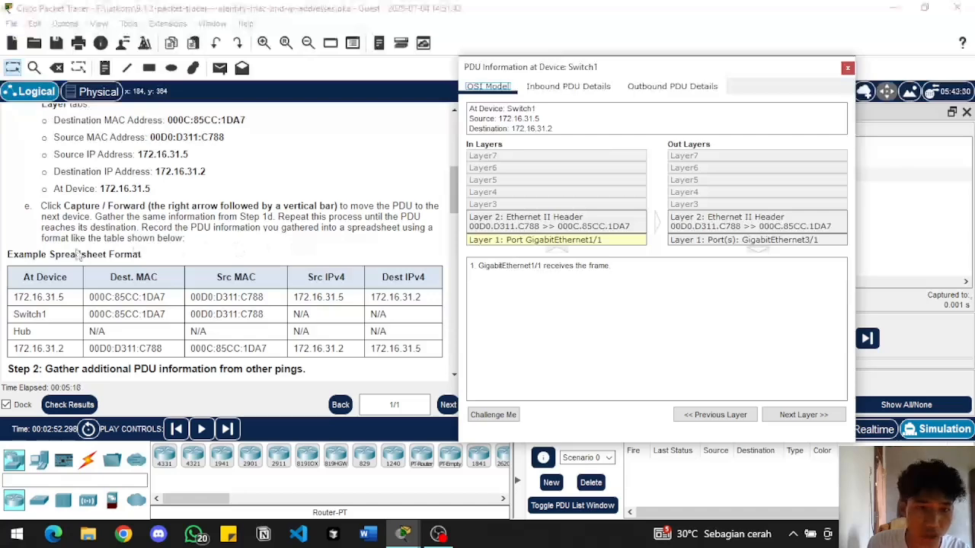
scroll(121, 253, down, 1)
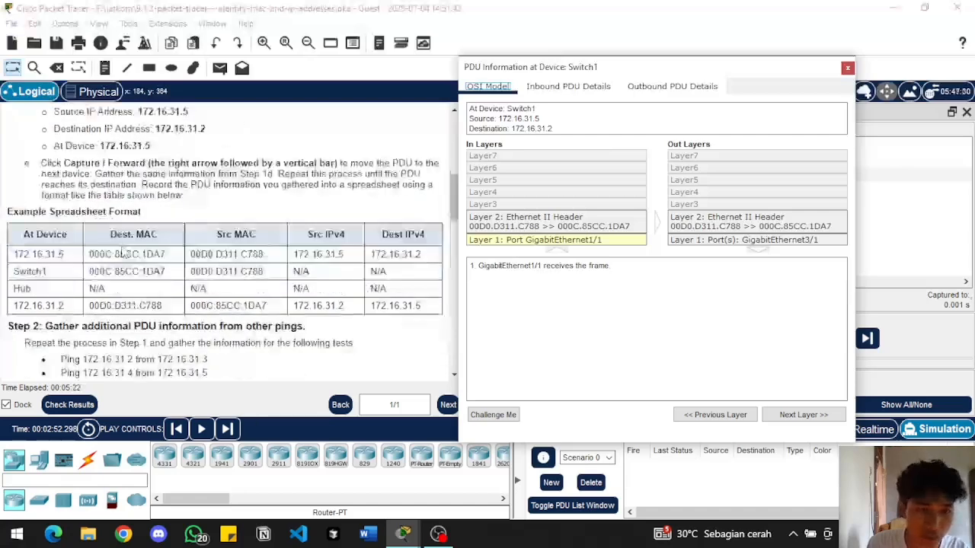
Examine Switch1's outbound Layer 2 details, compare its source and destination MAC addresses with the example table, and close the PDU information
drag(535, 71, 525, 97)
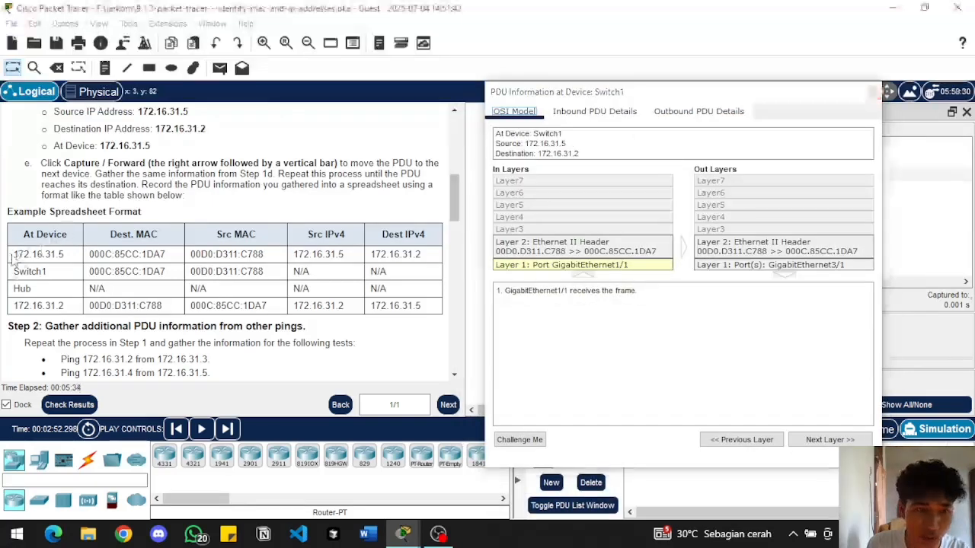
drag(13, 254, 53, 257)
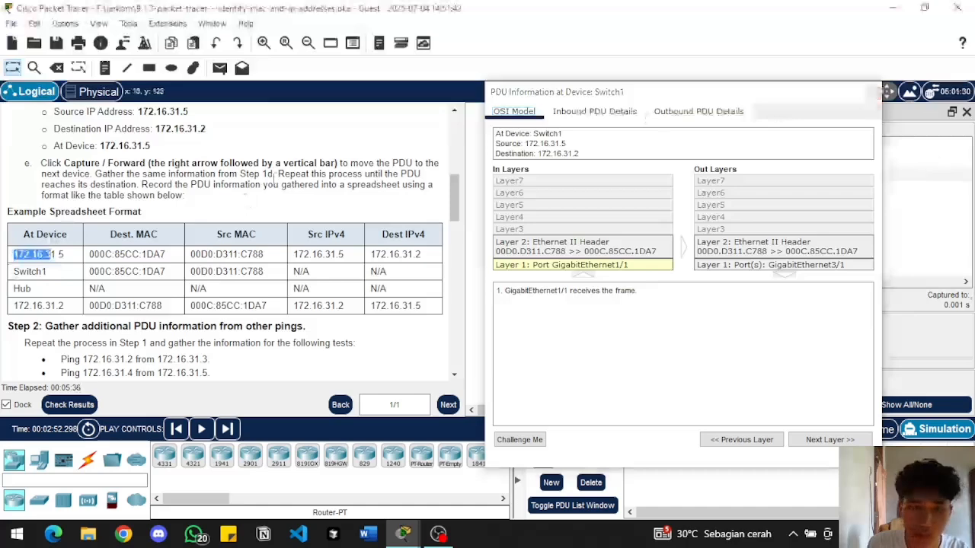
drag(706, 97, 409, 110)
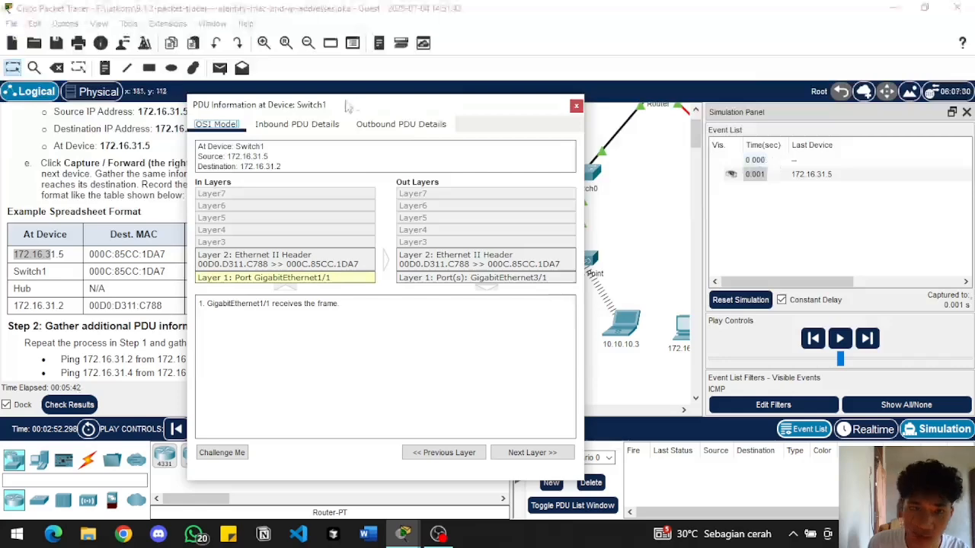
drag(349, 105, 694, 85)
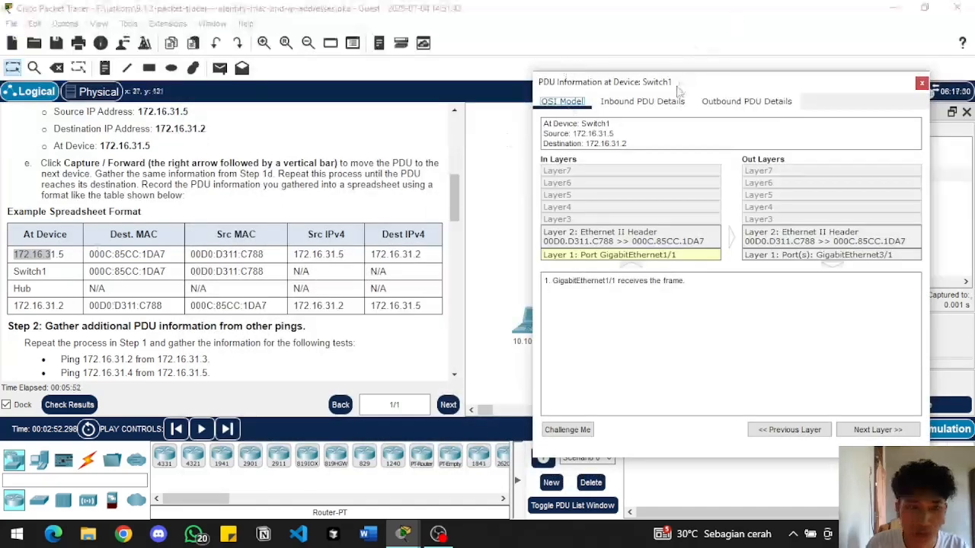
mouse_move(679, 91)
mouse_down()
mouse_move(675, 102)
mouse_move(660, 89)
mouse_up()
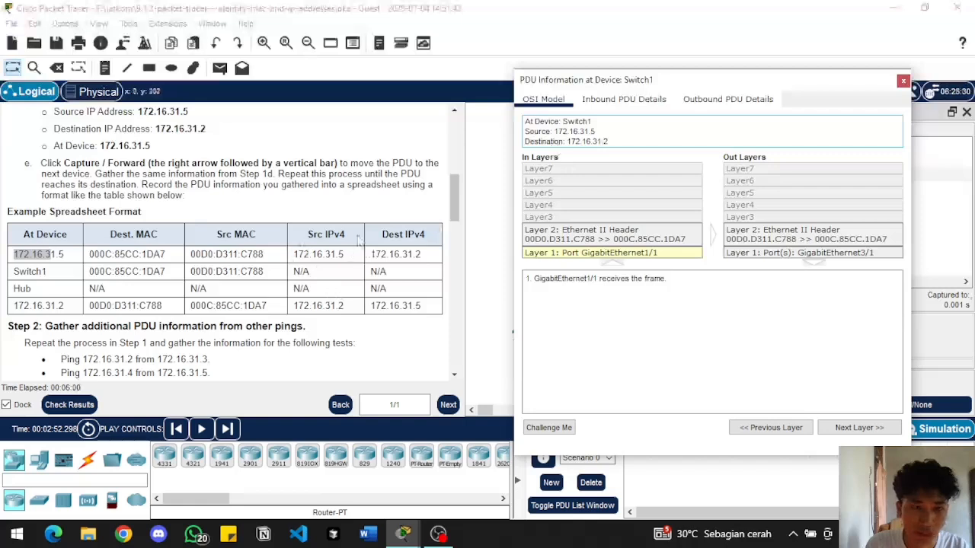
drag(638, 81, 612, 177)
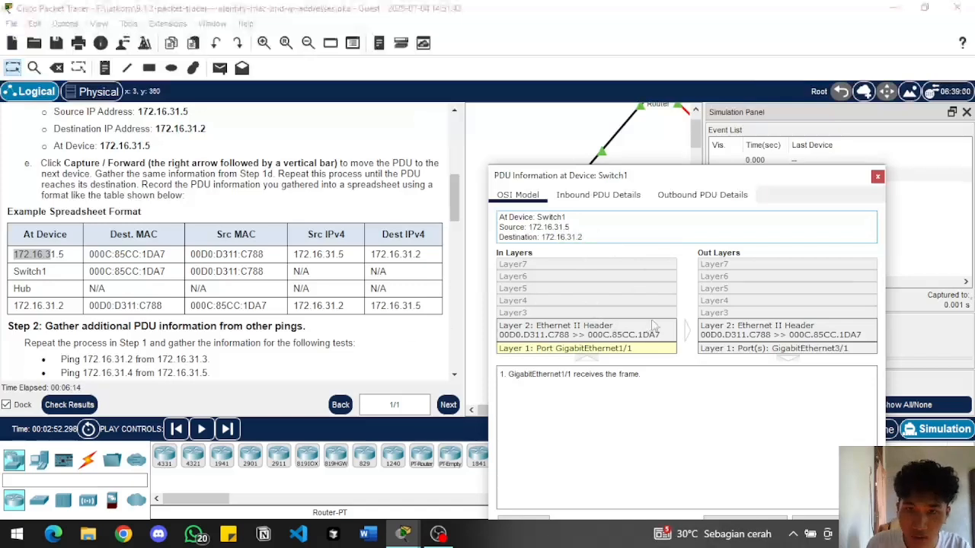
click(716, 339)
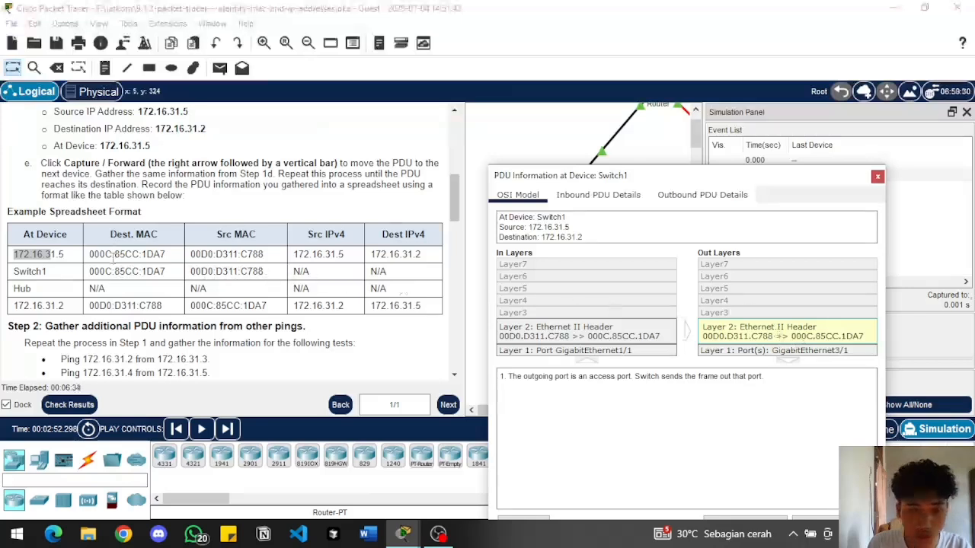
click(116, 267)
click(49, 255)
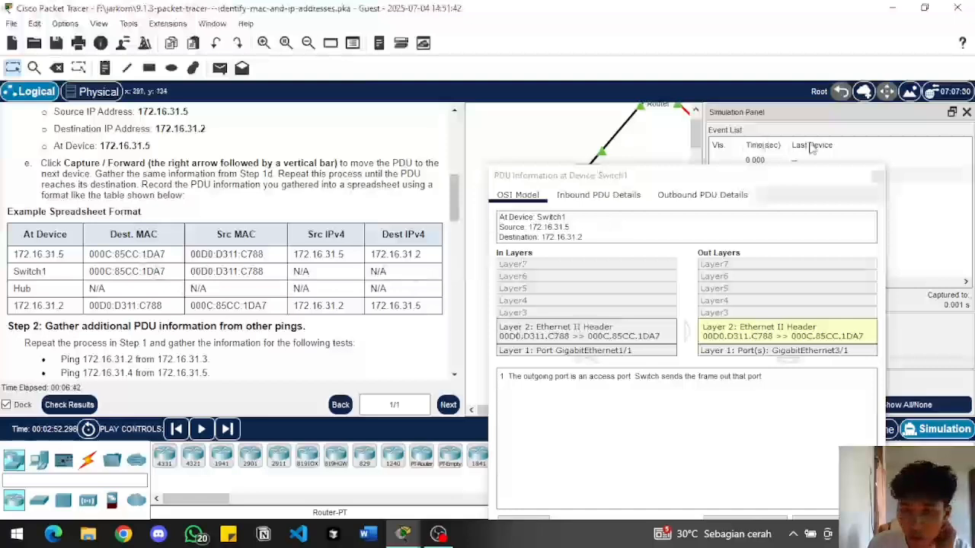
click(877, 177)
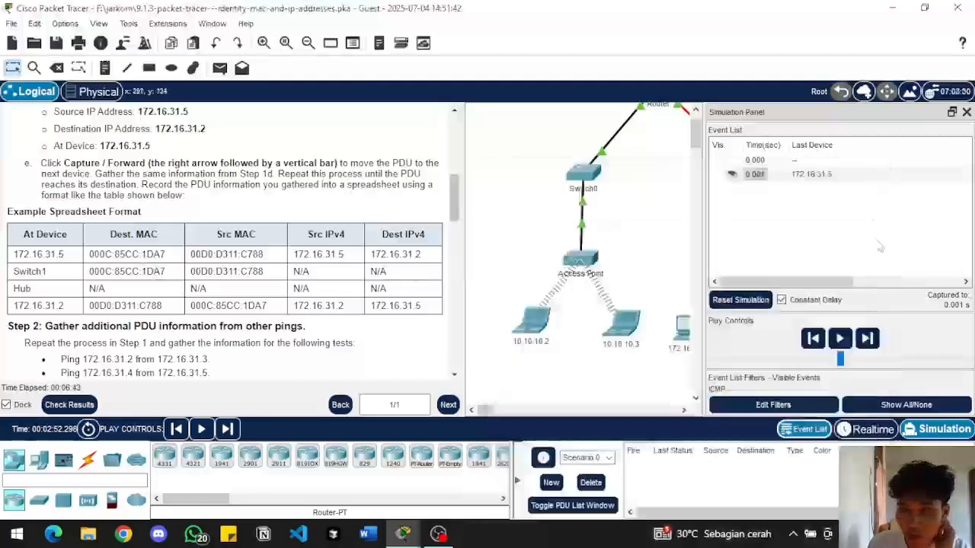
Advance the simulation by one event and examine the PDU information at the Hub, including its outbound Layer 1 details
click(866, 339)
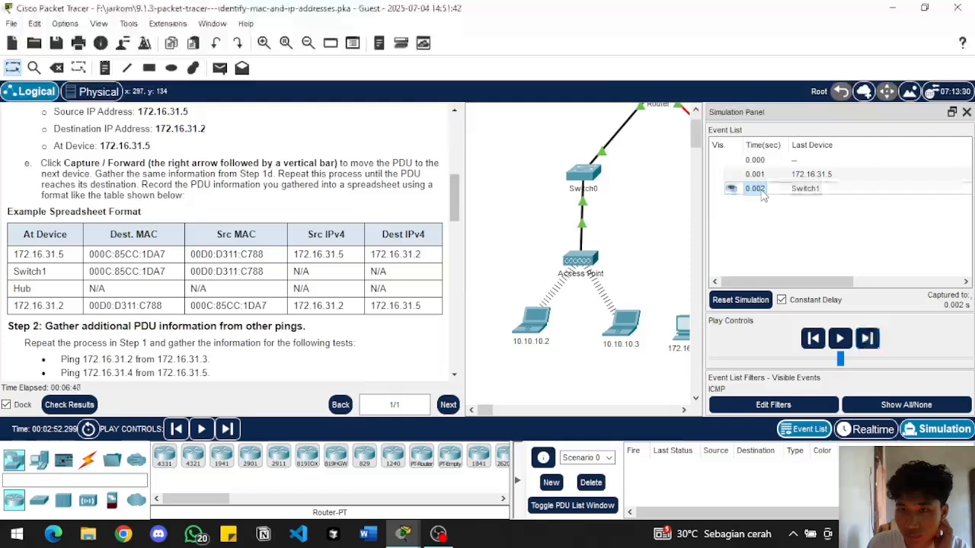
click(761, 191)
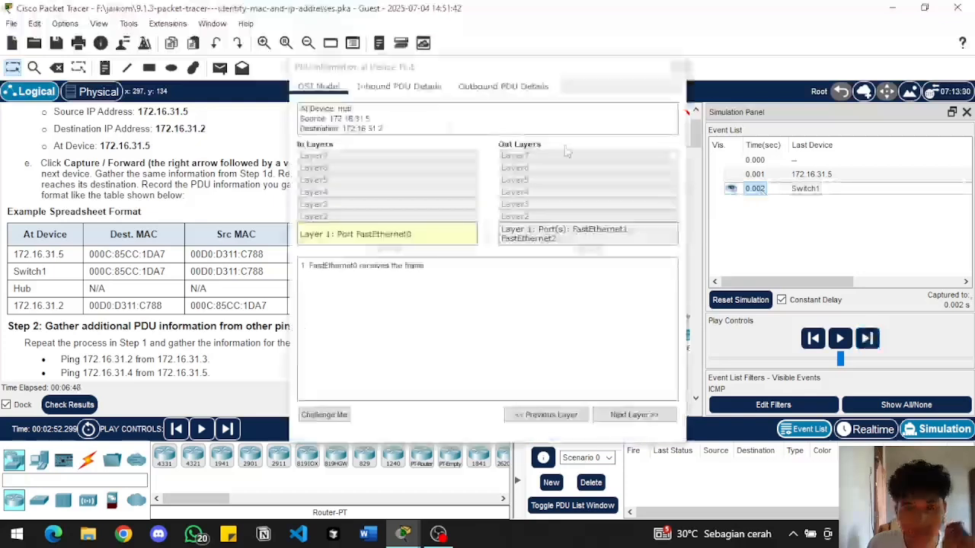
key(Escape)
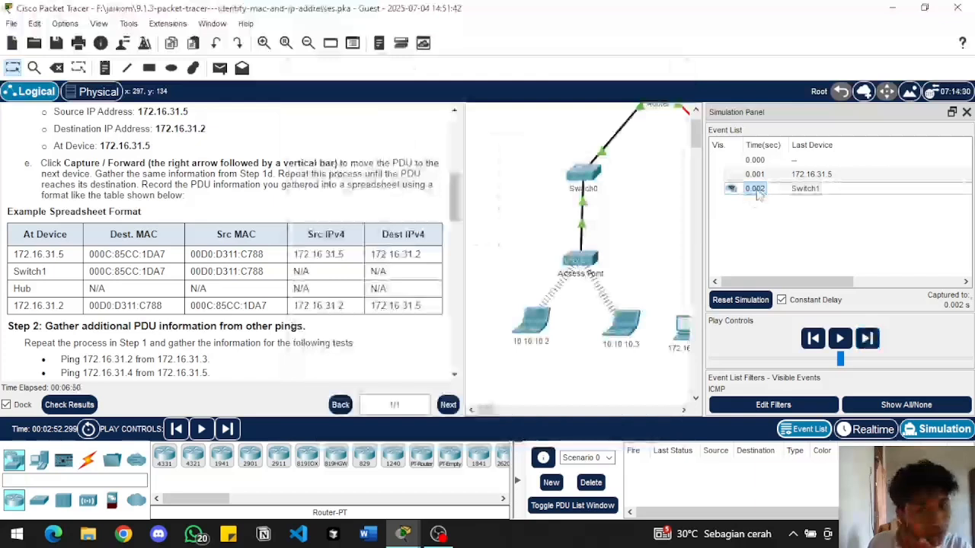
click(758, 192)
key(Escape)
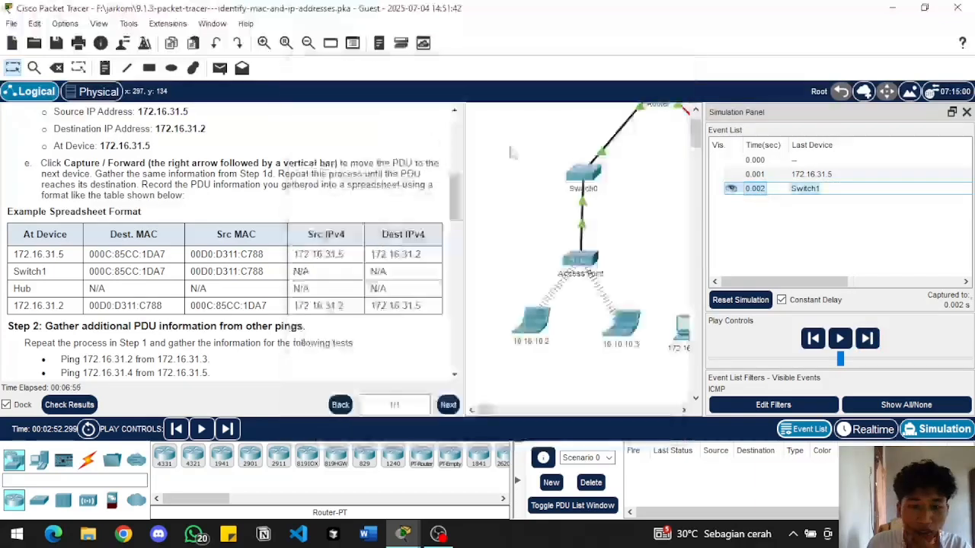
mouse_move(407, 533)
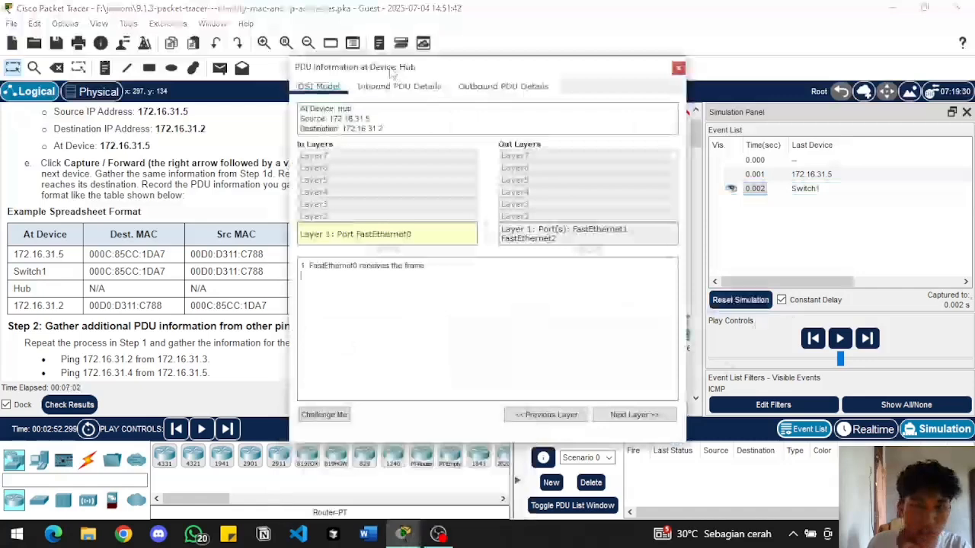
drag(393, 72, 557, 170)
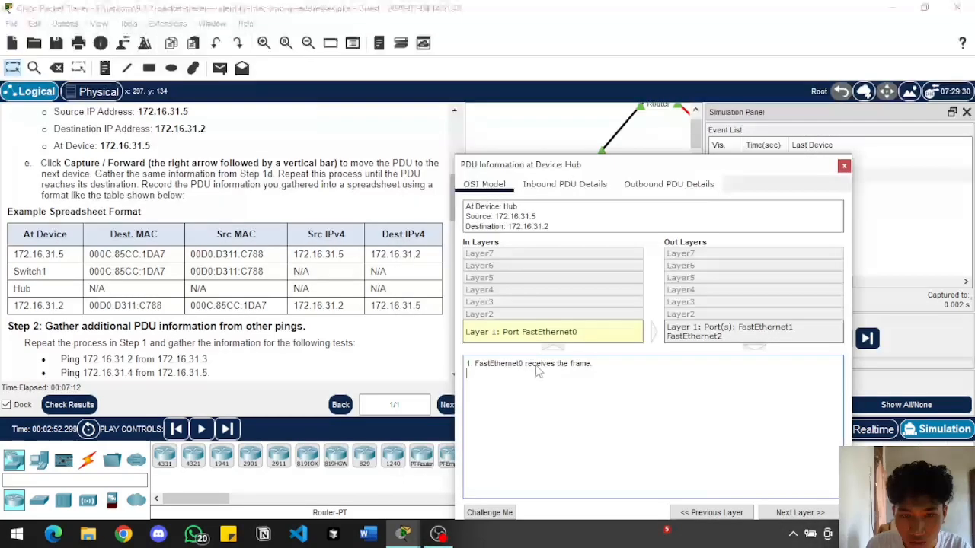
click(739, 330)
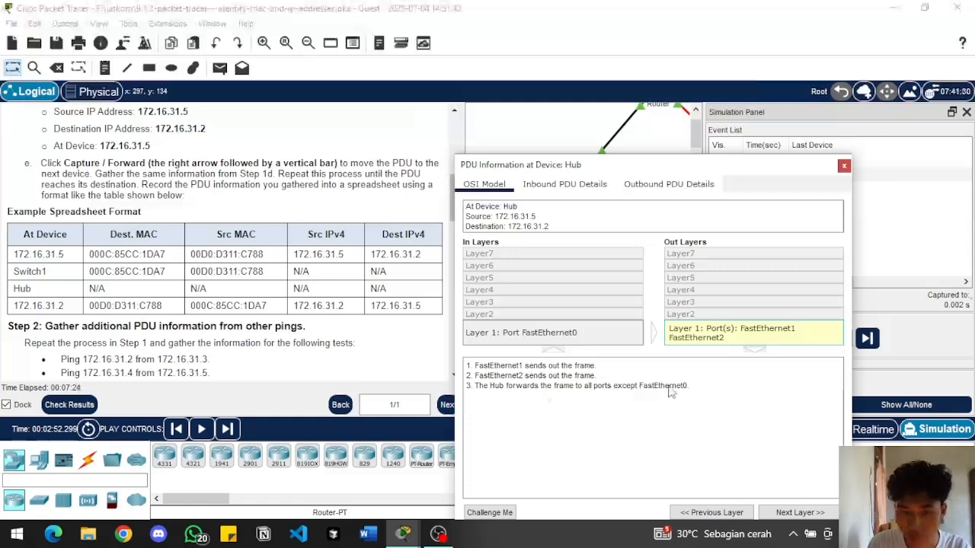
click(844, 167)
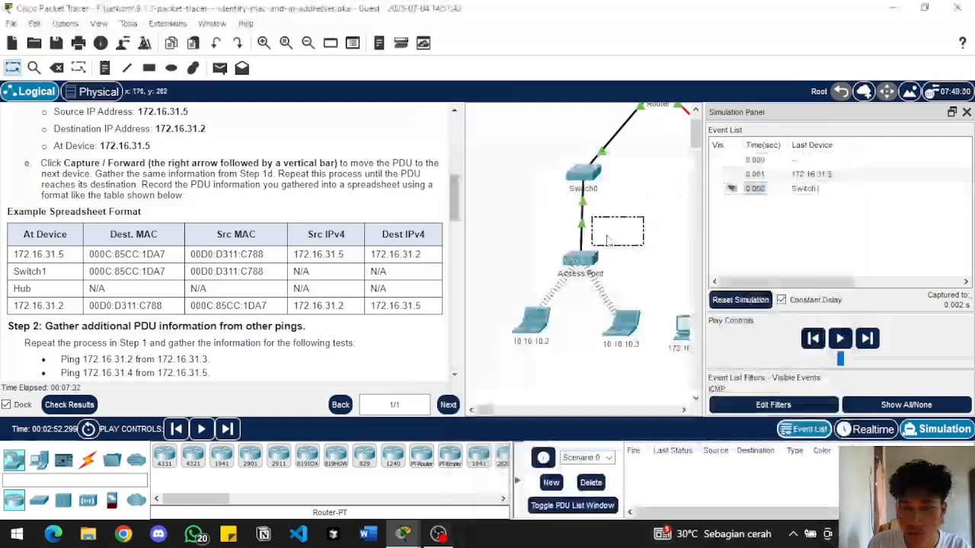
Advance the simulation by one event and compare the inbound Layer 2 details at 172.16.31.3 with the example table's 172.16.31.2 row
drag(487, 414, 495, 413)
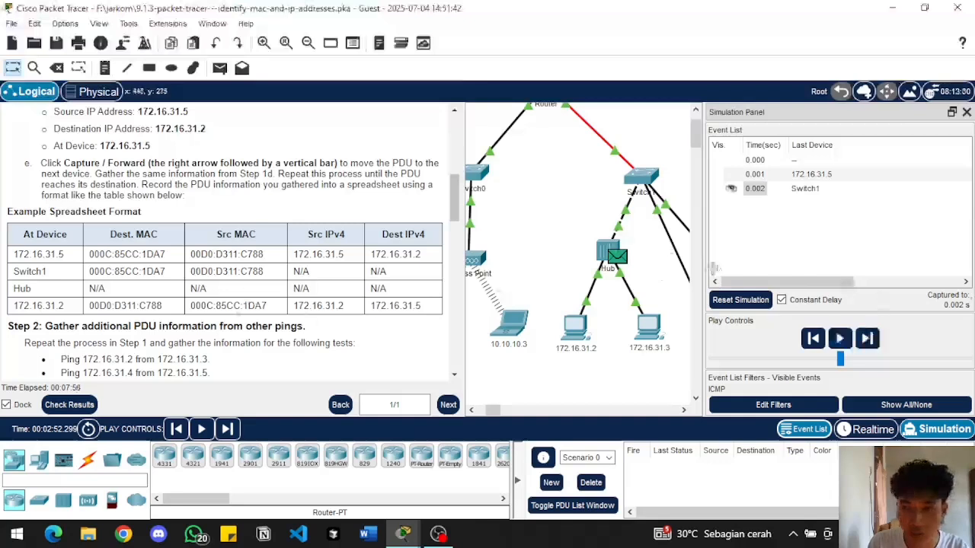
click(868, 341)
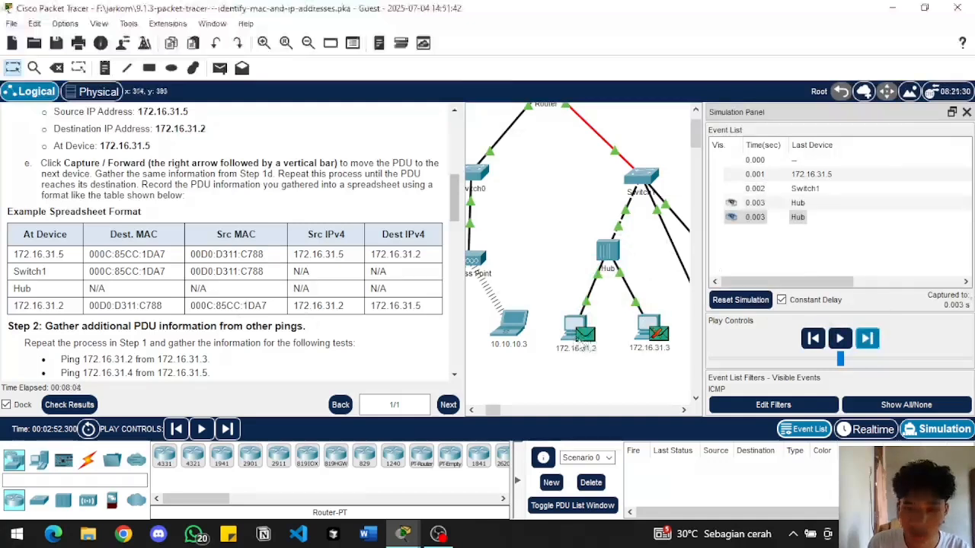
click(754, 219)
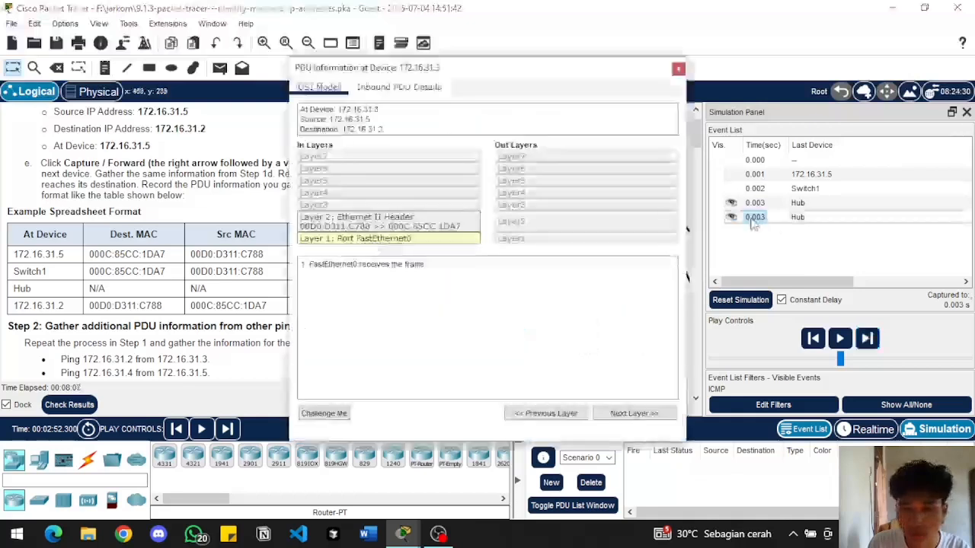
click(423, 225)
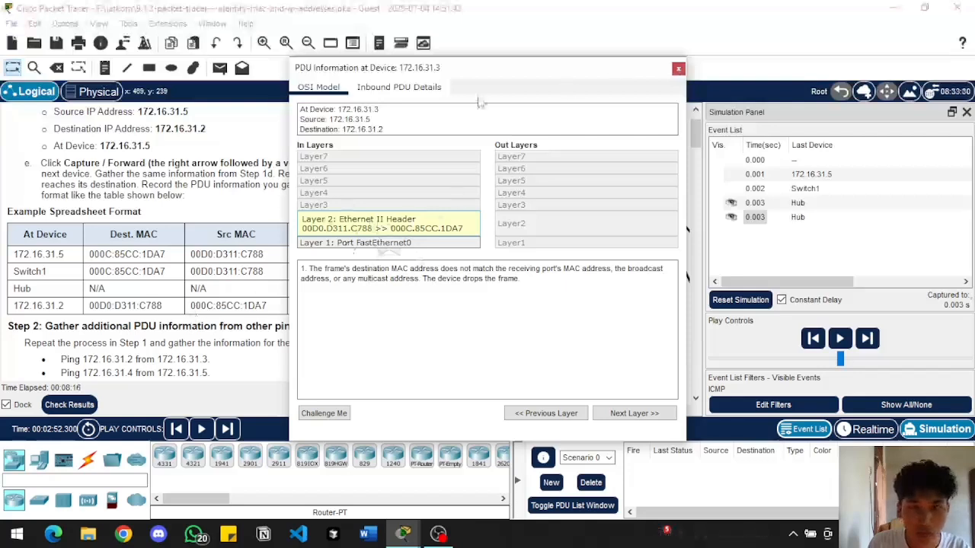
drag(455, 74, 544, 82)
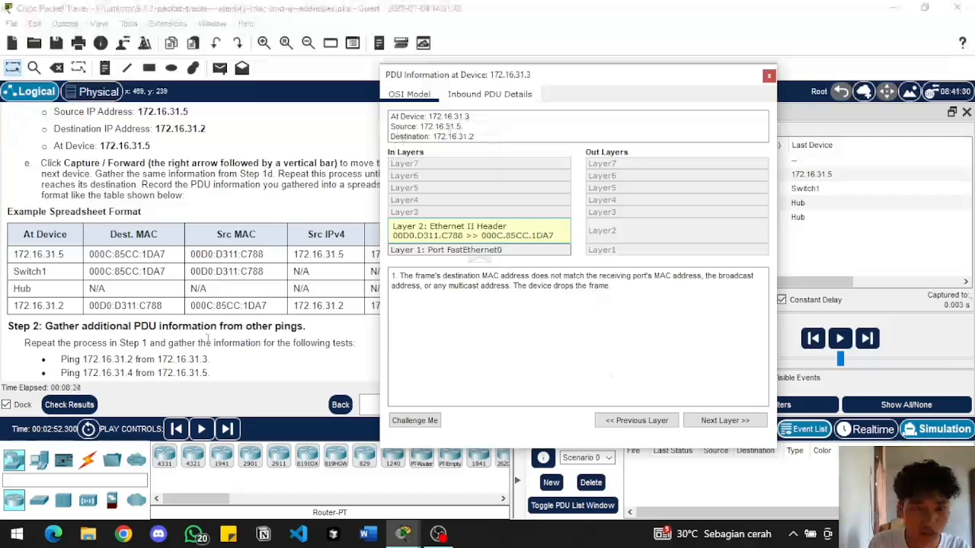
click(91, 305)
drag(92, 305, 165, 307)
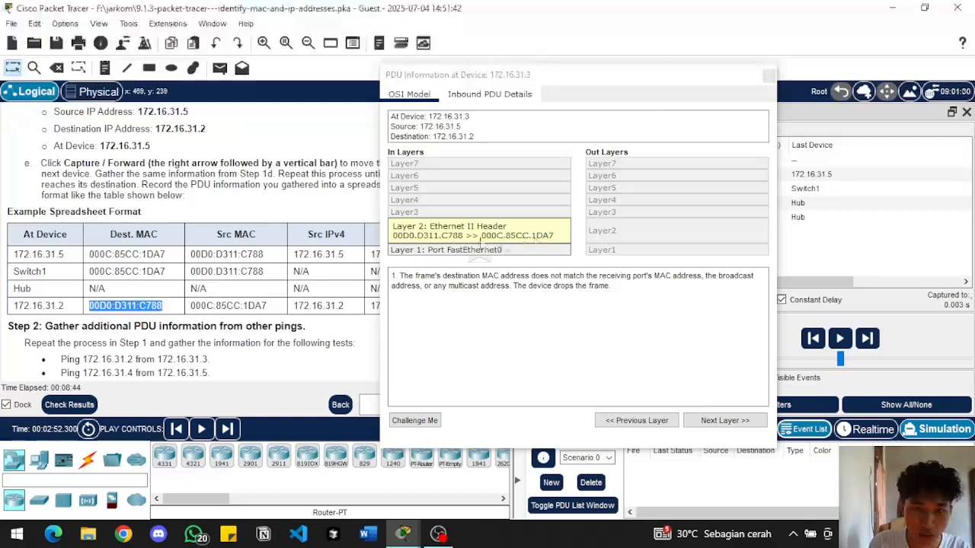
click(770, 74)
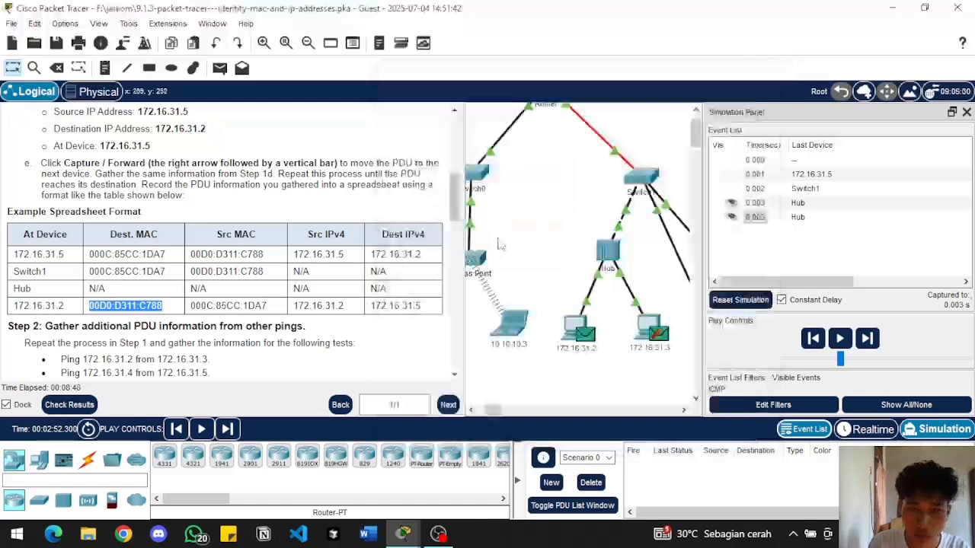
Bring the Step 2 instructions into view and close the Simulation Panel and the 172.16.31.5 window
scroll(305, 259, down, 2)
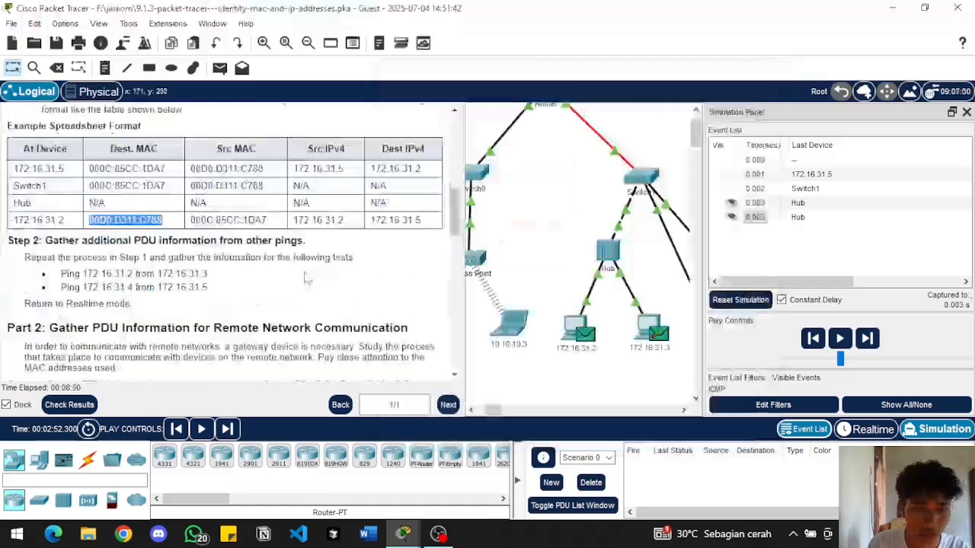
click(965, 112)
click(409, 543)
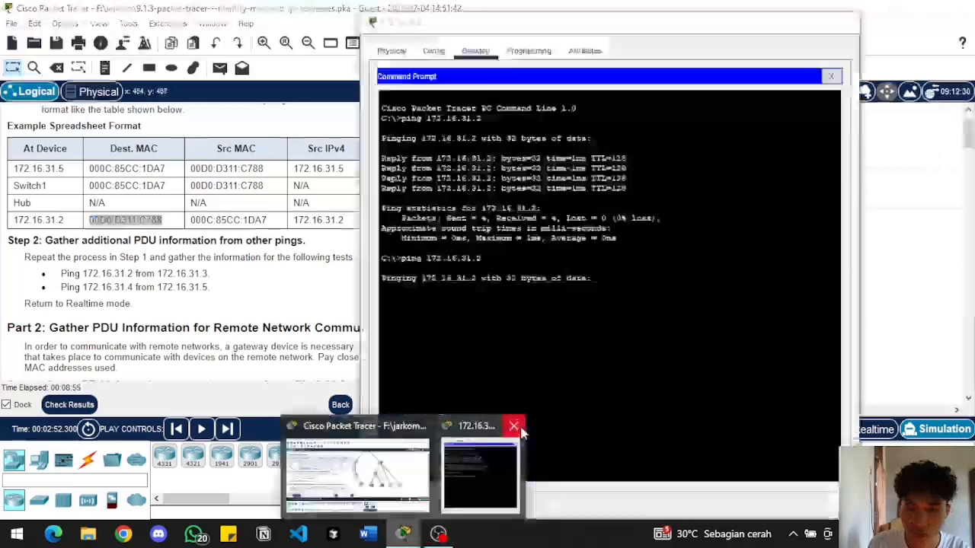
click(516, 427)
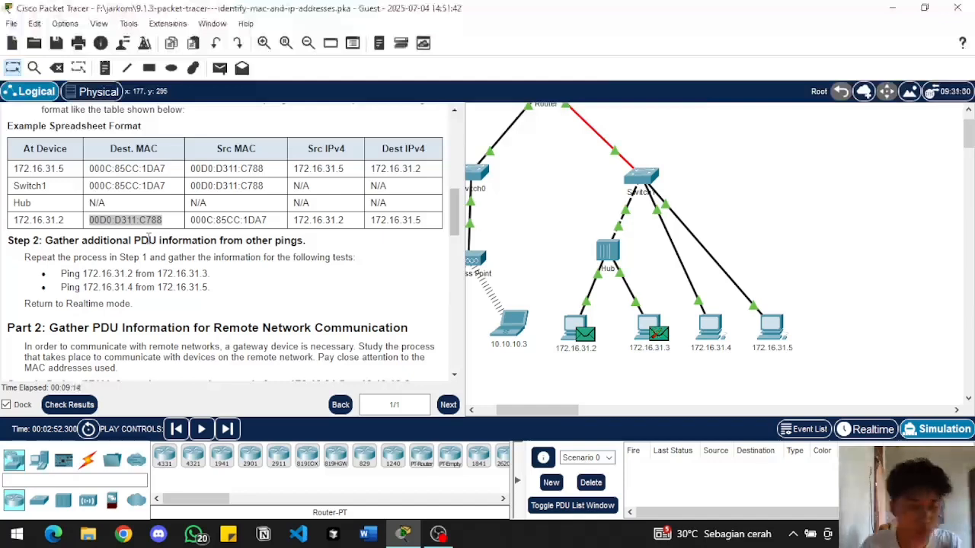
Ping 172.16.31.3 from the Command Prompt of 172.16.31.2 and minimize the device window
click(571, 337)
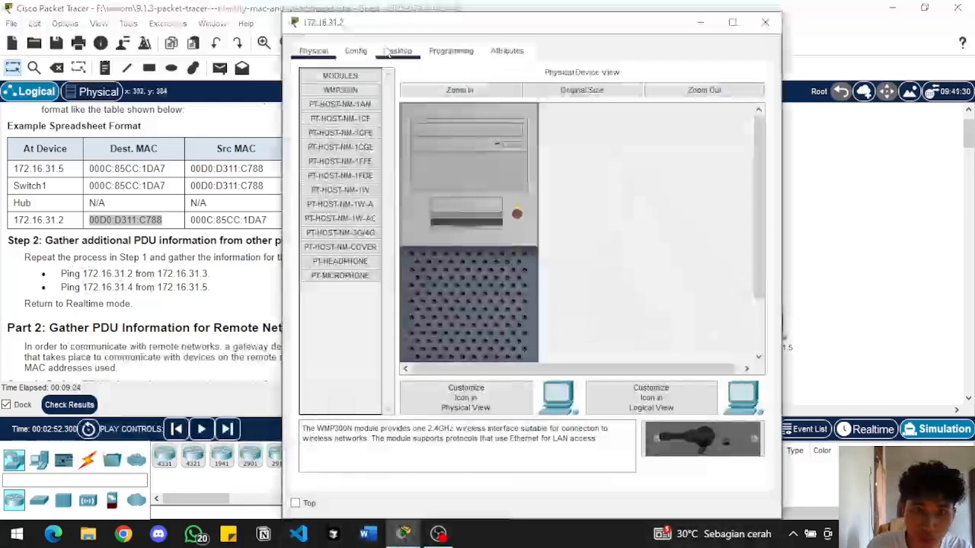
click(393, 52)
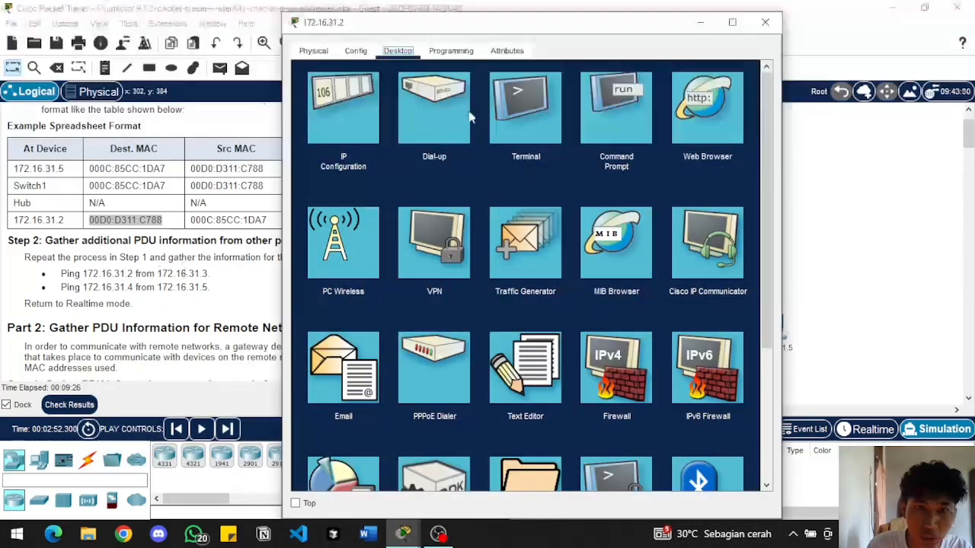
click(606, 95)
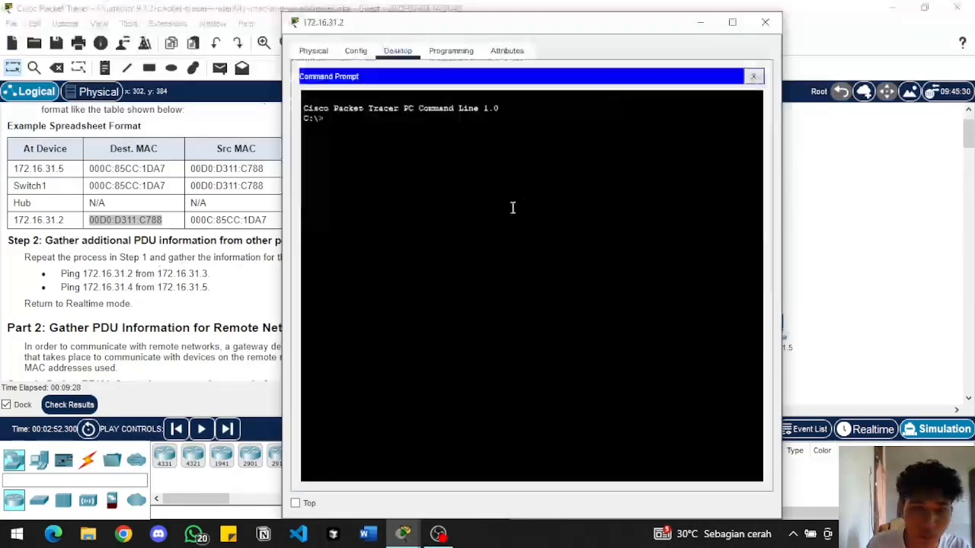
text(ping)
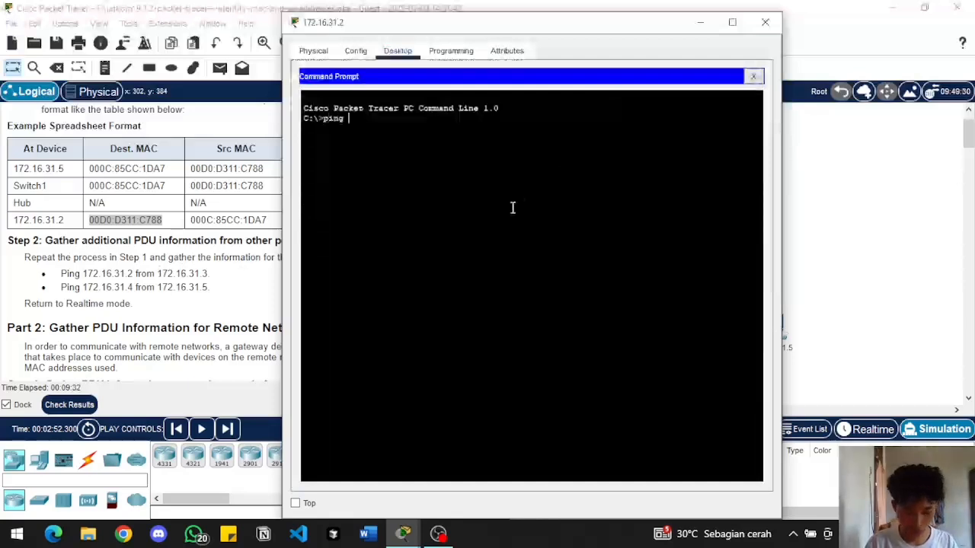
text( 172)
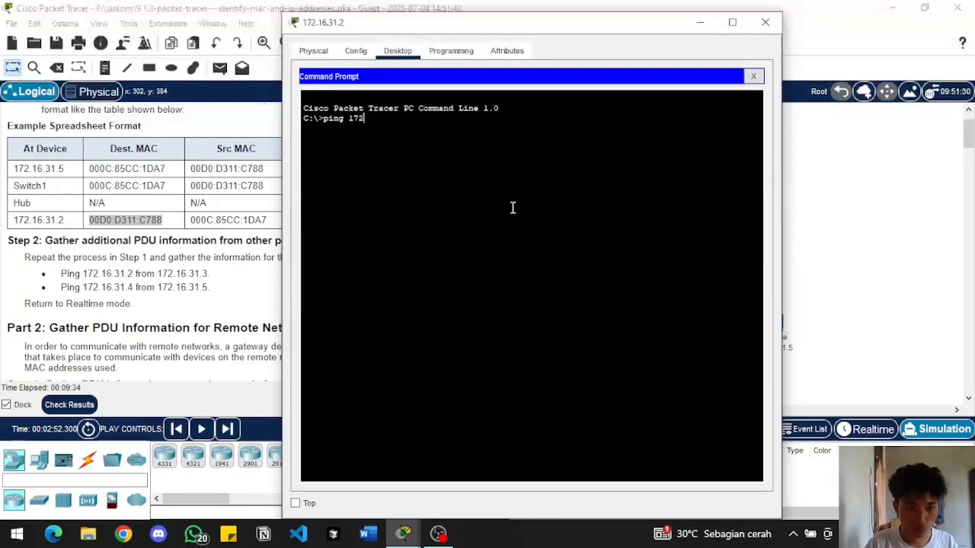
text(.1)
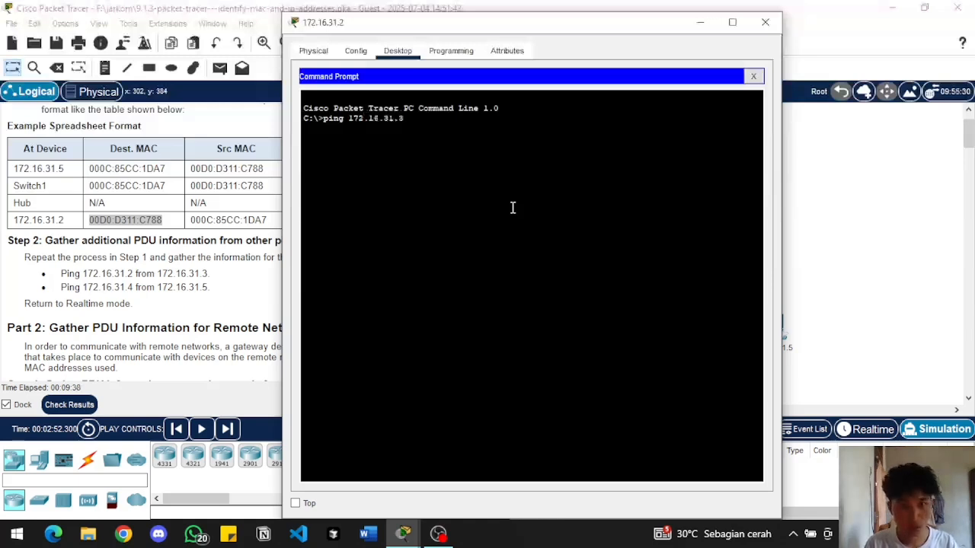
text(6.31.3)
key(Return)
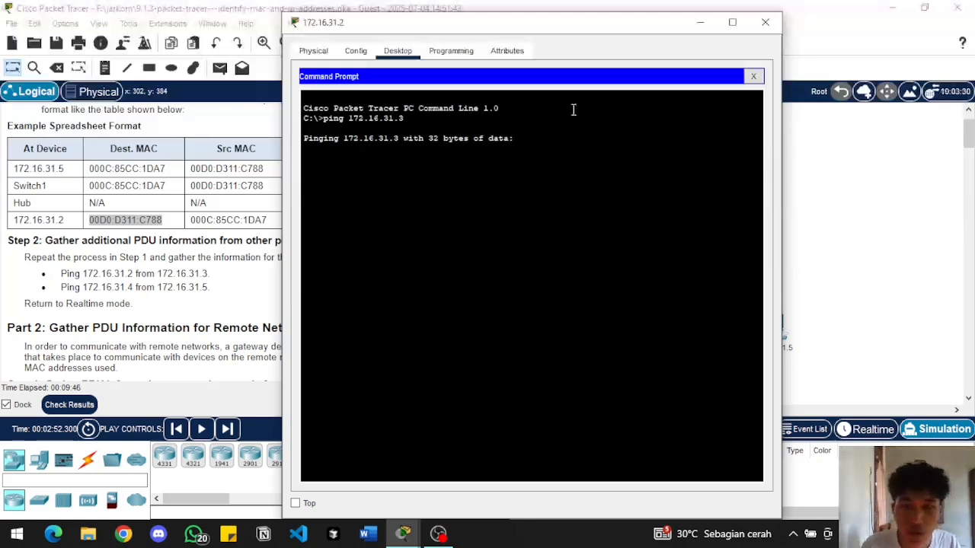
click(696, 20)
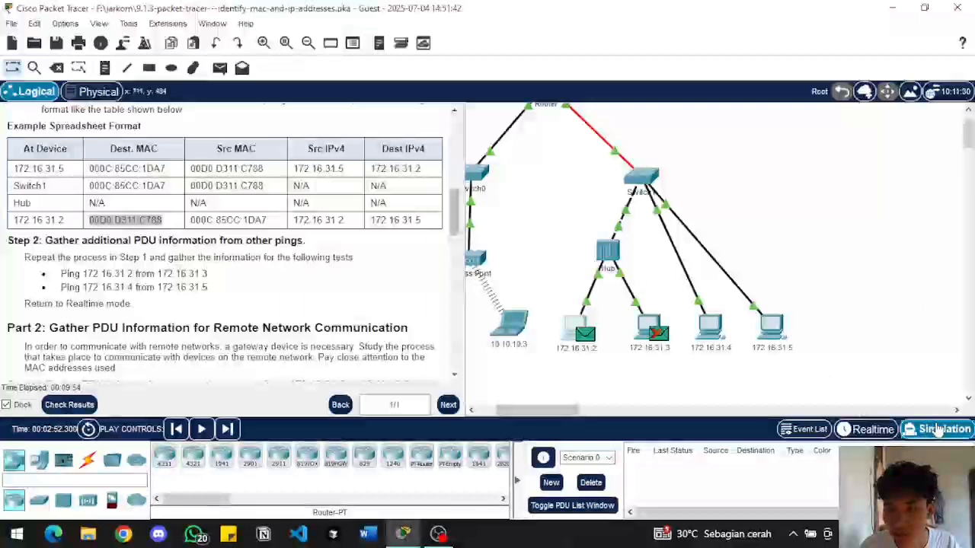
Switch to Realtime mode and back to Simulation mode, and check the ping's progress in the 172.16.31.2 Command Prompt
click(889, 431)
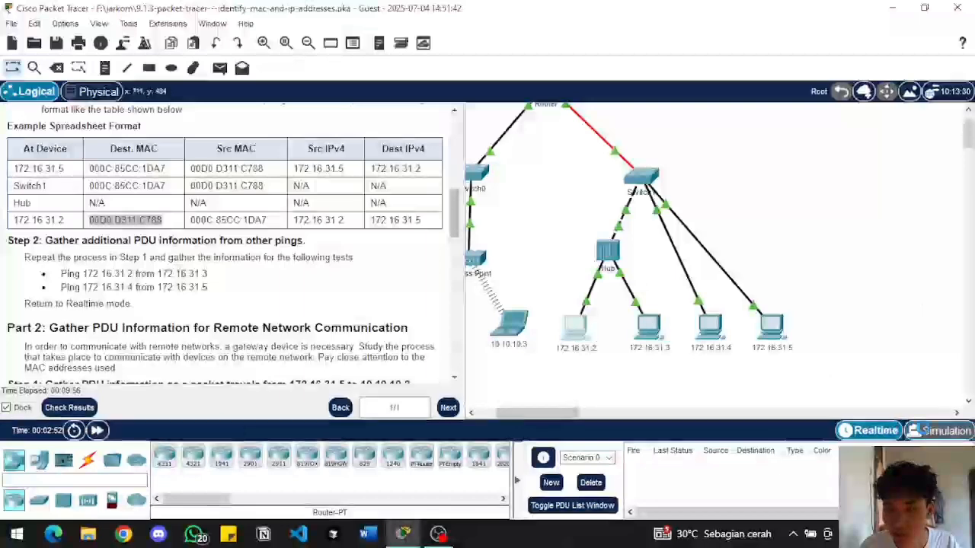
click(939, 432)
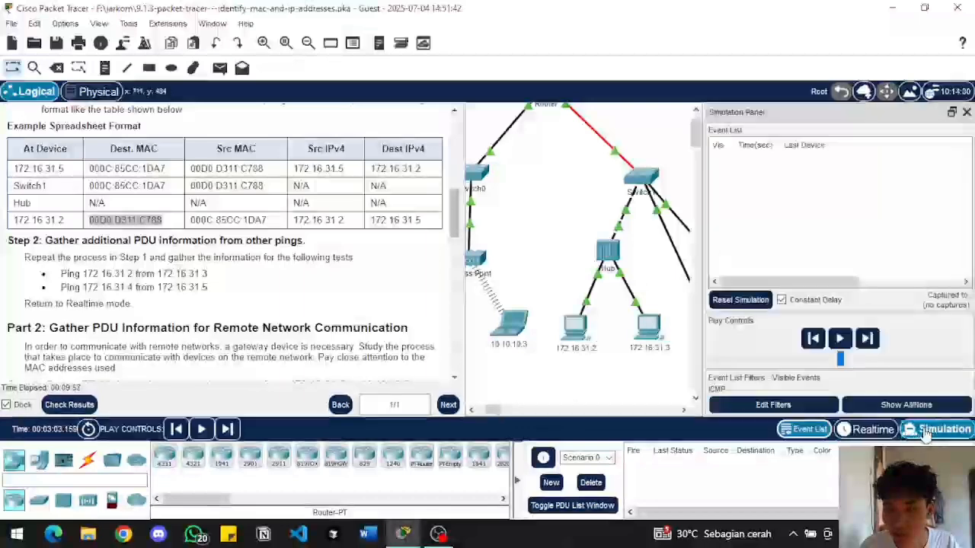
click(409, 535)
click(495, 457)
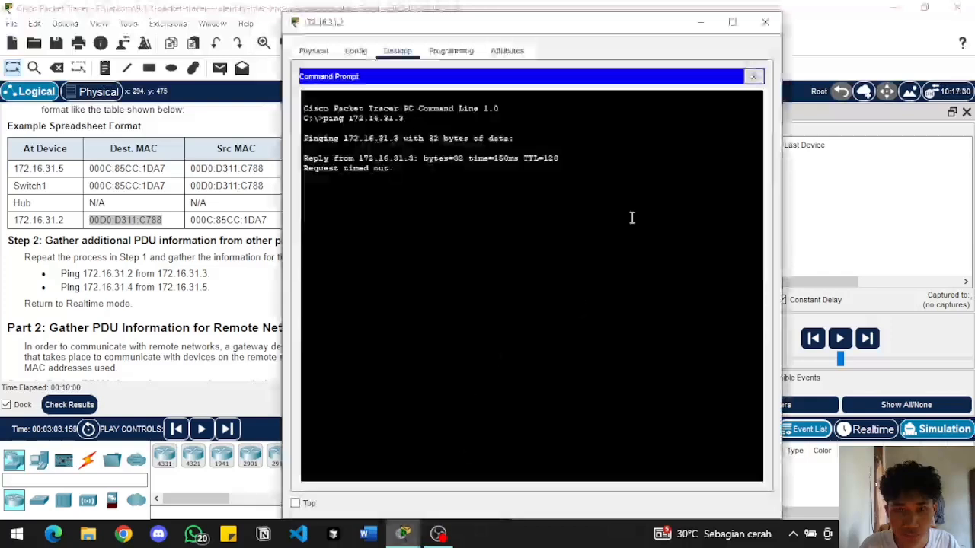
click(701, 22)
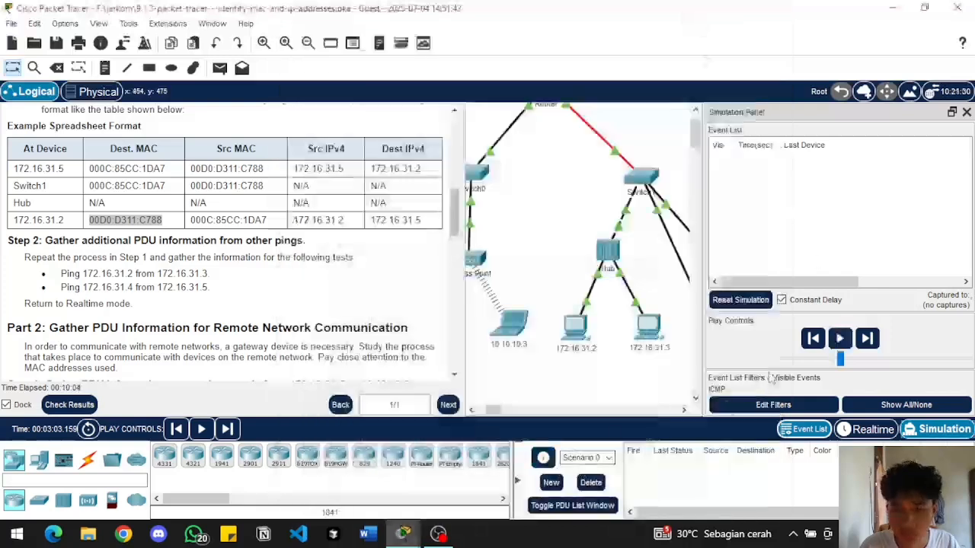
Advance the simulation and examine the OSI model details of the first captured PDU, then close its information
click(865, 340)
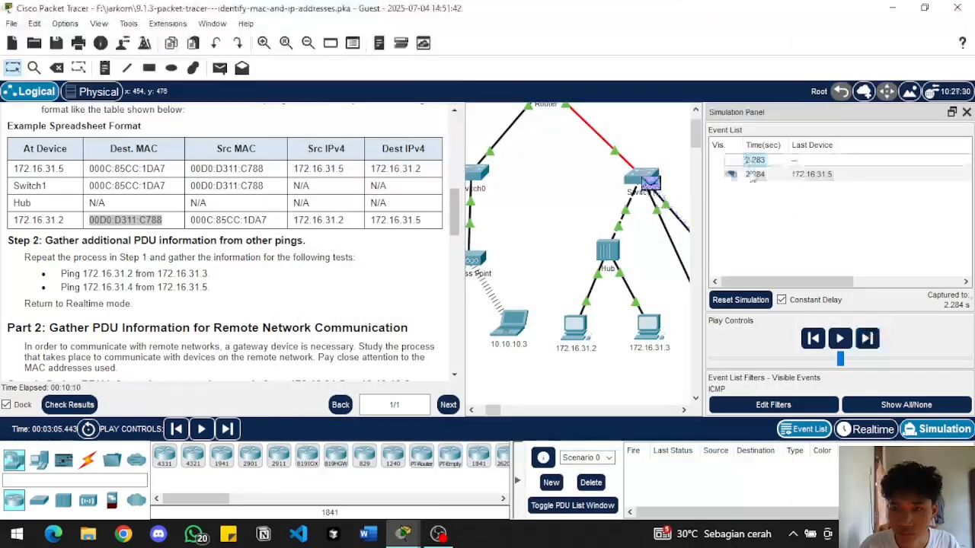
click(754, 160)
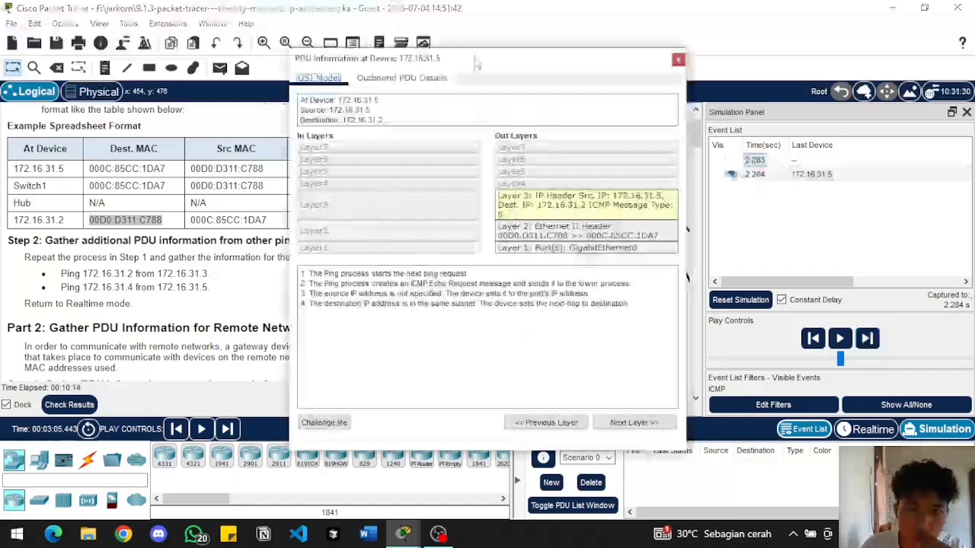
drag(476, 64, 551, 208)
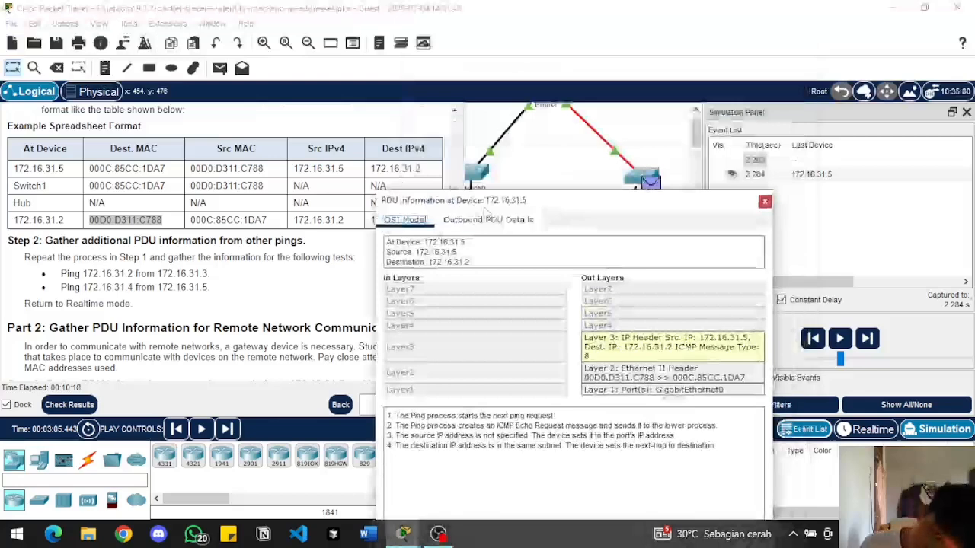
drag(486, 212, 473, 83)
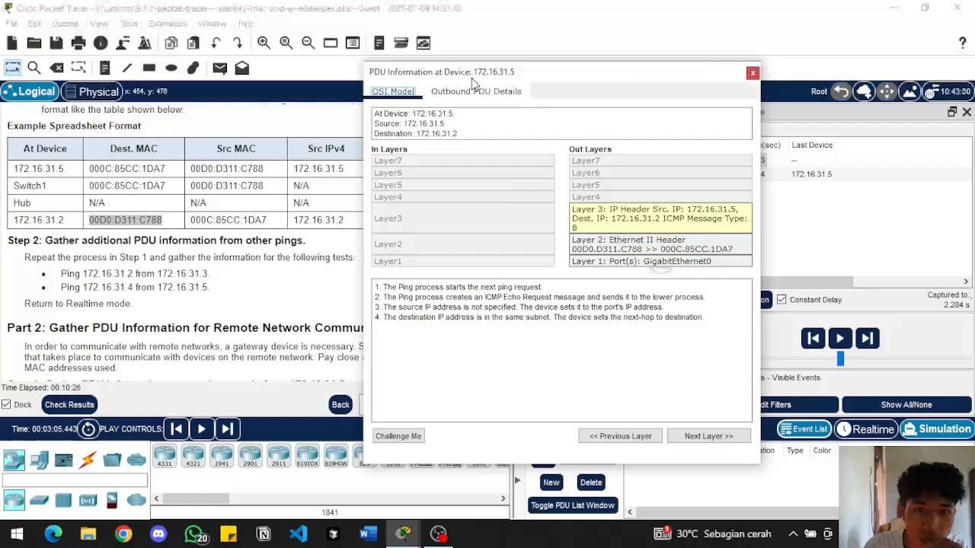
click(752, 74)
Let the pending ping run in Realtime mode, check it in the 172.16.31.2 Command Prompt, and return to Simulation mode
click(965, 113)
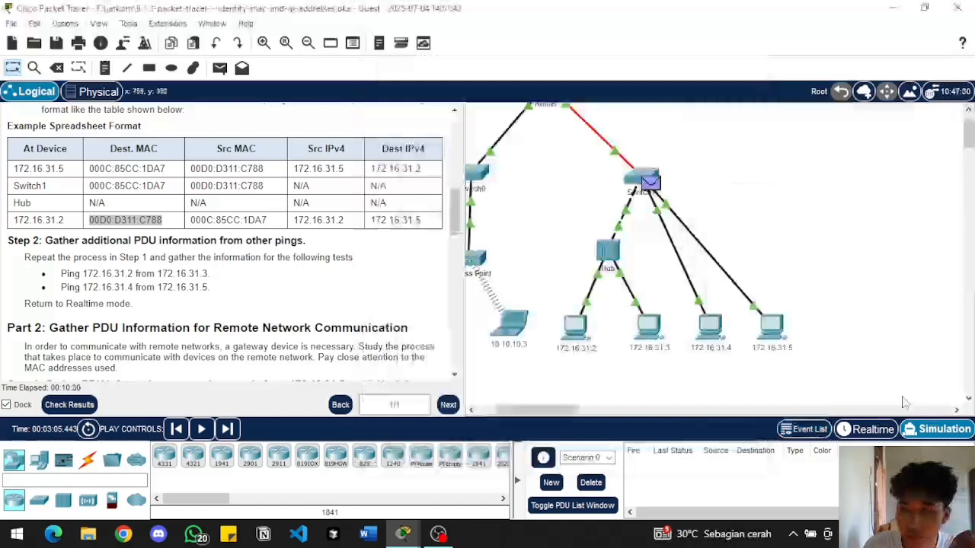
click(868, 429)
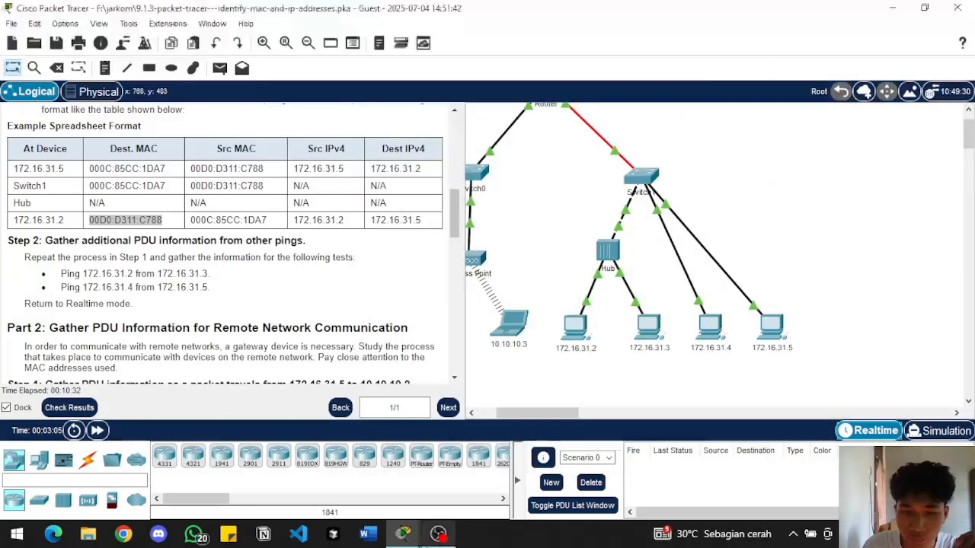
mouse_move(403, 534)
click(488, 476)
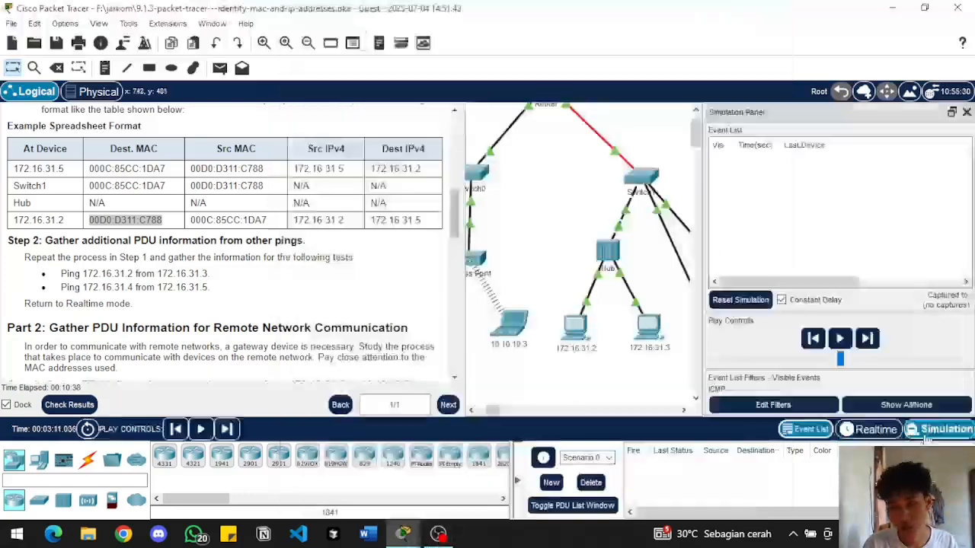
Repeat the ping to 172.16.31.3 from the 172.16.31.2 Command Prompt in Simulation mode and minimize the window
mouse_move(402, 533)
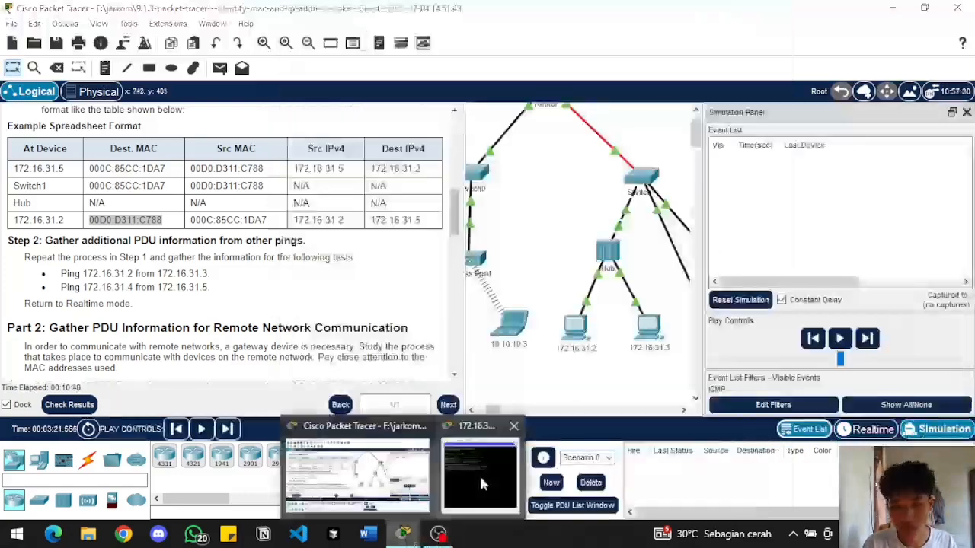
click(480, 476)
key(Up)
key(Return)
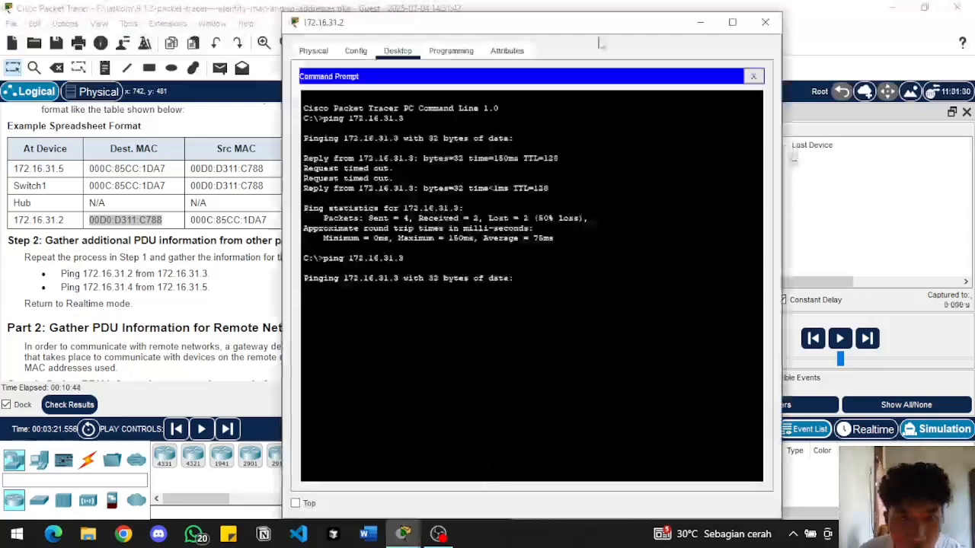
click(705, 22)
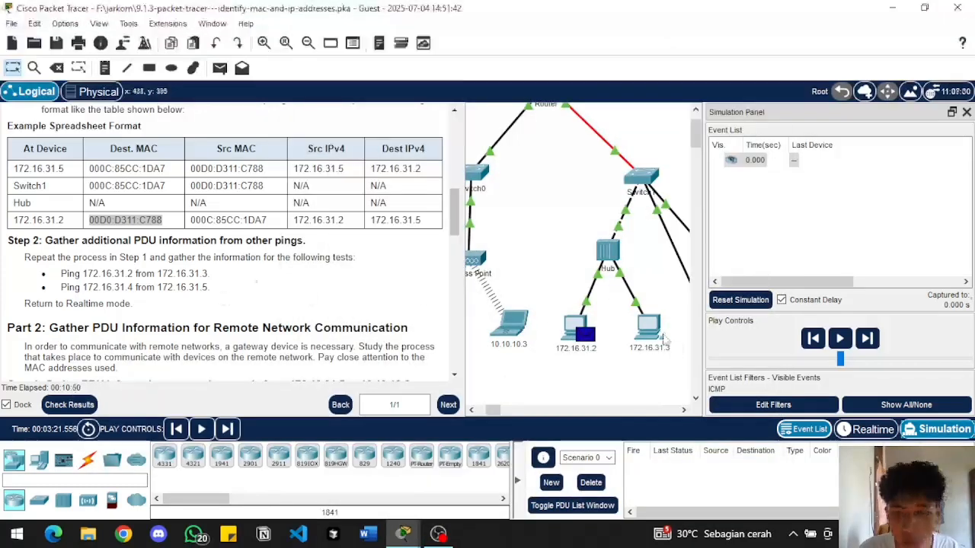
Examine the outbound Layer 2 details of the PDU at 172.16.31.2 and close its information
click(755, 160)
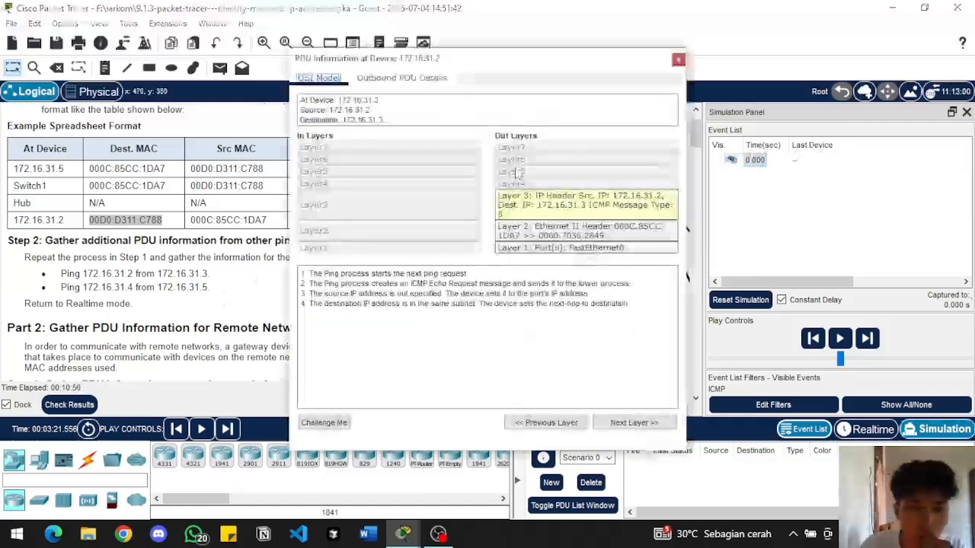
drag(522, 69, 545, 166)
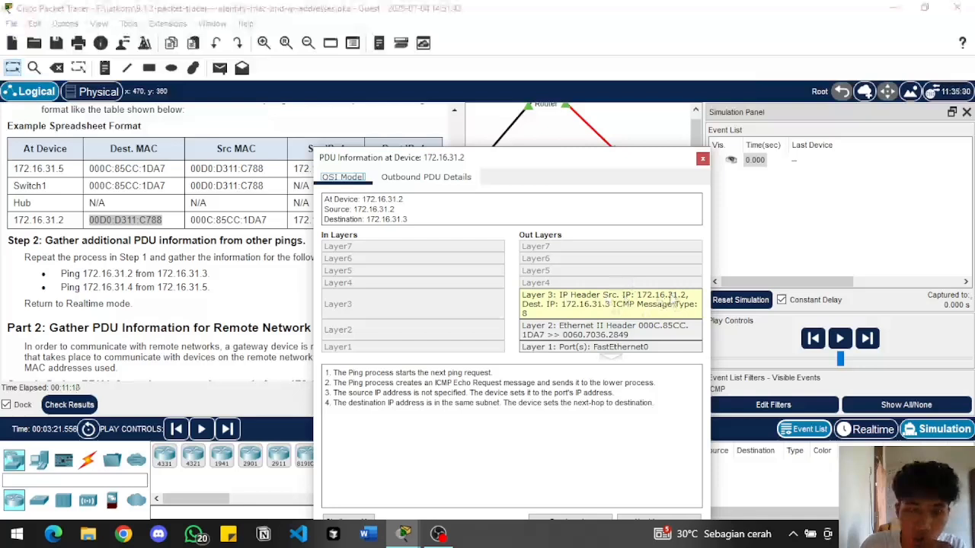
click(657, 332)
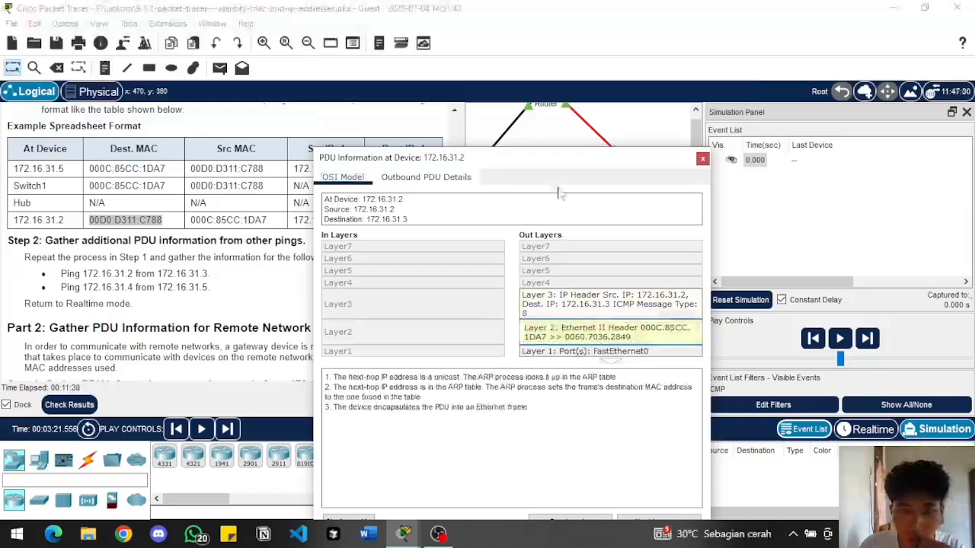
click(702, 158)
Advance the simulation by one event and open the PDU information at the Hub
click(866, 339)
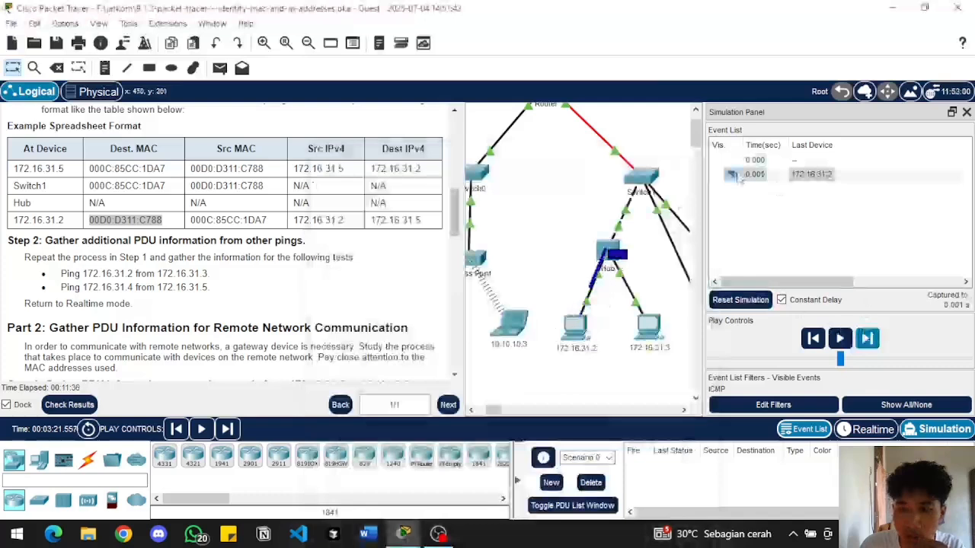
click(738, 176)
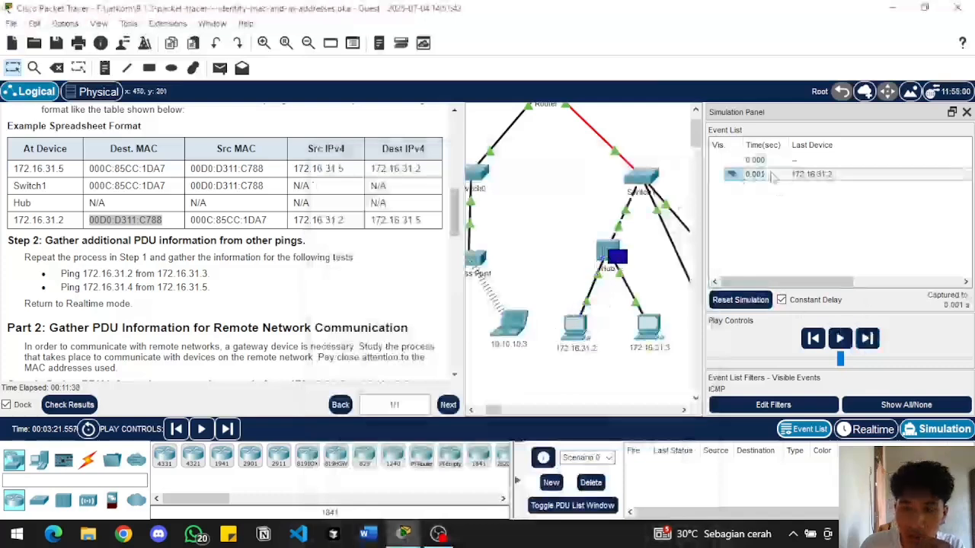
double_click(746, 178)
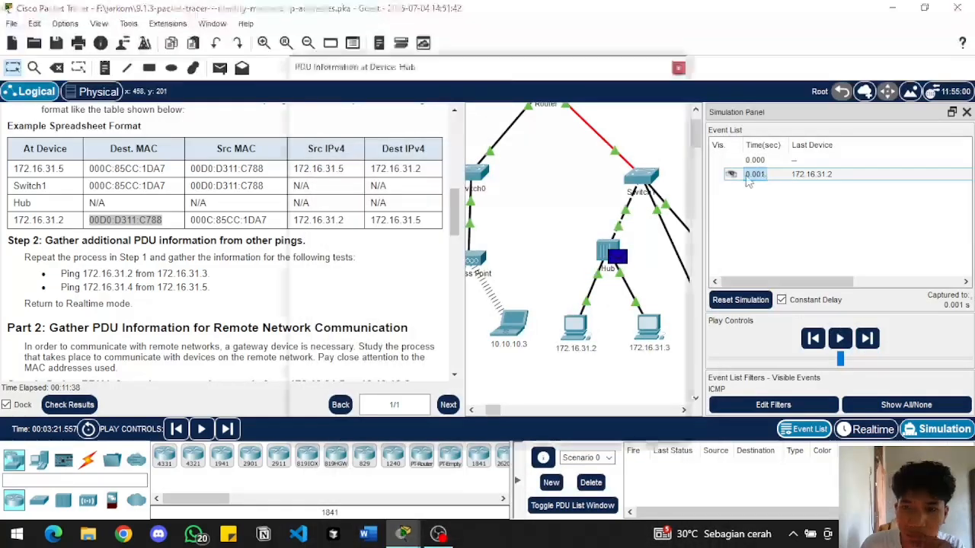
click(683, 66)
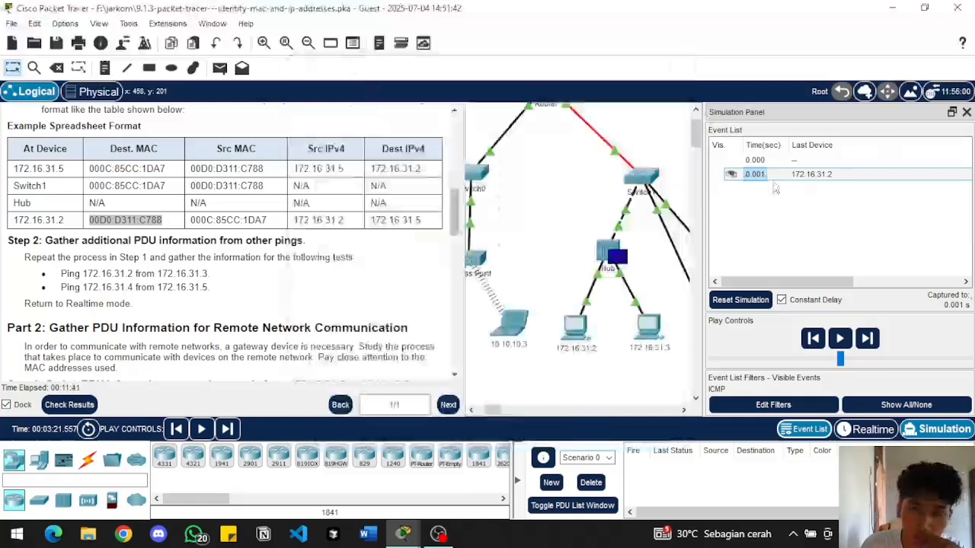
click(752, 175)
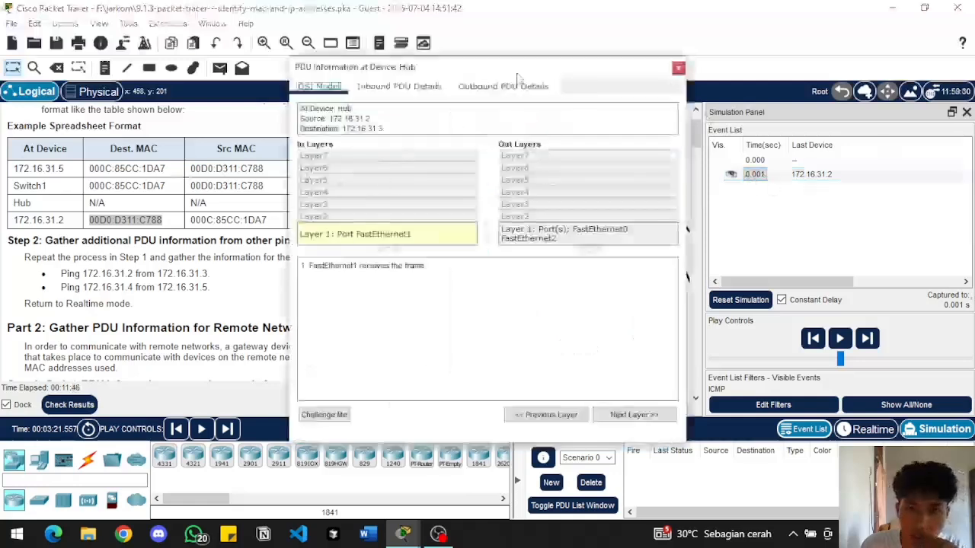
drag(521, 68, 522, 93)
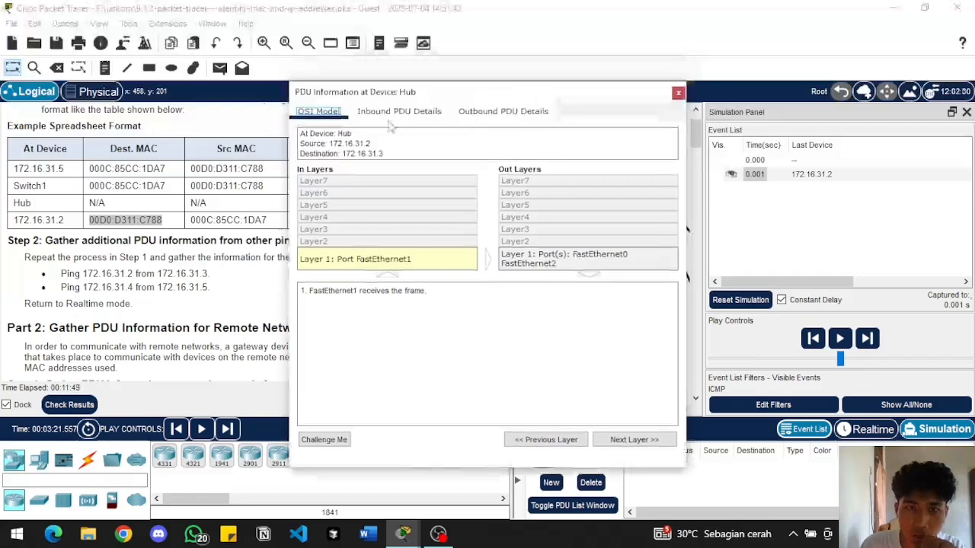
Compare the Hub's inbound and outbound PDU details, including the source and destination MAC and IP addresses
click(527, 114)
click(321, 112)
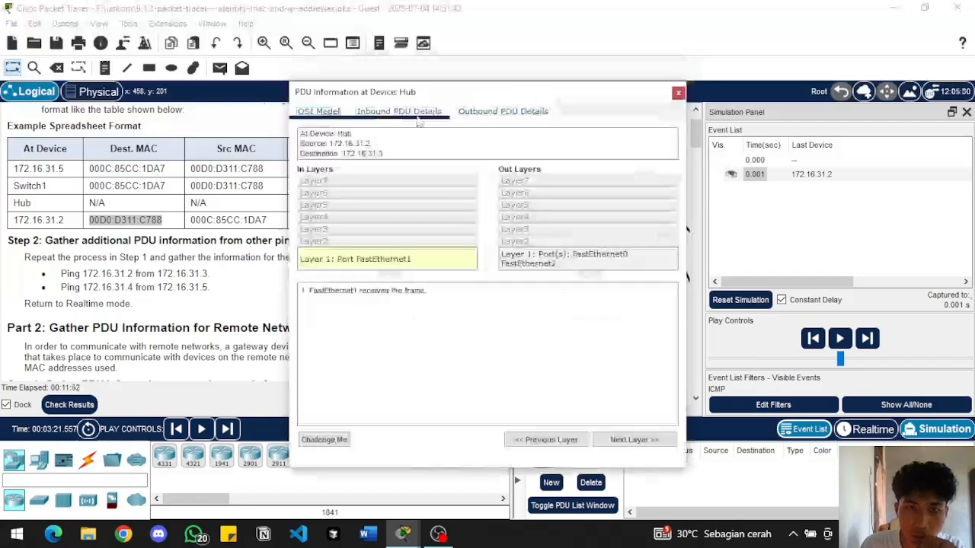
click(411, 114)
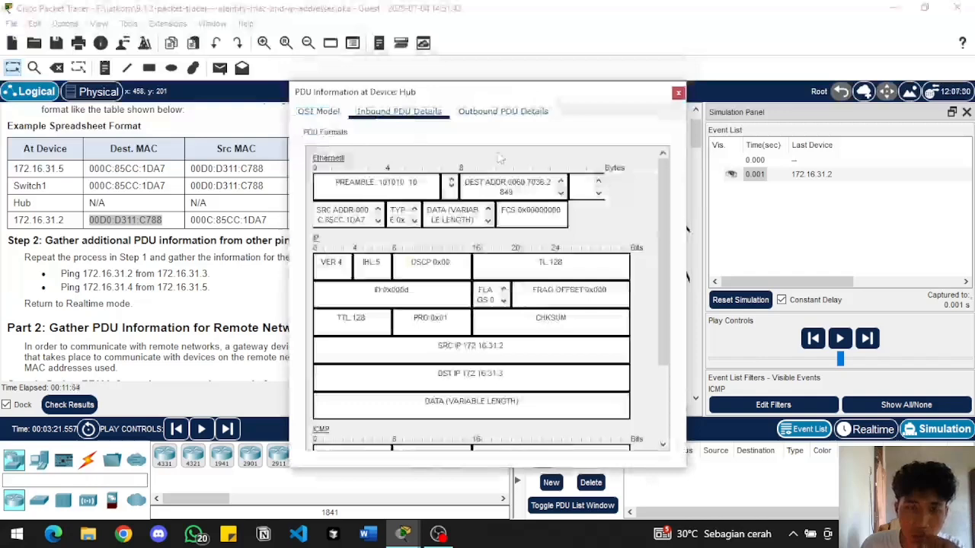
click(518, 118)
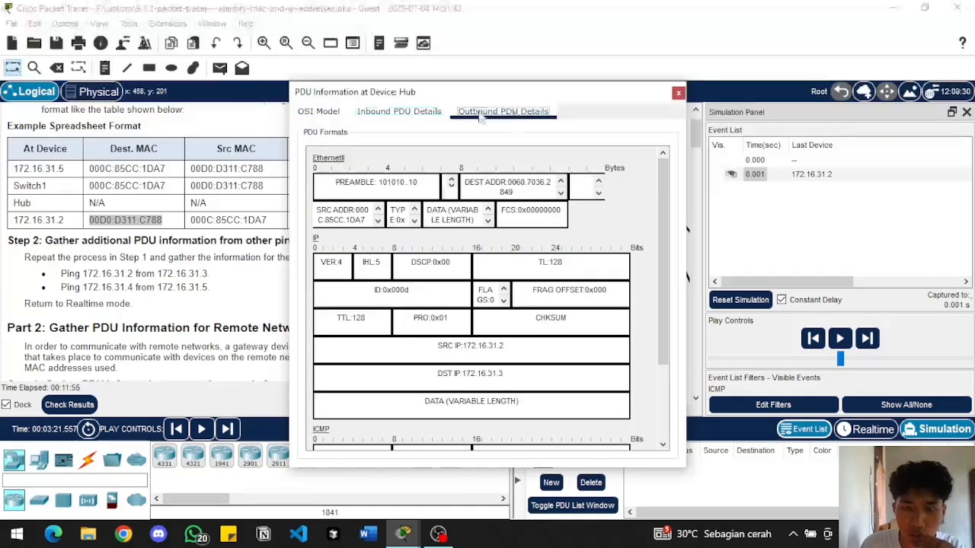
click(333, 113)
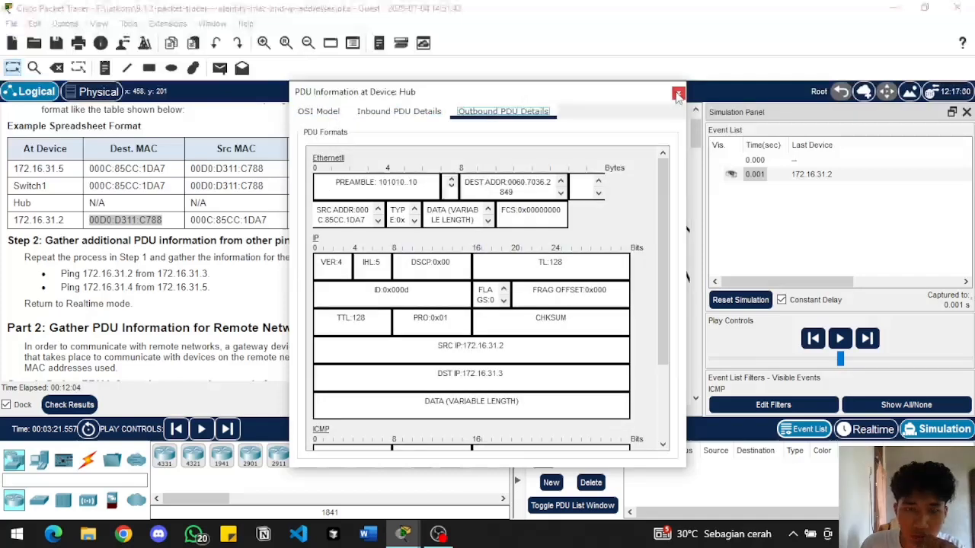
Review the rest of the Hub's outbound PDU details, close them, and advance the simulation one step
scroll(491, 324, down, 3)
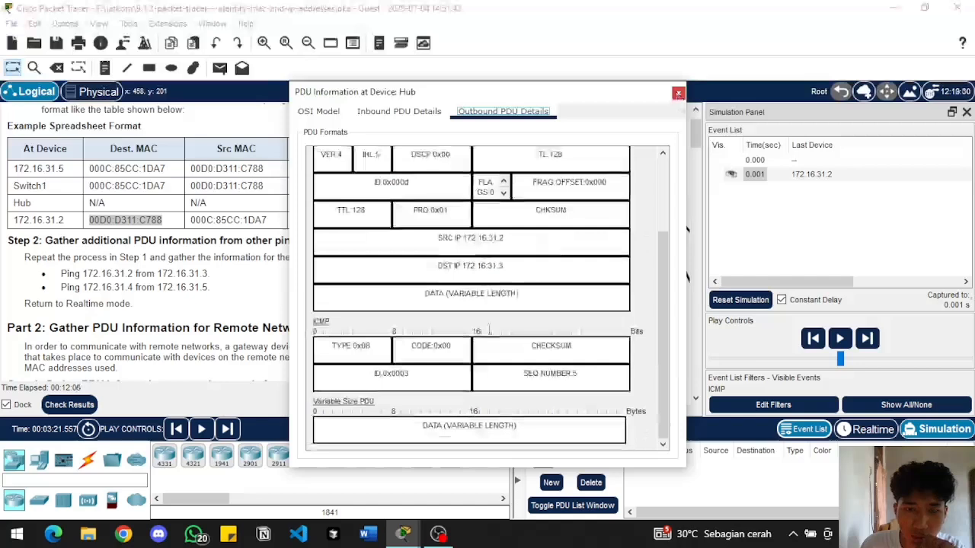
scroll(488, 329, up, 3)
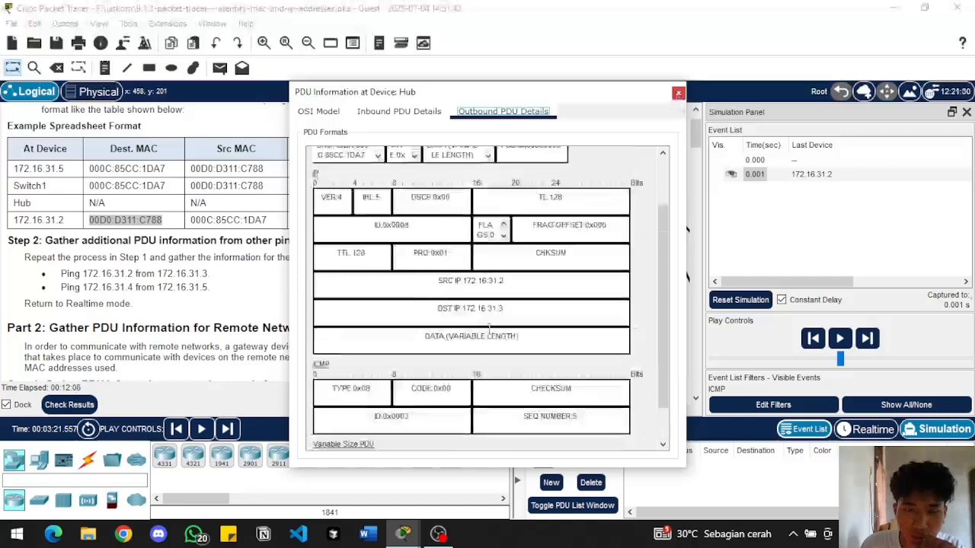
click(678, 93)
click(866, 340)
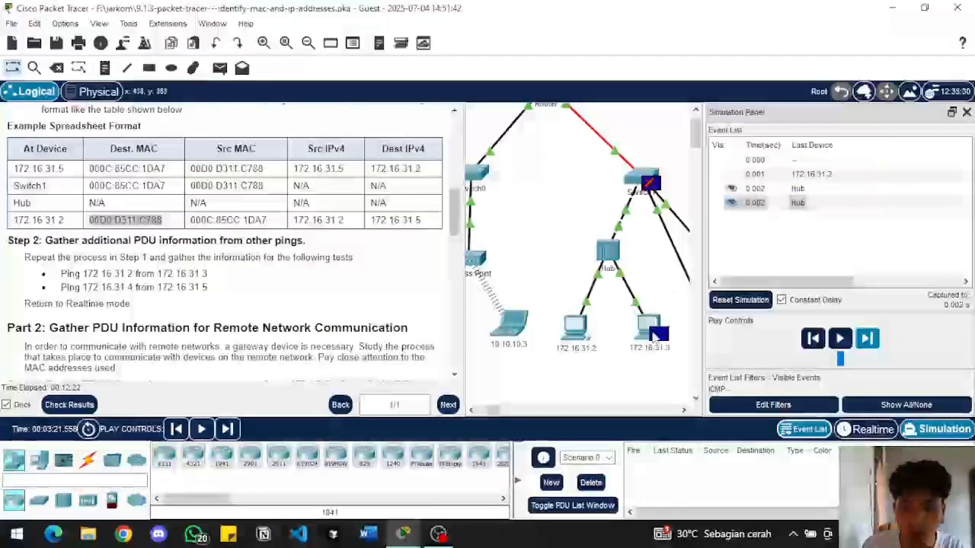
Open the PDU information at 172.16.31.3 and examine its inbound Layer 3 and Layer 2 and outbound Layer 3 details
mouse_move(653, 342)
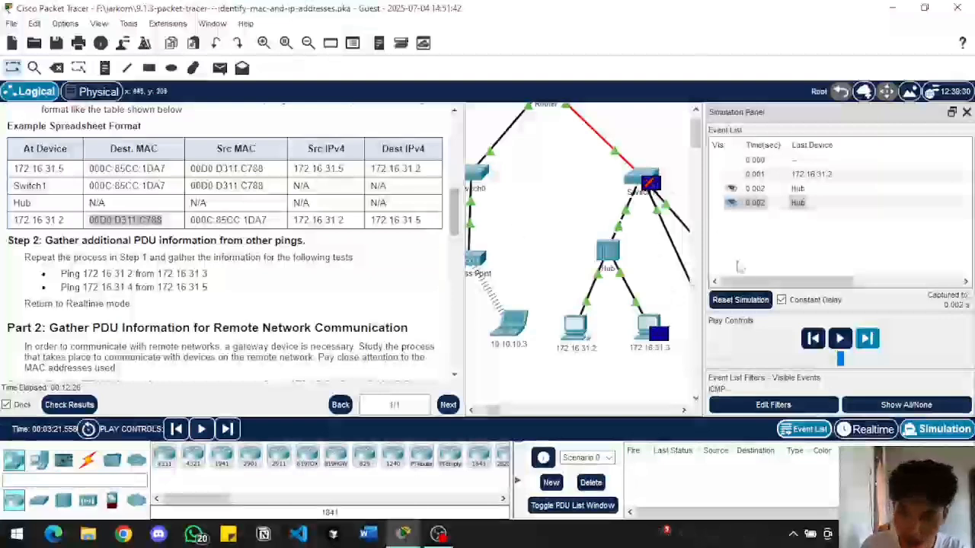
click(746, 204)
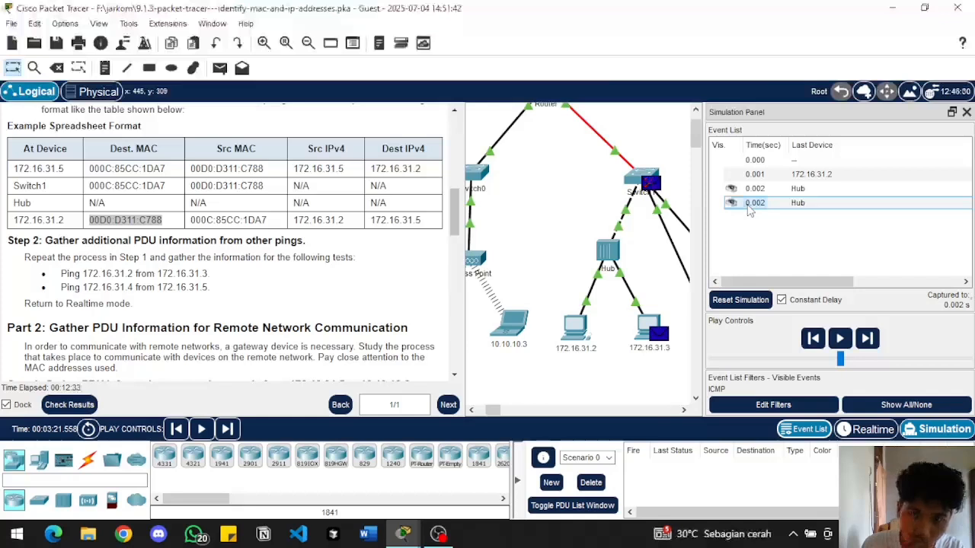
click(750, 206)
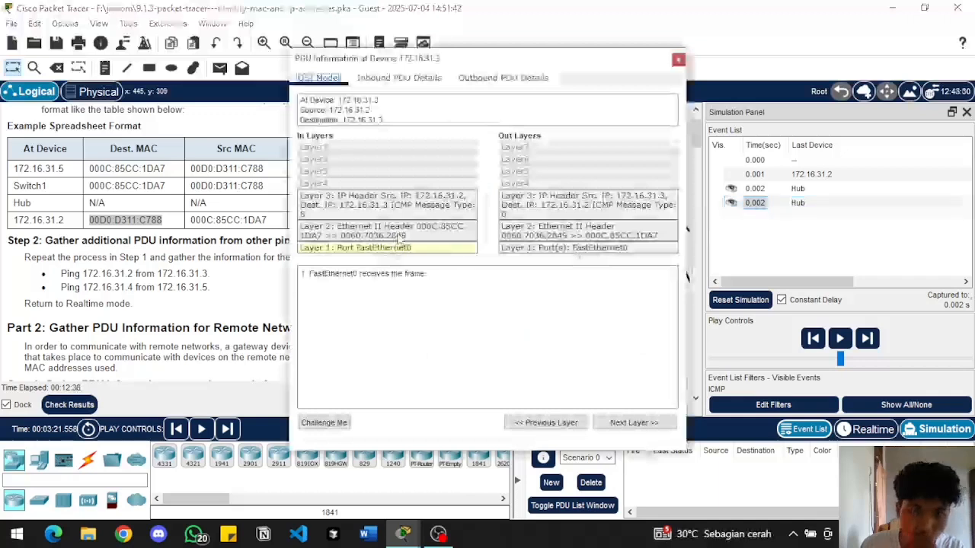
drag(486, 61, 492, 128)
click(385, 276)
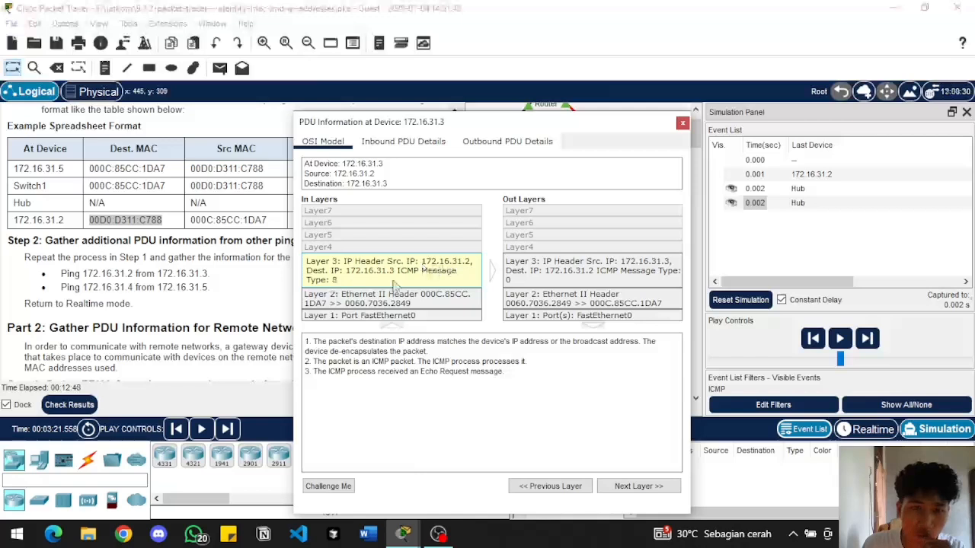
click(371, 300)
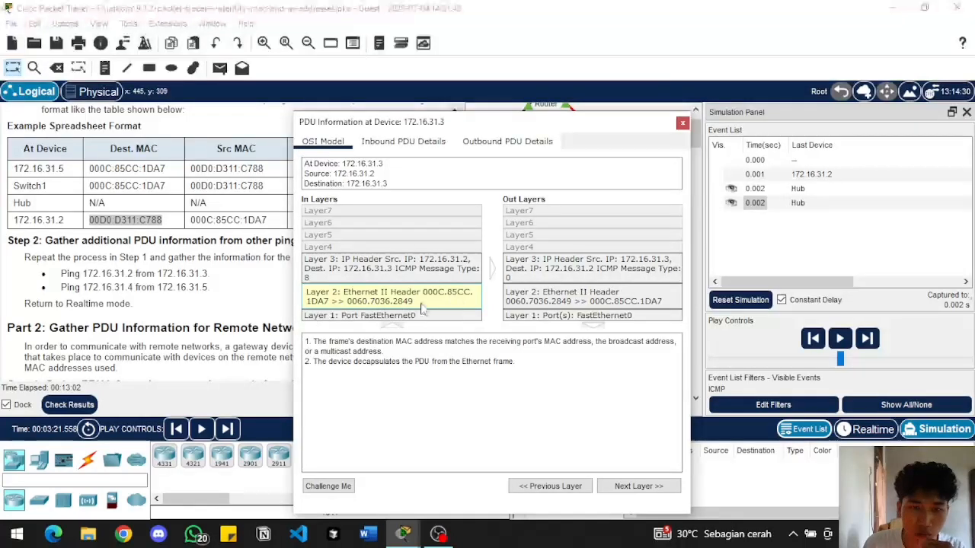
click(590, 276)
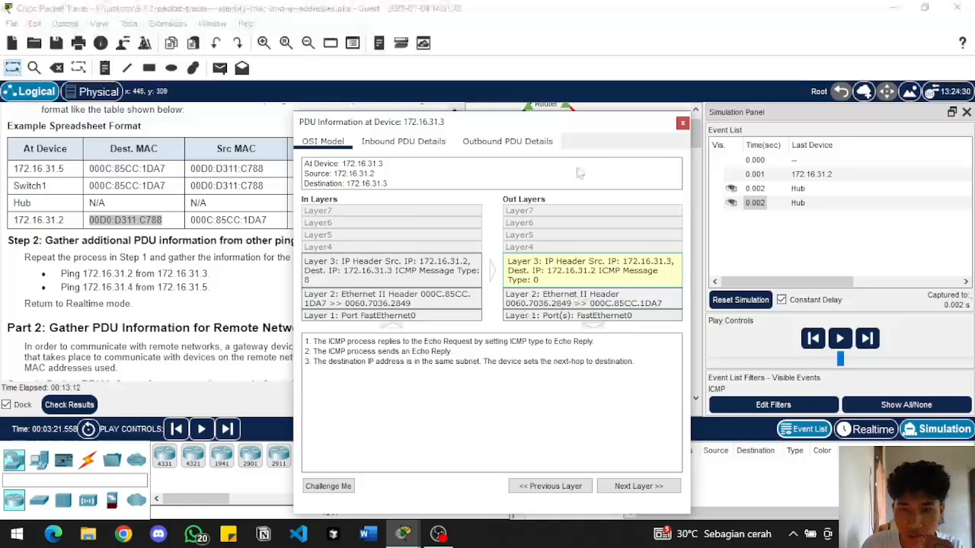
Check the IP Configuration of PC 172.16.31.3 against its PDU information, and close both windows
drag(530, 129, 329, 122)
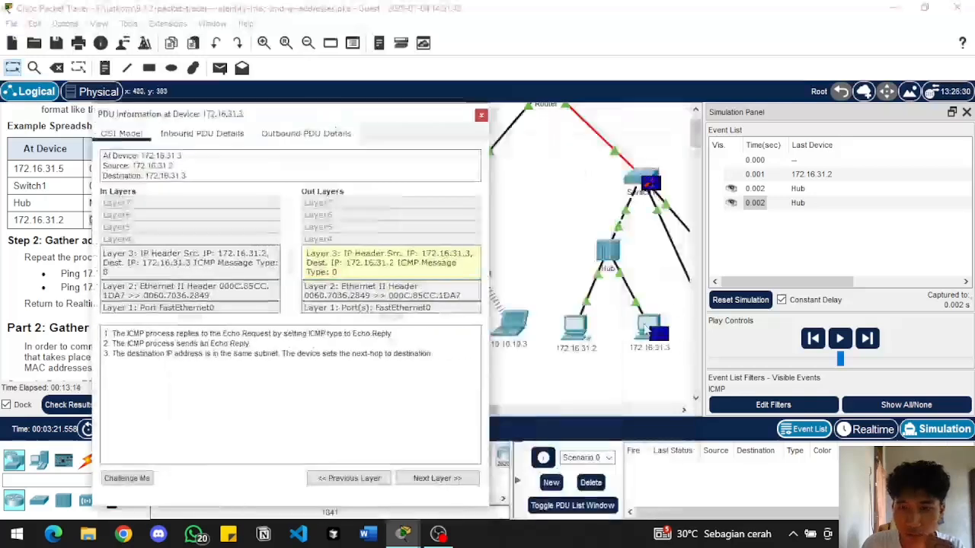
click(645, 326)
mouse_move(417, 521)
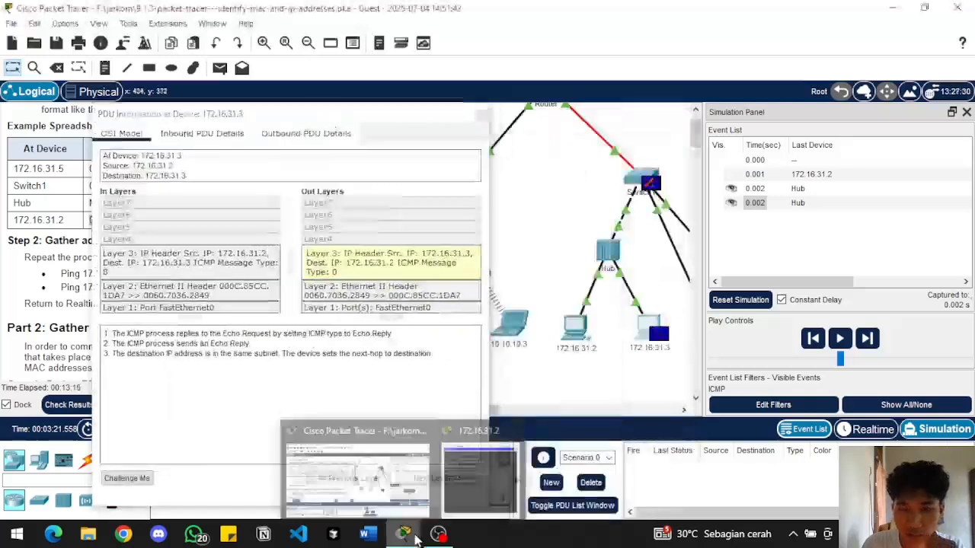
mouse_move(517, 432)
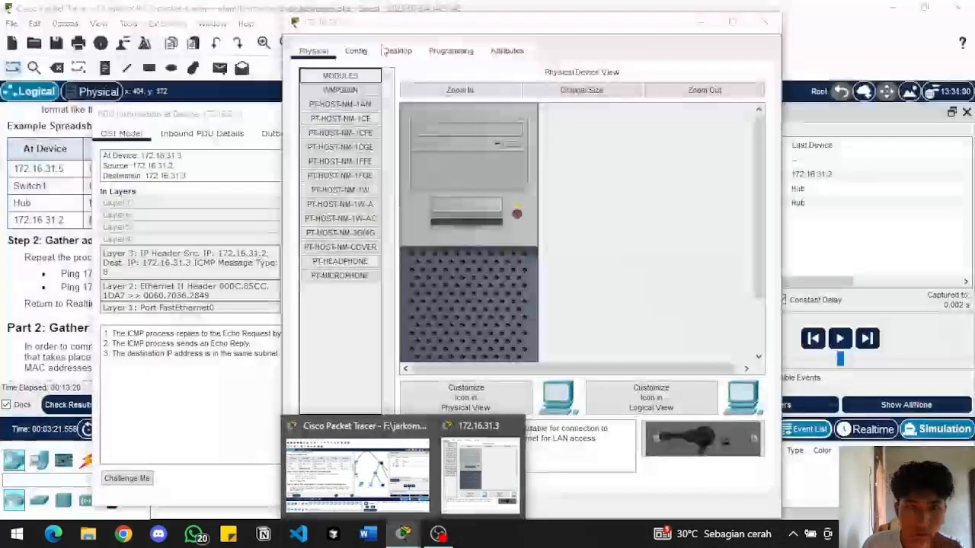
drag(452, 32, 704, 99)
click(643, 120)
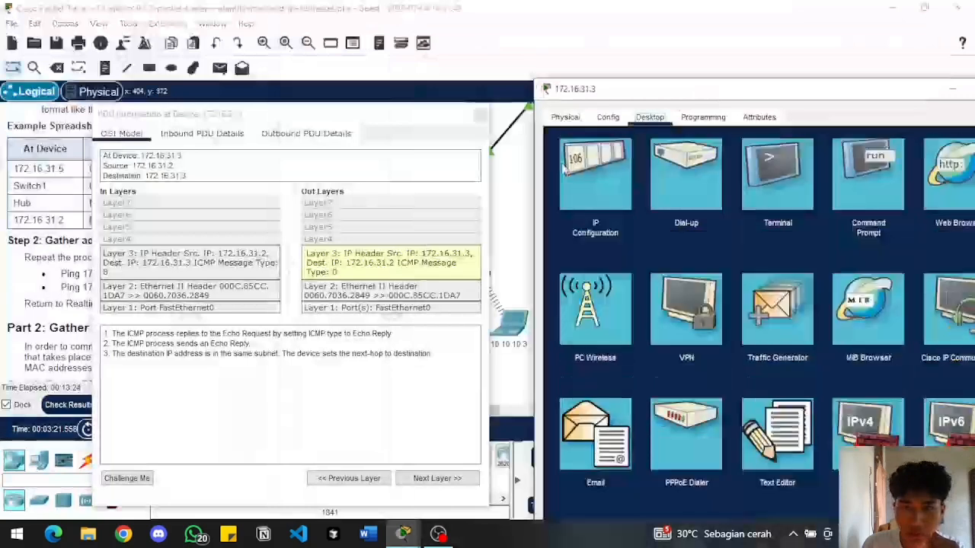
click(573, 175)
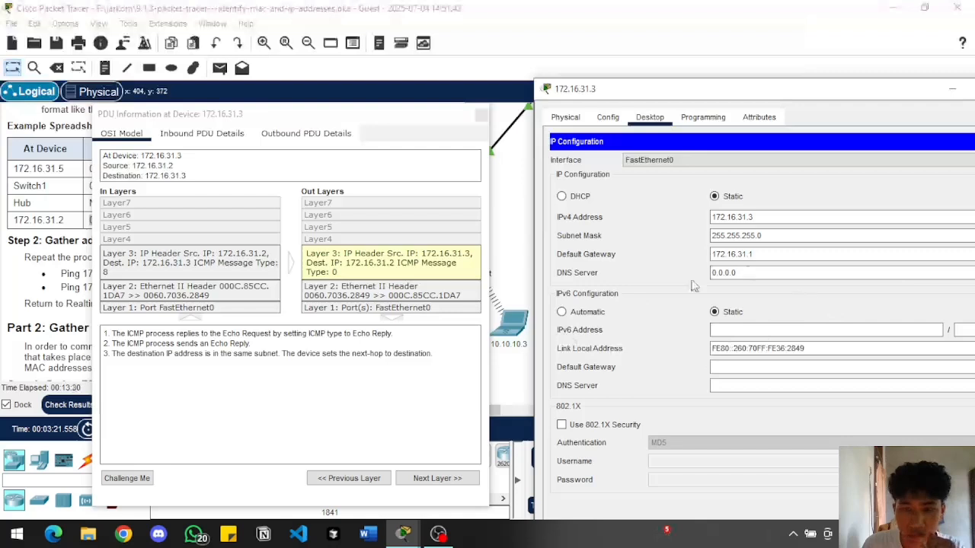
drag(789, 104, 661, 60)
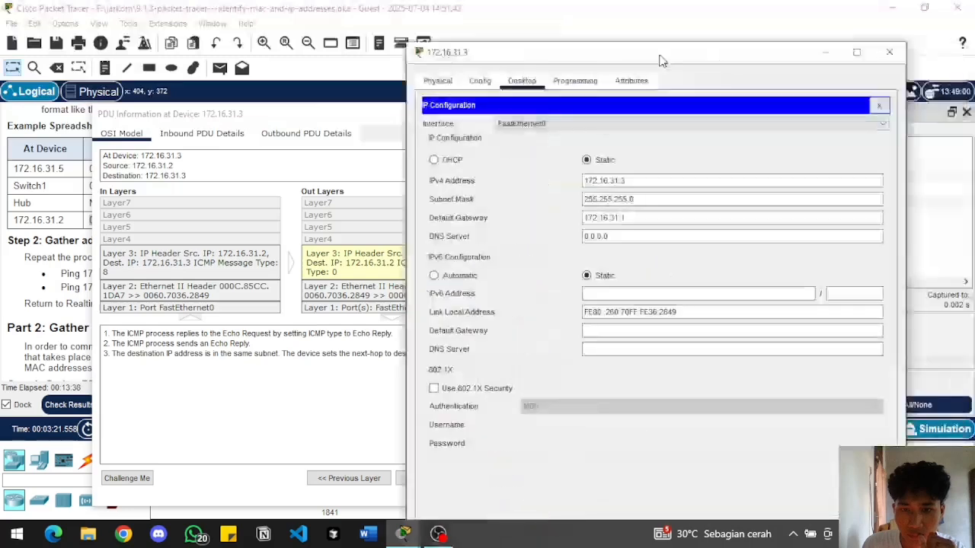
click(890, 53)
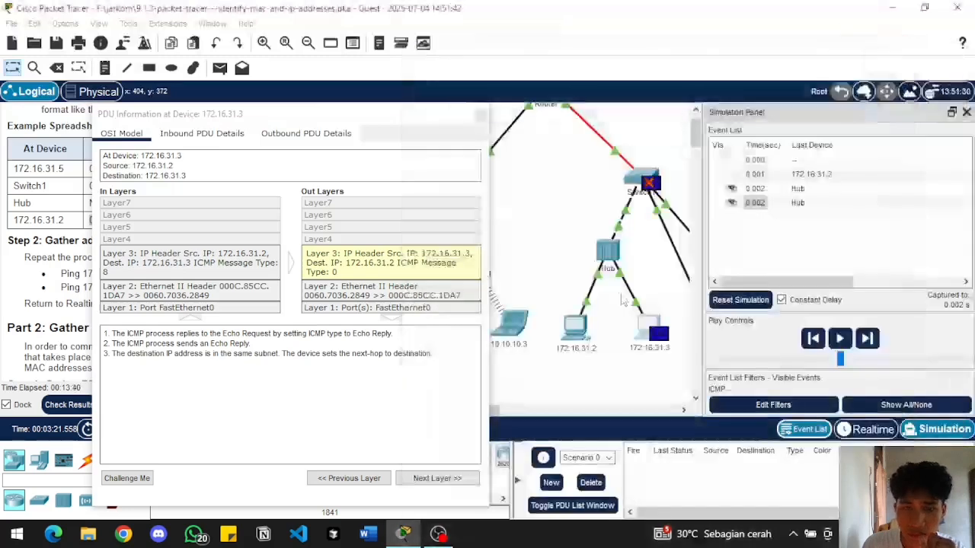
click(481, 115)
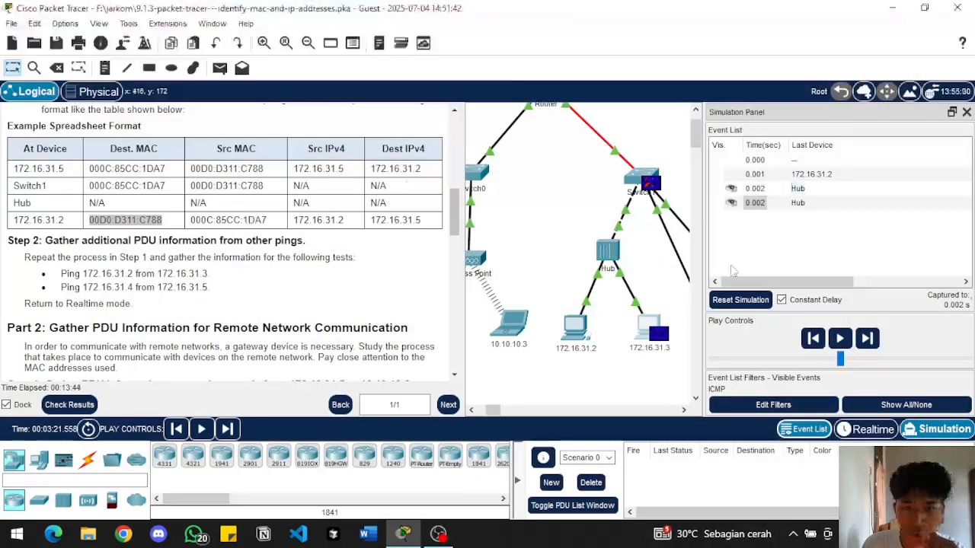
Advance the simulation until the echo reply reaches 172.16.31.2, and read the next ping test in the instructions
click(867, 341)
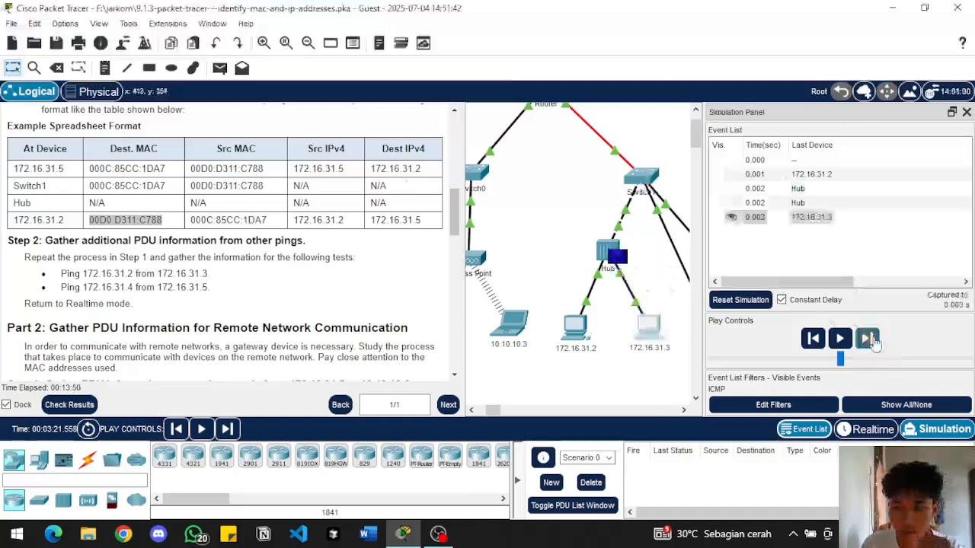
click(868, 339)
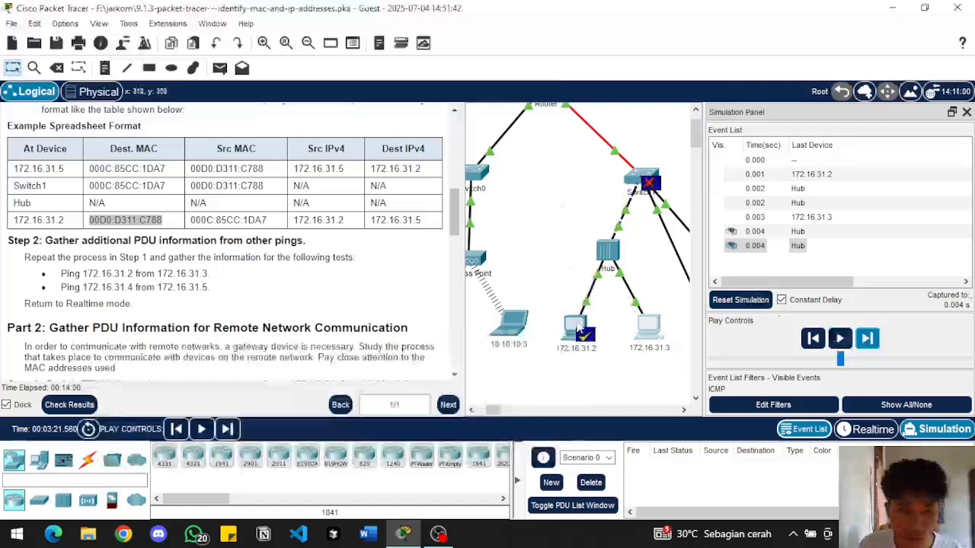
scroll(229, 279, down, 1)
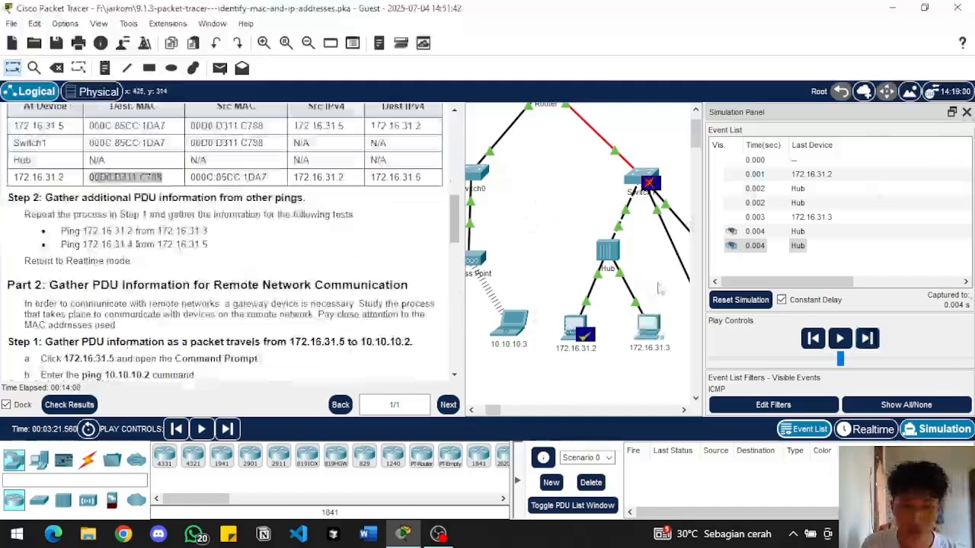
Ping 172.16.31.5 from the Command Prompt of PC 172.16.31.4 and minimize its window
click(677, 412)
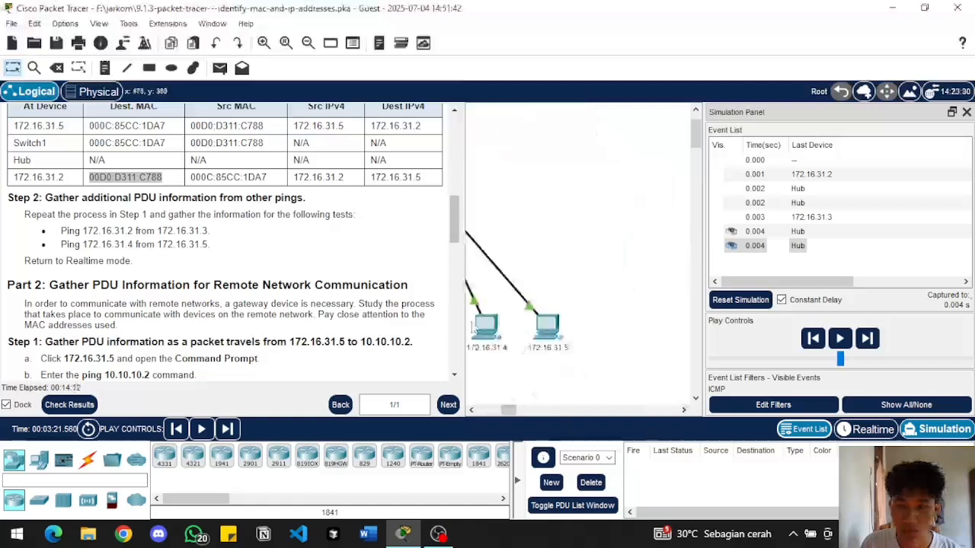
click(489, 328)
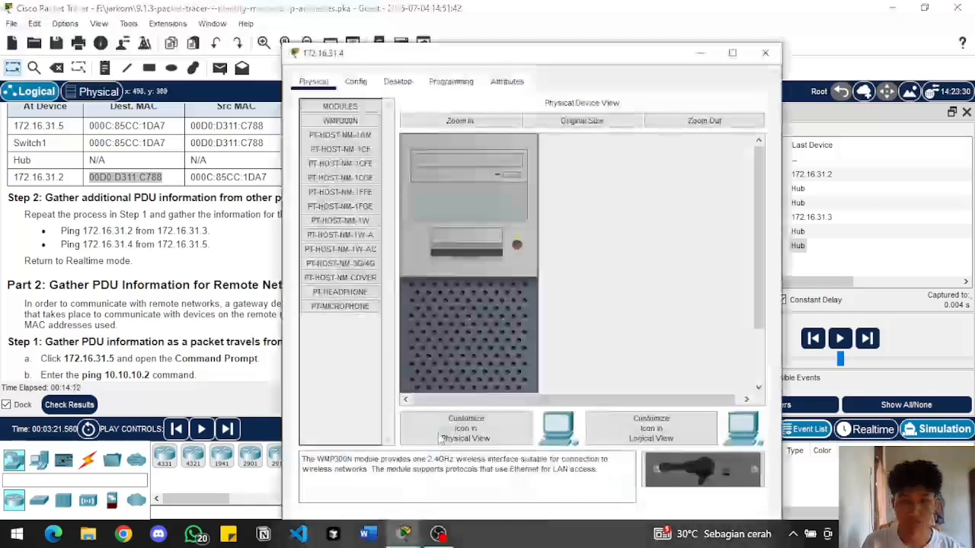
click(418, 83)
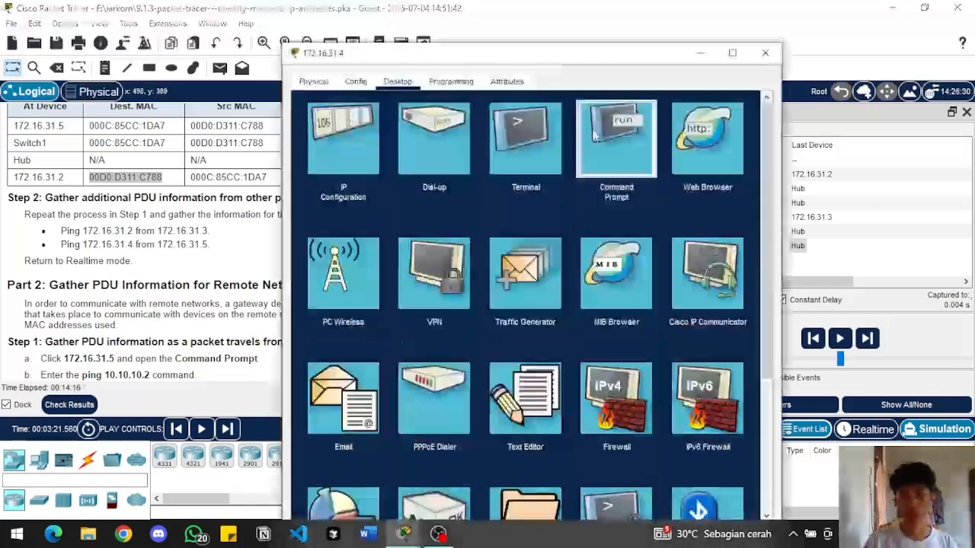
click(596, 131)
text(ping 172.1)
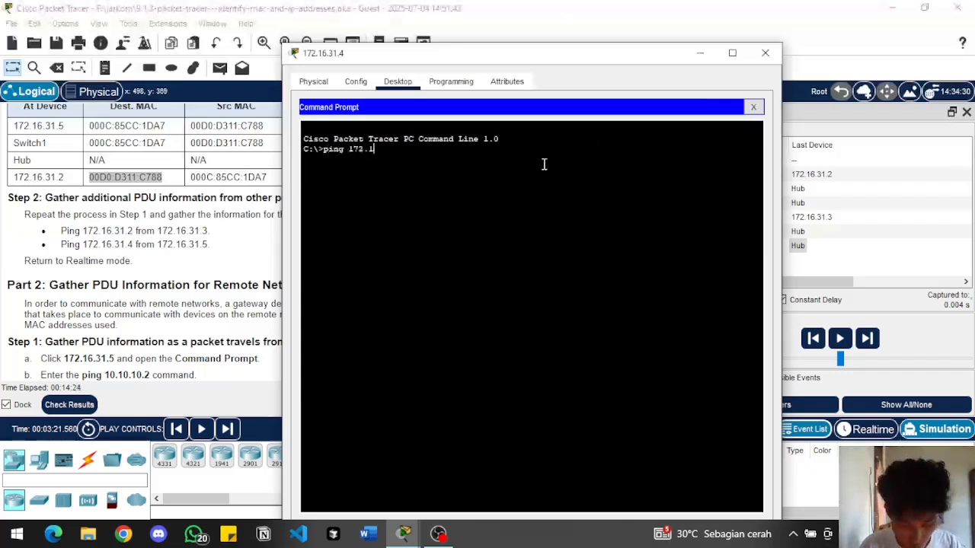
text(6.31)
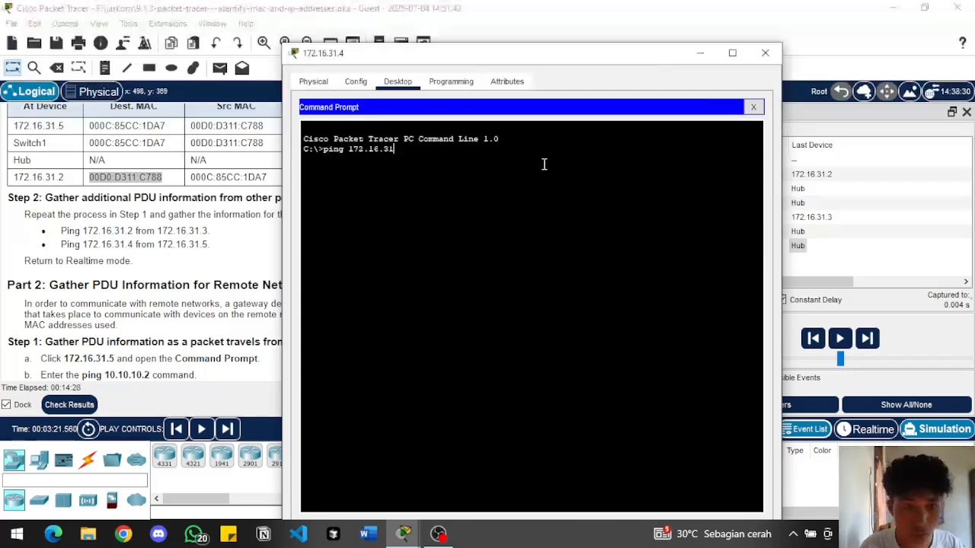
text(.5)
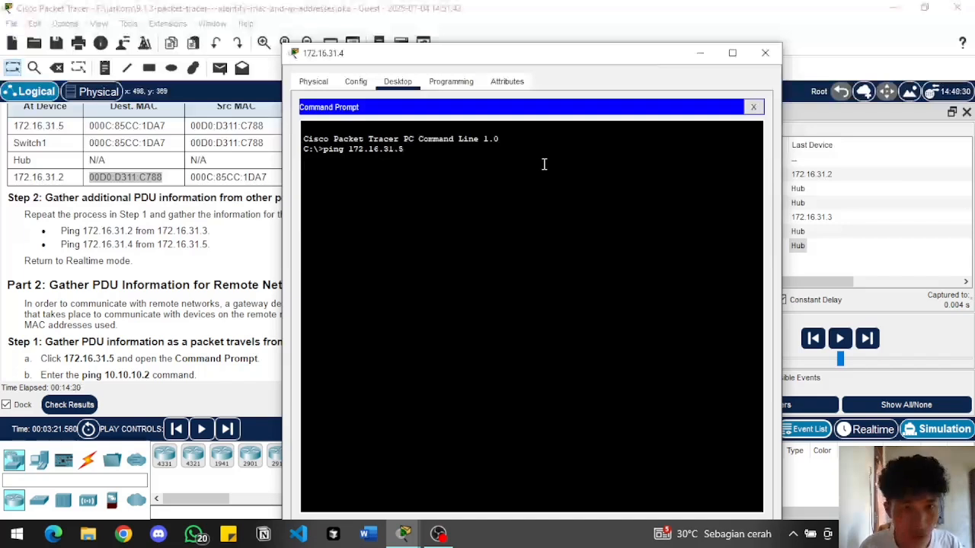
key(Return)
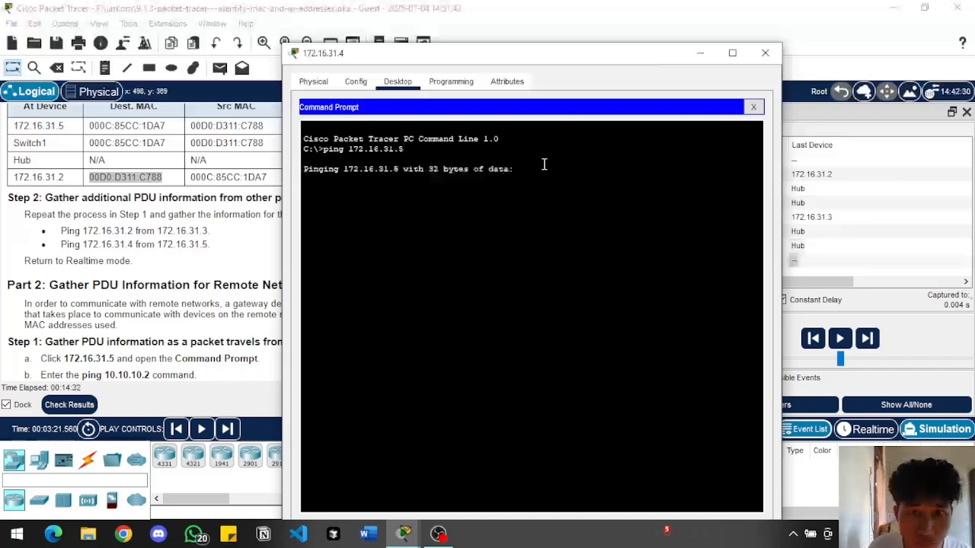
drag(656, 59, 652, 95)
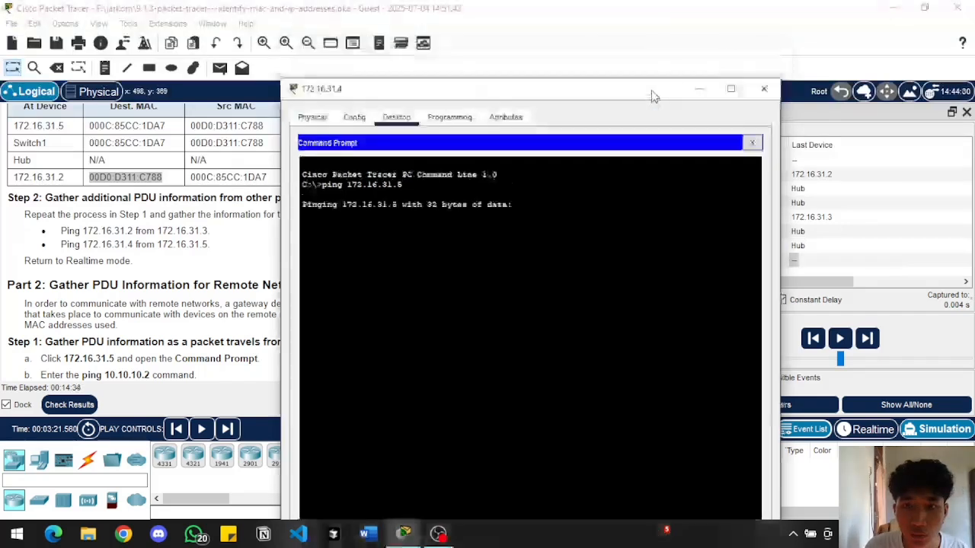
click(708, 90)
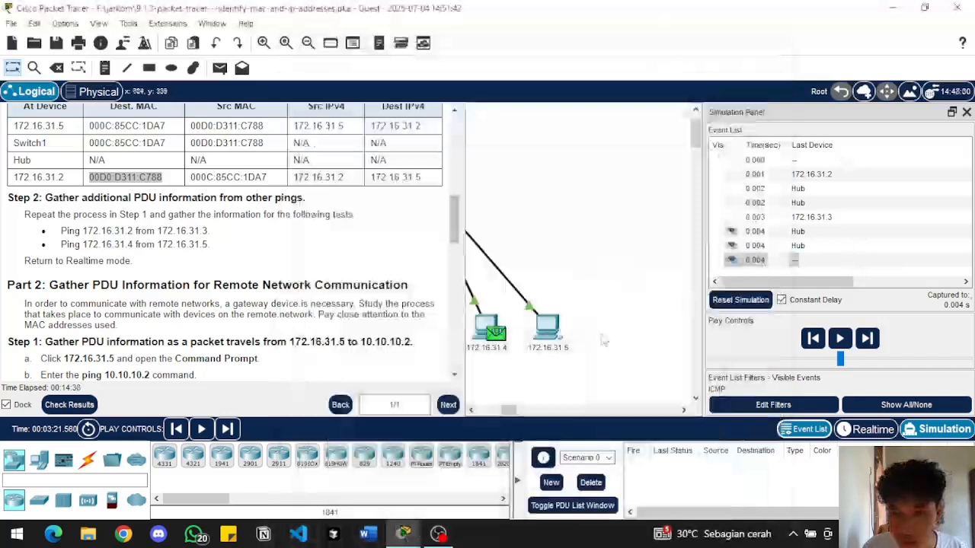
Open the PDU information at 172.16.31.4 for the new ping and examine its outbound Layer 2 details
click(471, 411)
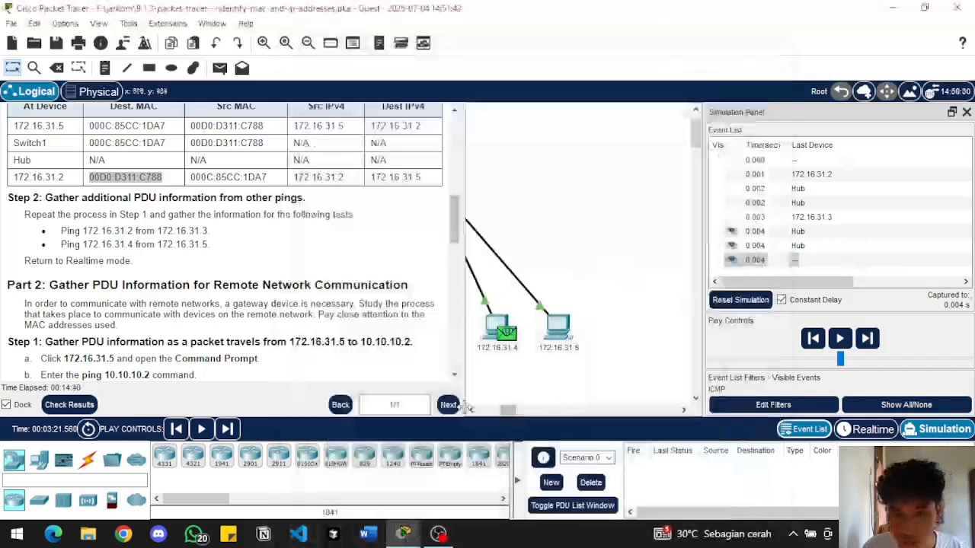
click(470, 412)
click(471, 411)
click(470, 412)
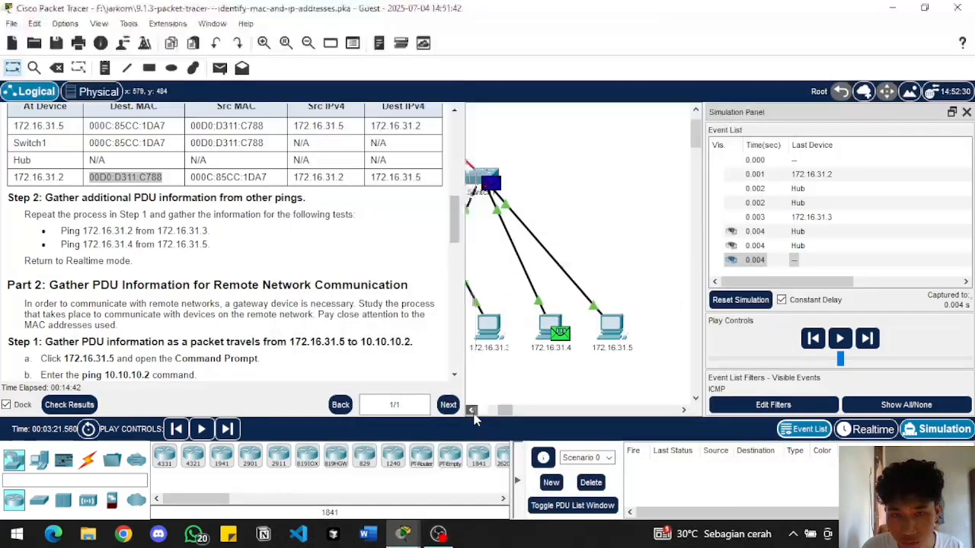
click(757, 260)
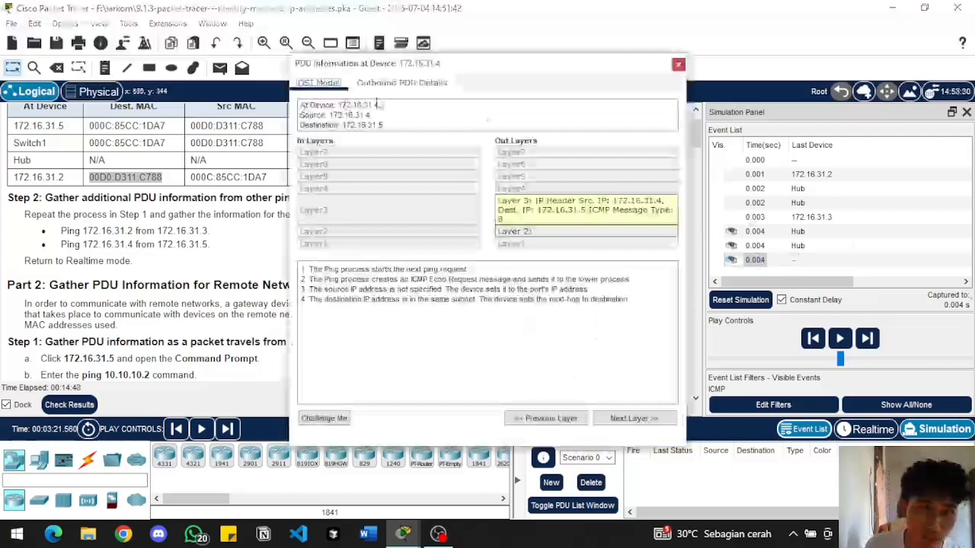
drag(466, 68, 287, 145)
click(408, 312)
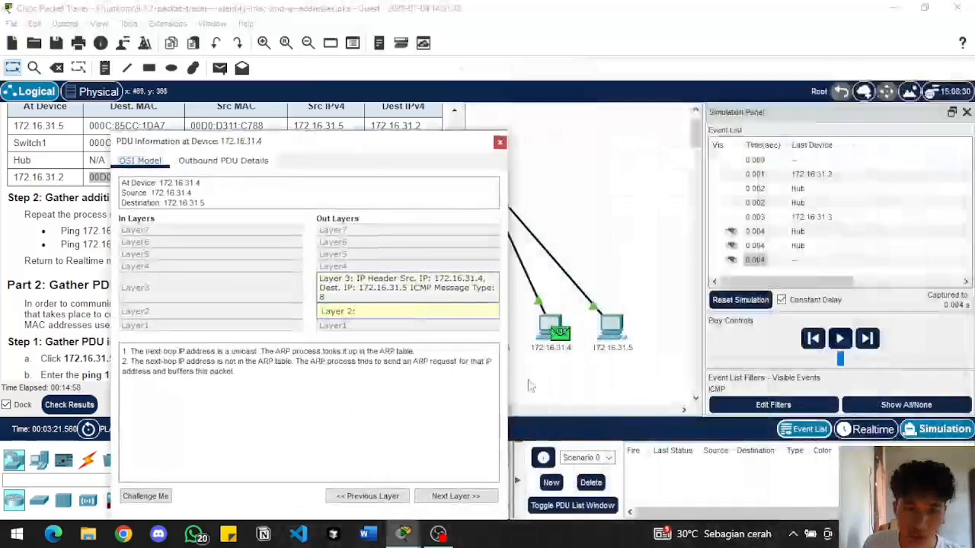
Advance the simulation to the resent ping packet at 172.16.31.4, examine its outbound Layer 2 header, and close the PDU information
click(869, 345)
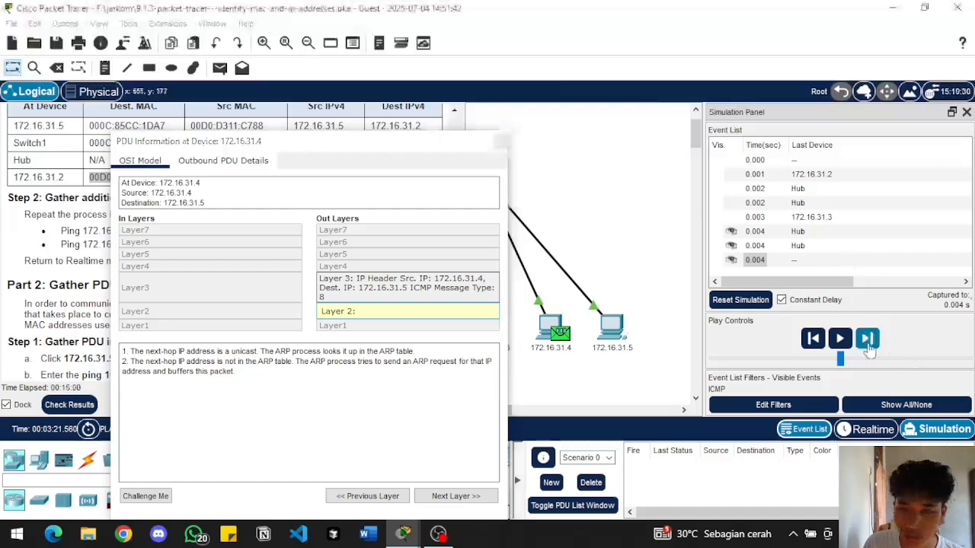
click(868, 340)
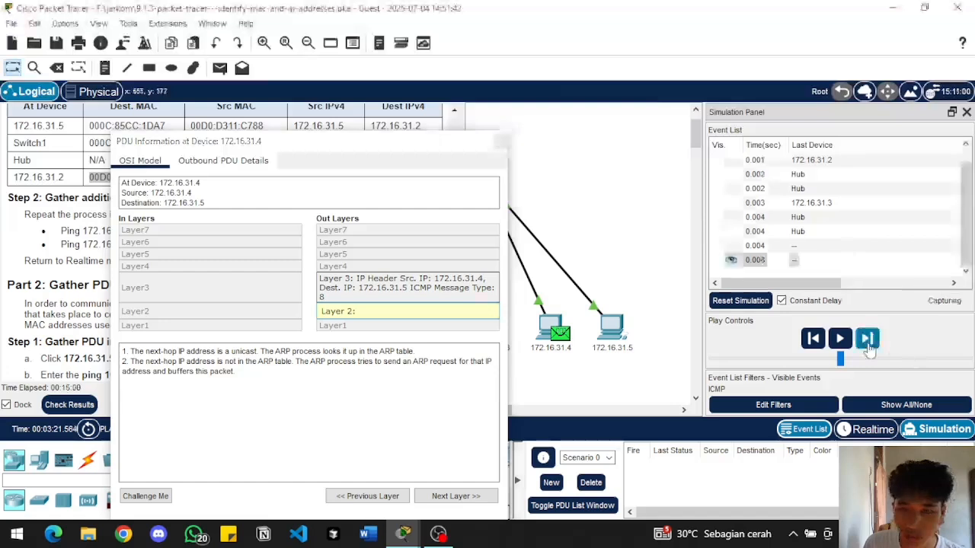
click(759, 263)
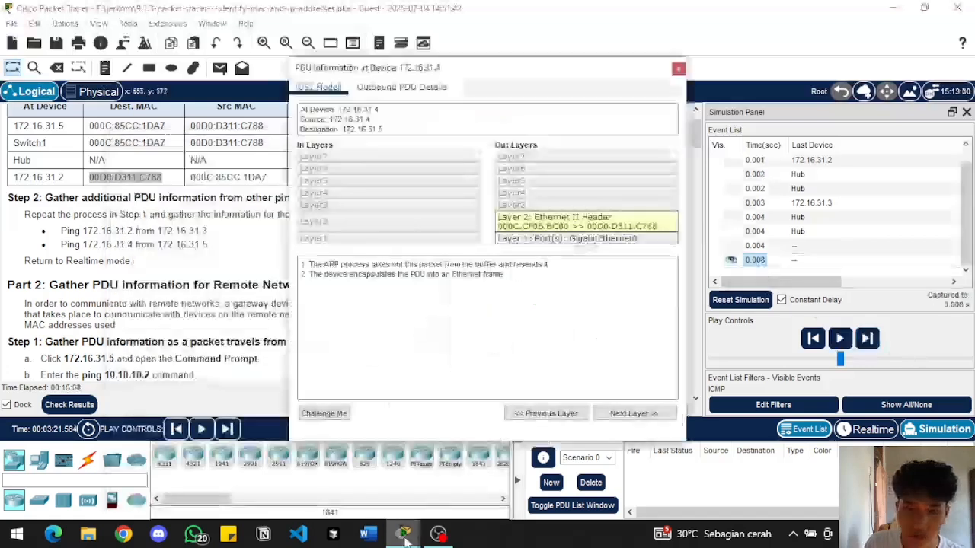
mouse_move(404, 536)
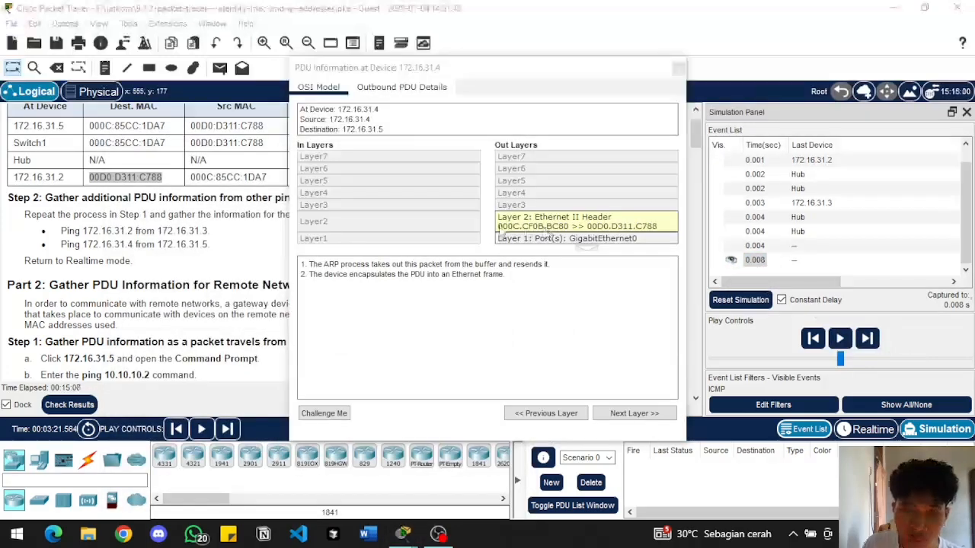
click(500, 228)
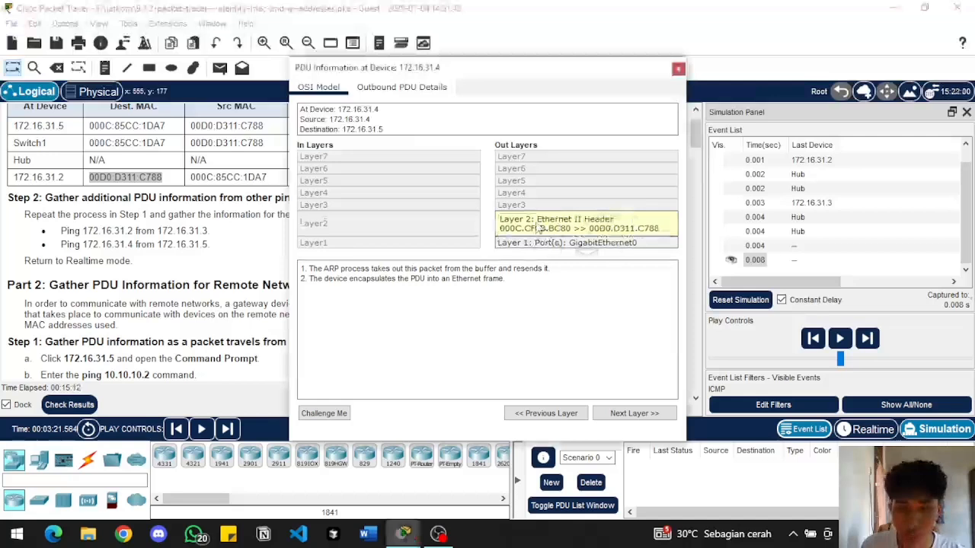
click(678, 70)
Advance the packet to Switch1, examine the inbound and outbound layers in its PDU information, and close the window
click(762, 261)
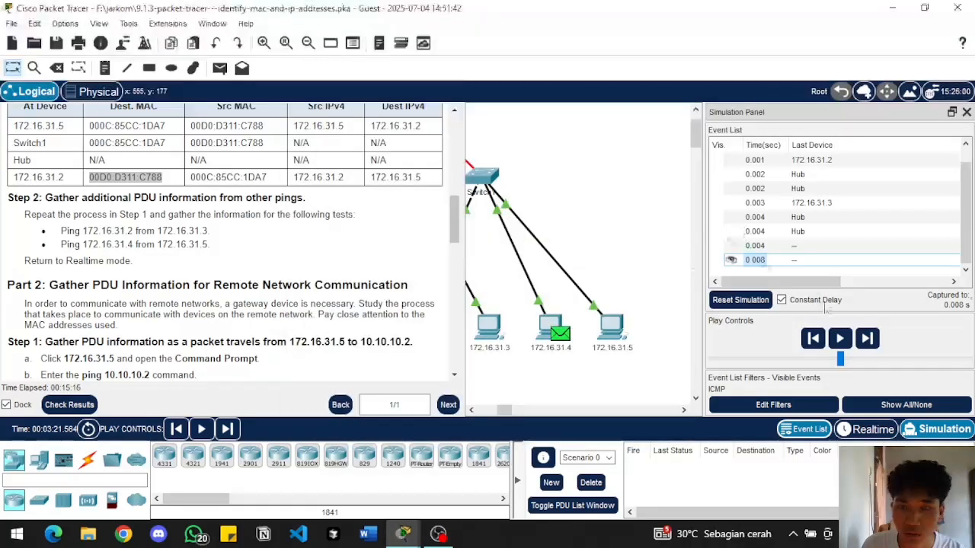
click(871, 338)
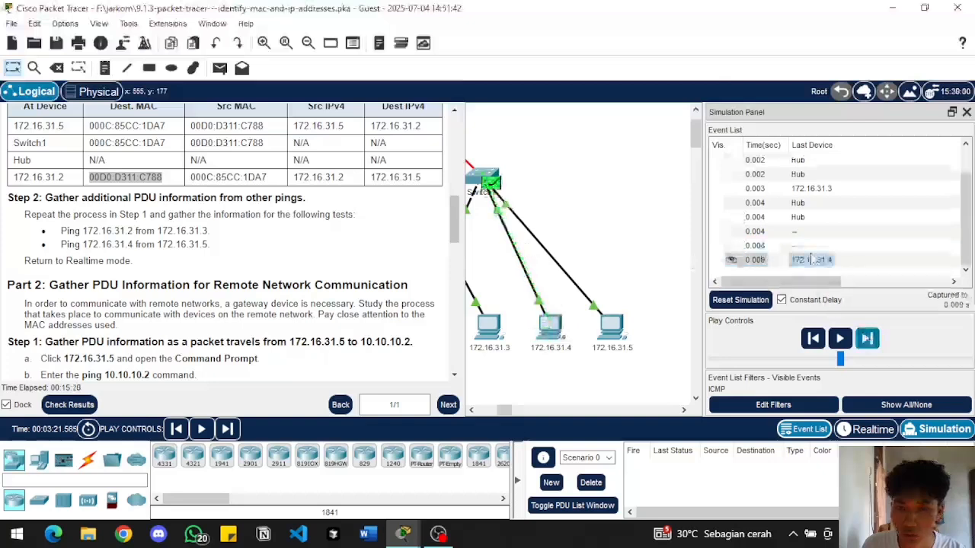
click(758, 261)
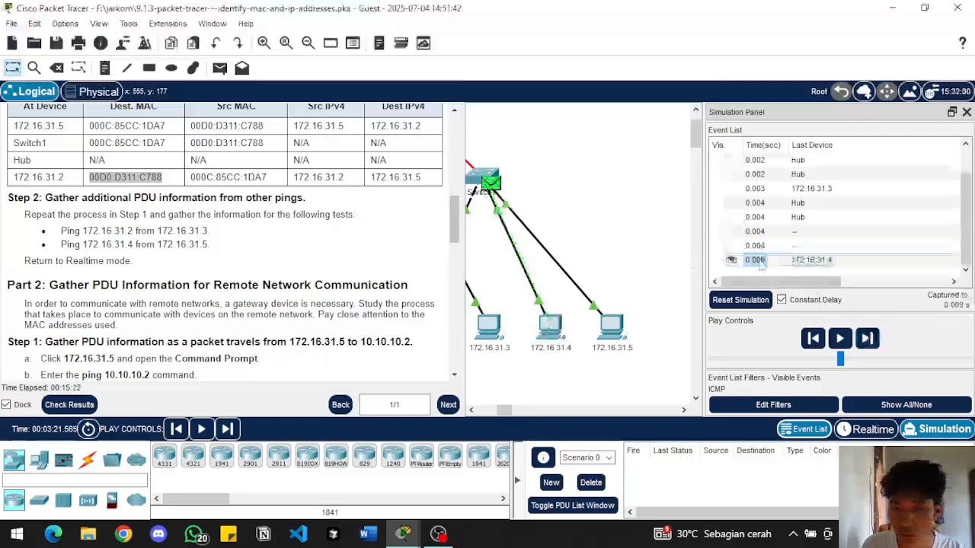
click(758, 261)
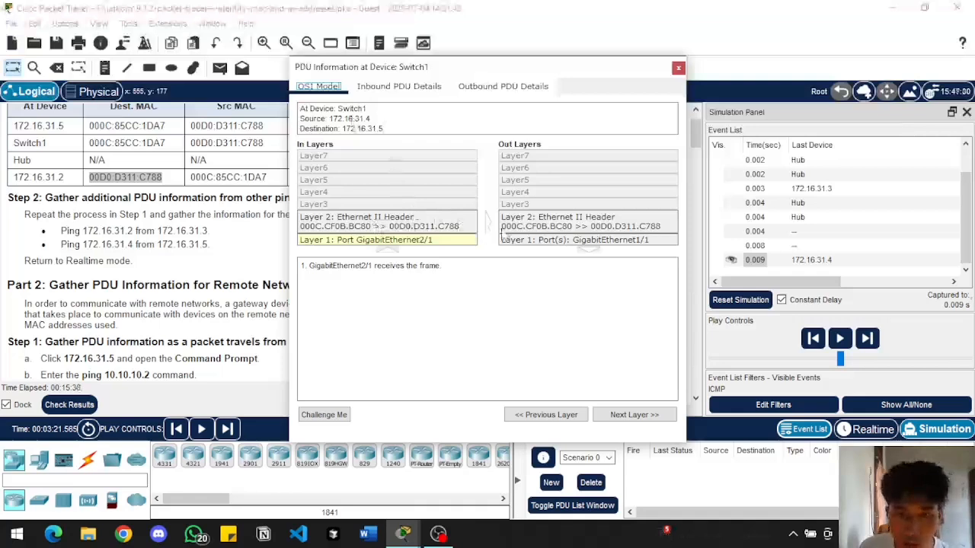
click(677, 69)
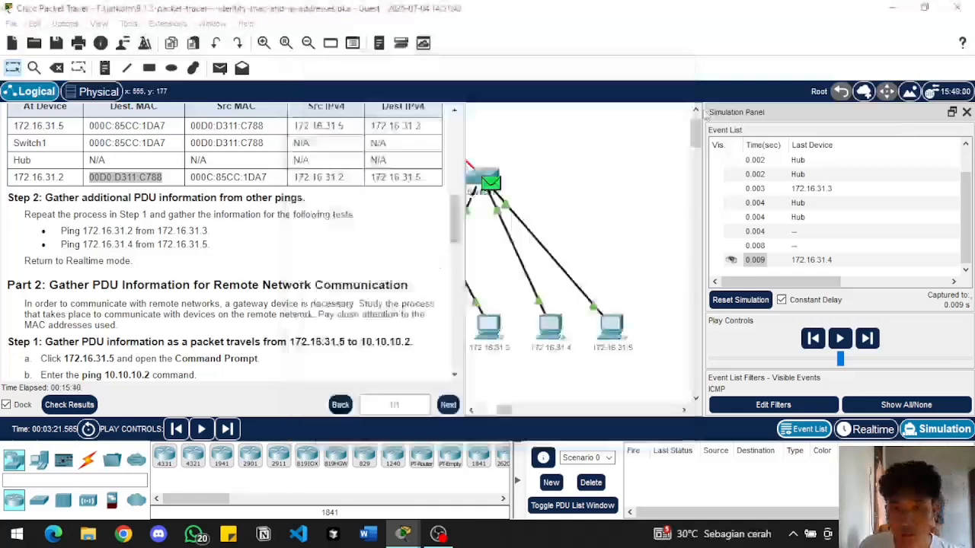
Advance the packet to 172.16.31.5, compare the inbound and outbound Layer 3 details in its PDU information, and close the window
click(868, 339)
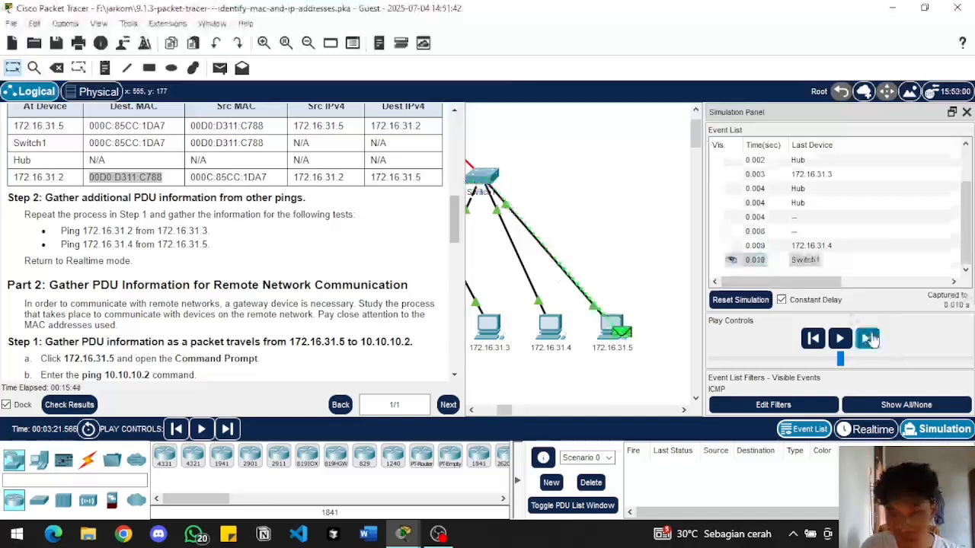
click(614, 329)
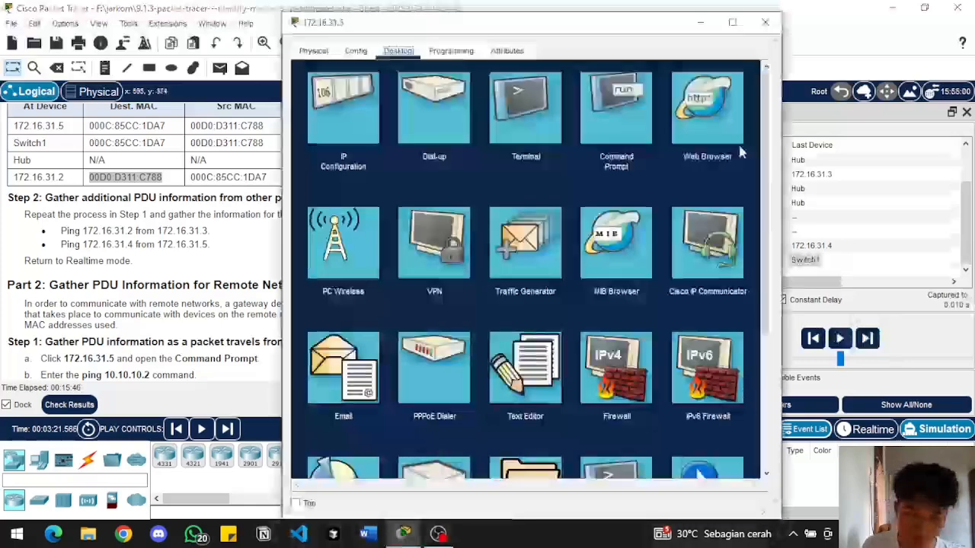
click(766, 23)
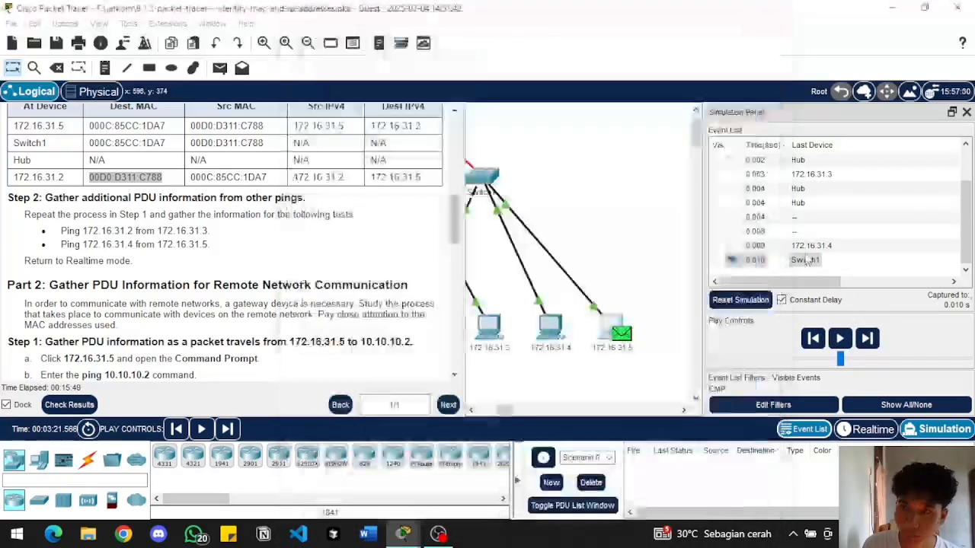
click(748, 260)
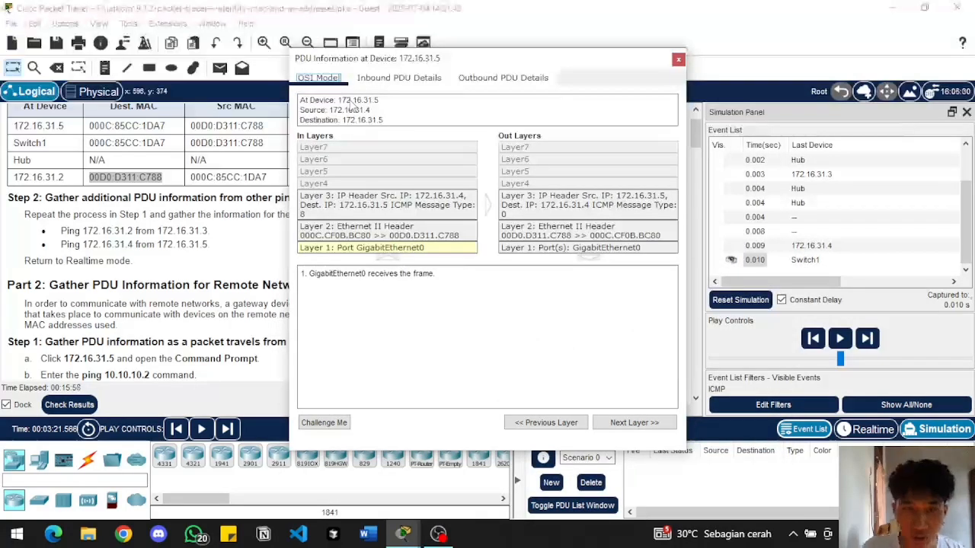
click(409, 217)
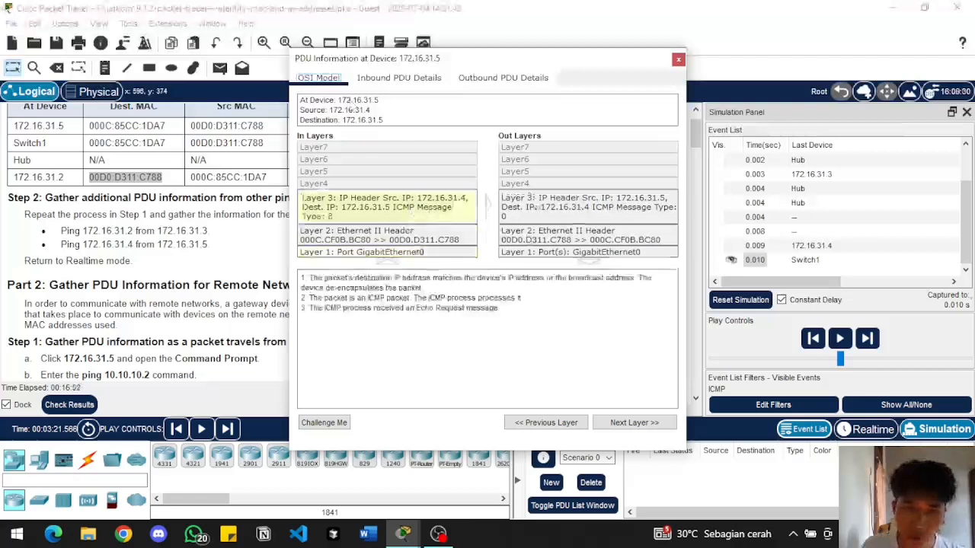
click(558, 202)
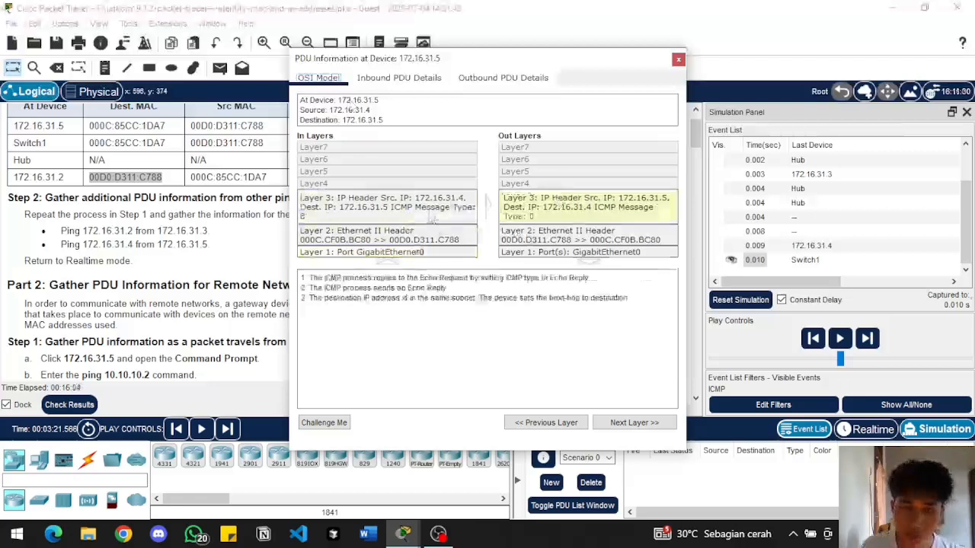
click(433, 216)
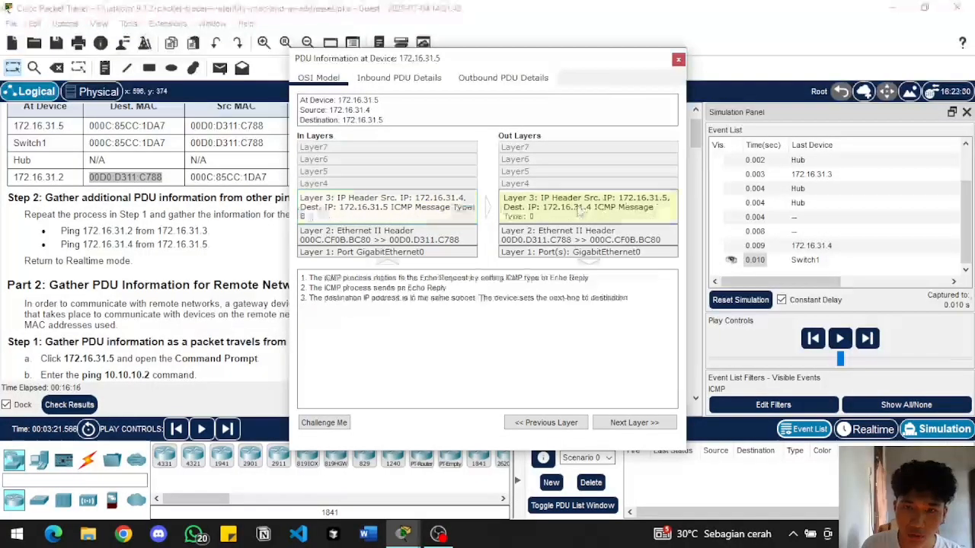
click(678, 60)
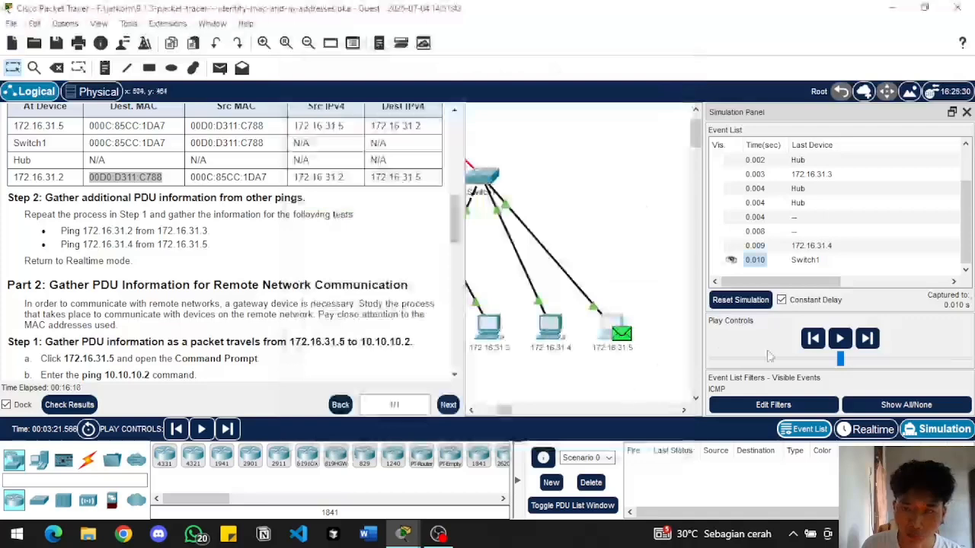
Advance the simulation until the echo reply reaches 172.16.31.4, and read the Part 2 Step 1 instructions while locating 10.10.10.2 in the topology
click(869, 339)
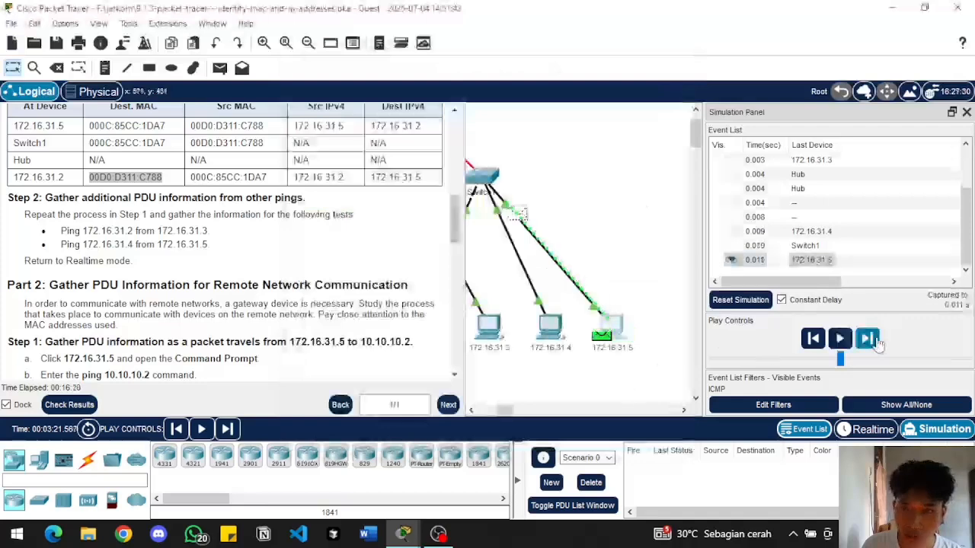
click(869, 339)
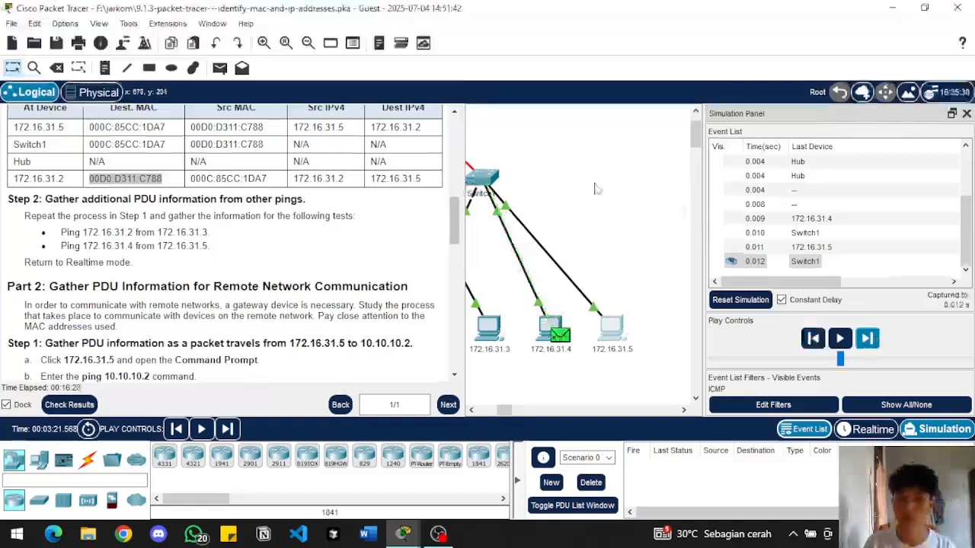
scroll(254, 247, down, 3)
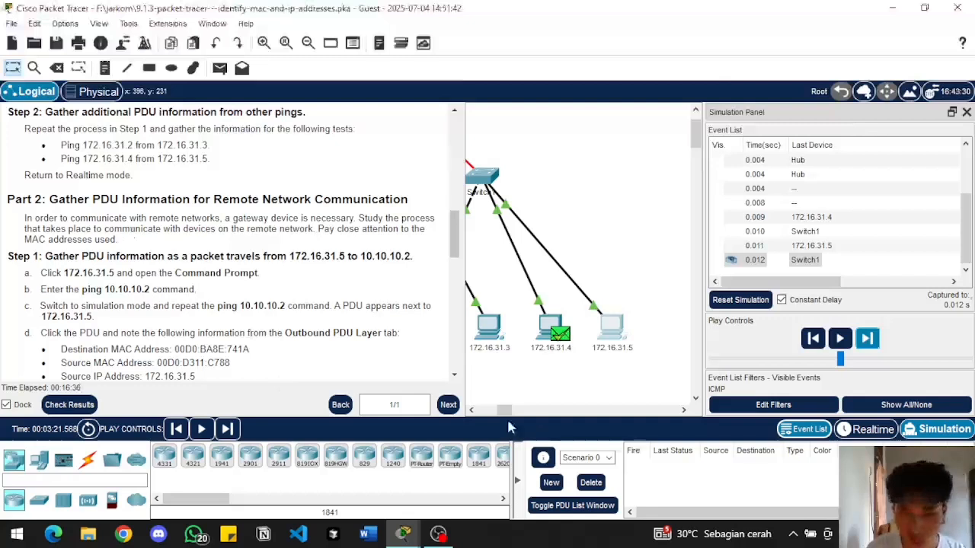
click(472, 410)
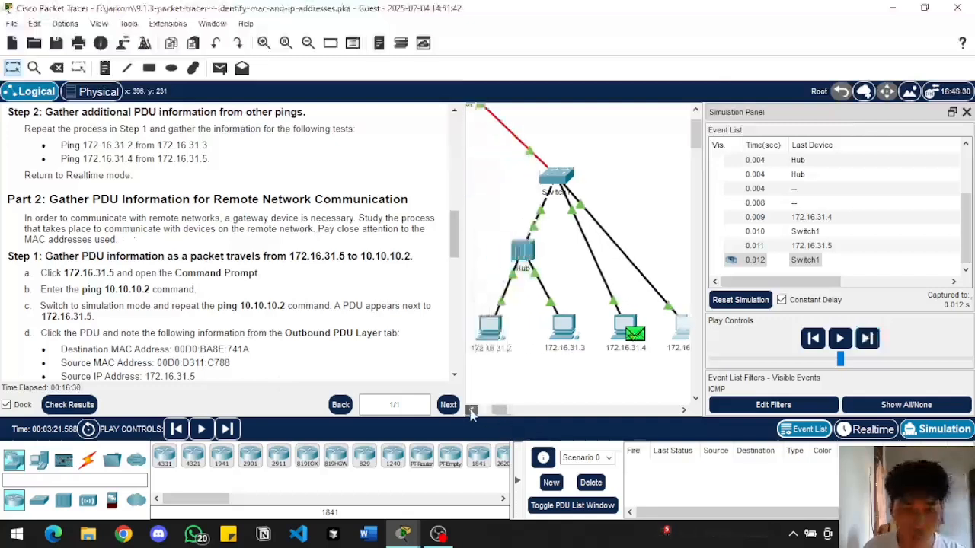
click(471, 410)
click(471, 410)
click(471, 410)
click(471, 410)
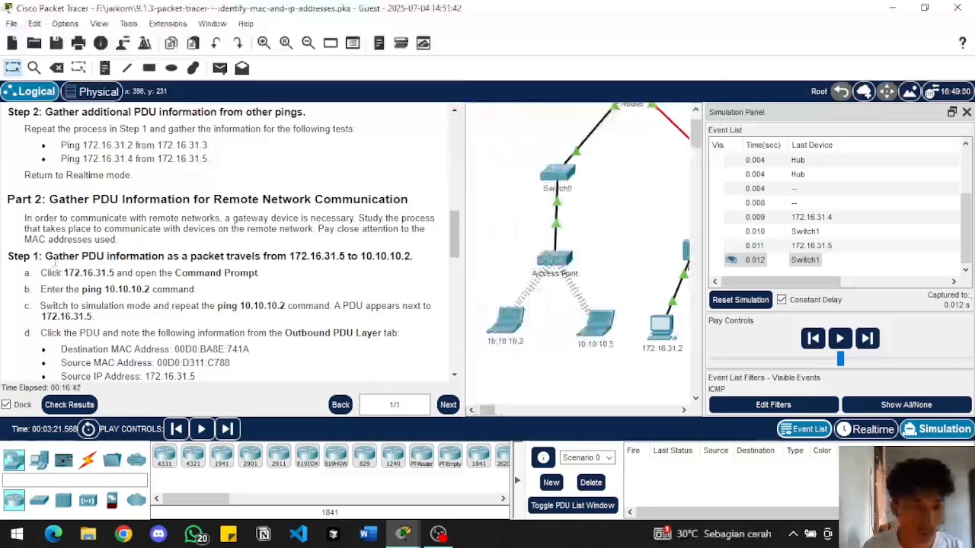
drag(46, 258, 81, 257)
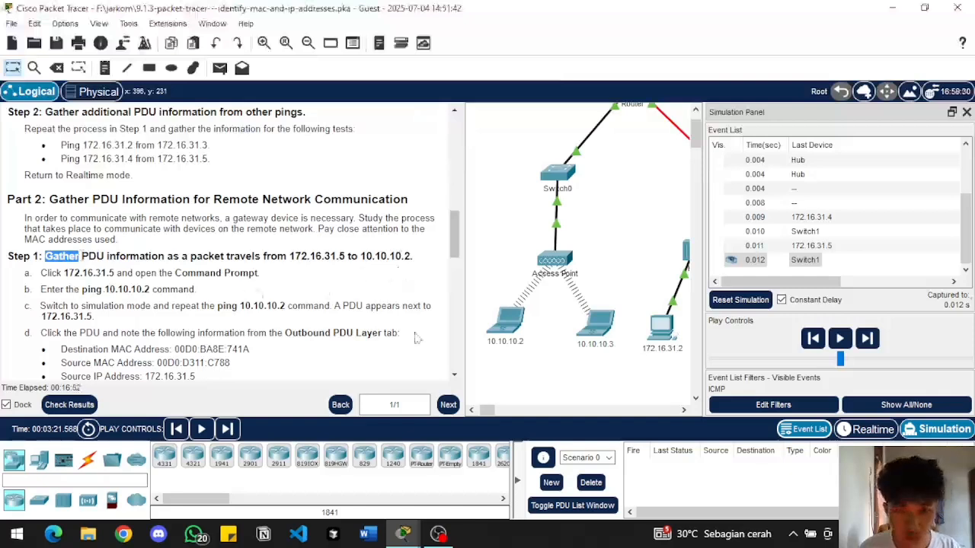
Open PC 172.16.31.5 in the topology and close the leftover window of PC 172.16.31.4
click(684, 410)
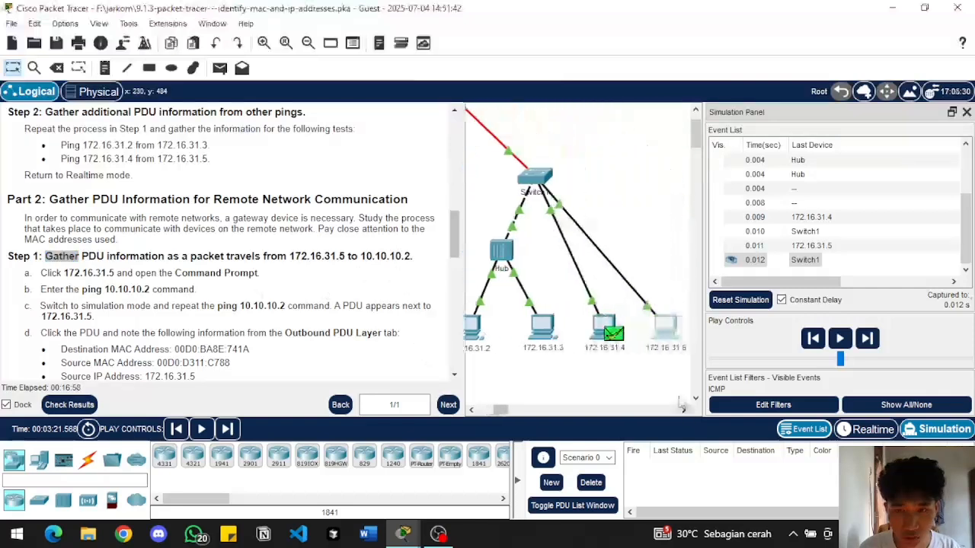
click(662, 328)
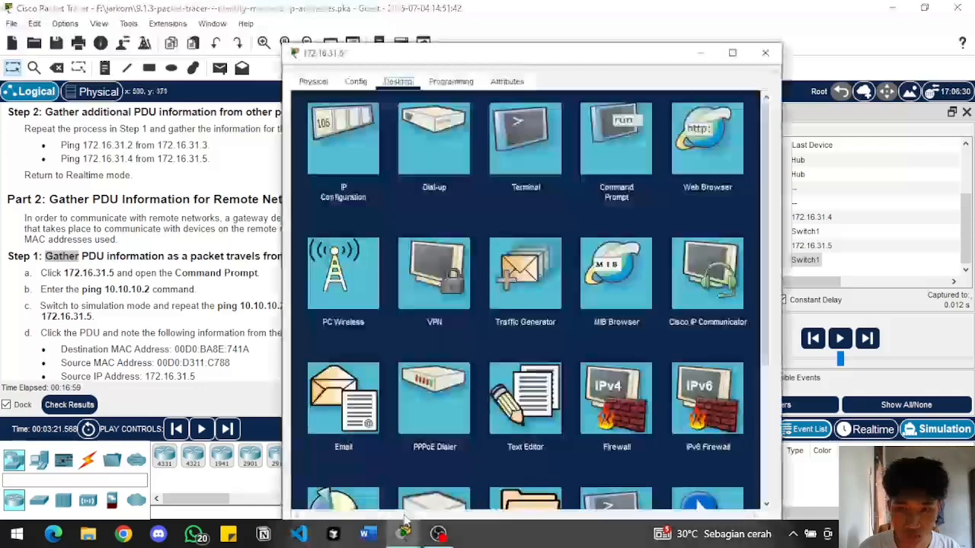
mouse_move(404, 535)
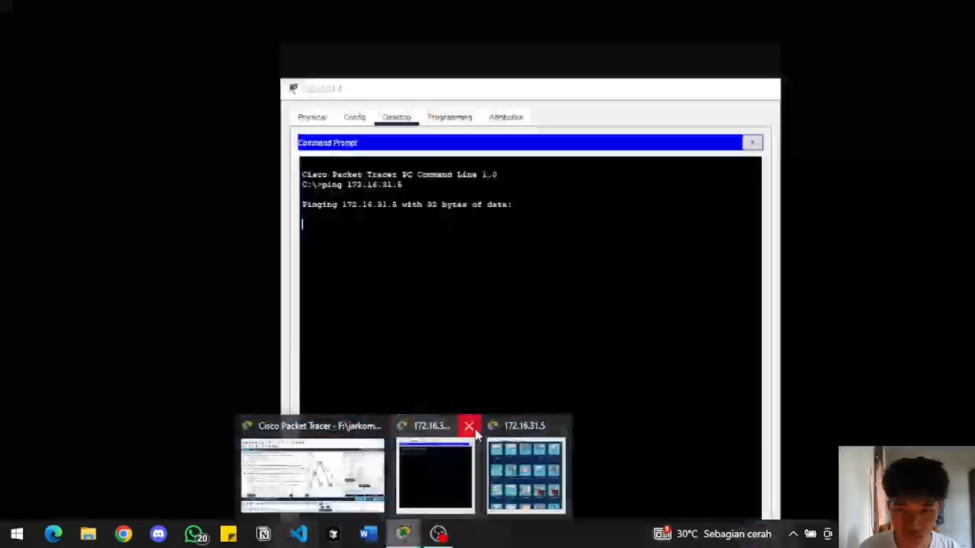
click(468, 427)
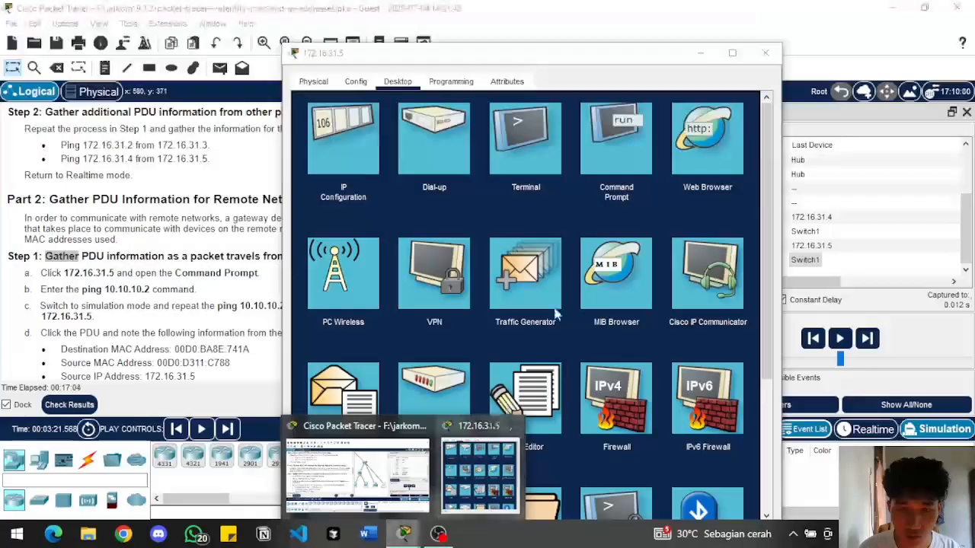
Ping 10.10.10.2 from the Command Prompt of PC 172.16.31.5 and minimize its window
click(624, 144)
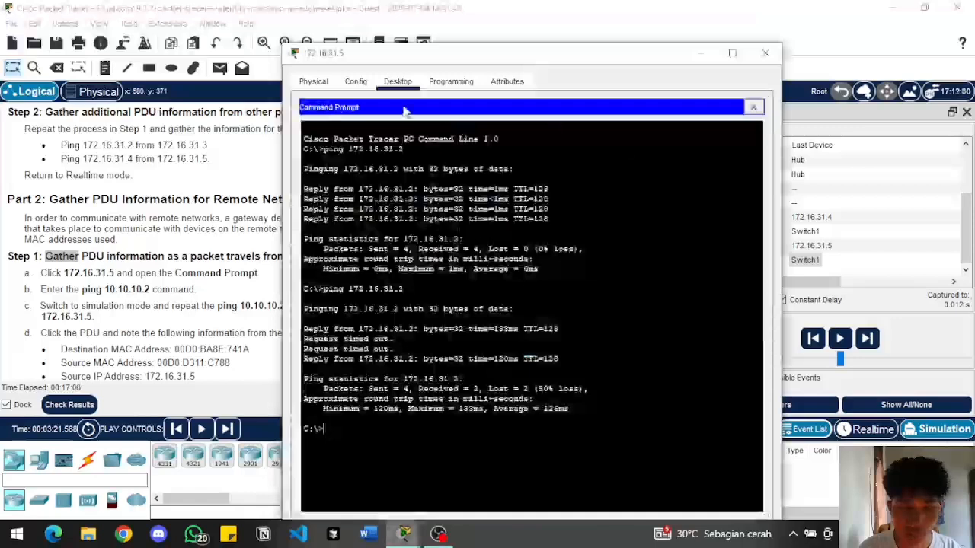
drag(361, 60, 553, 55)
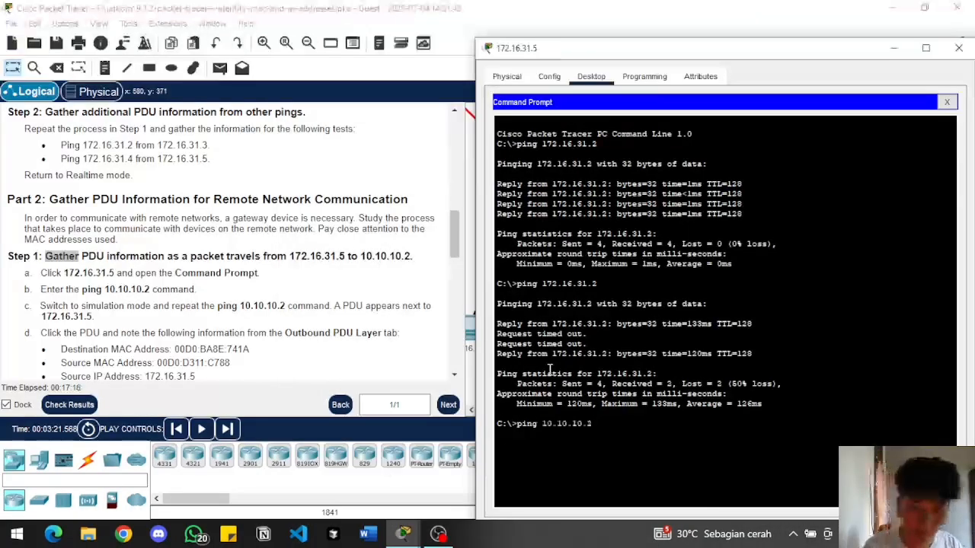
key(Return)
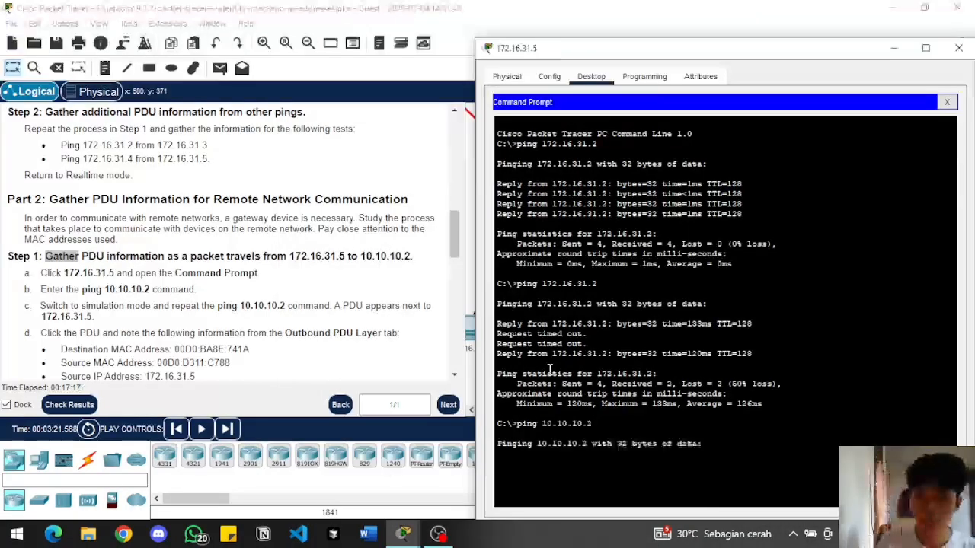
click(894, 49)
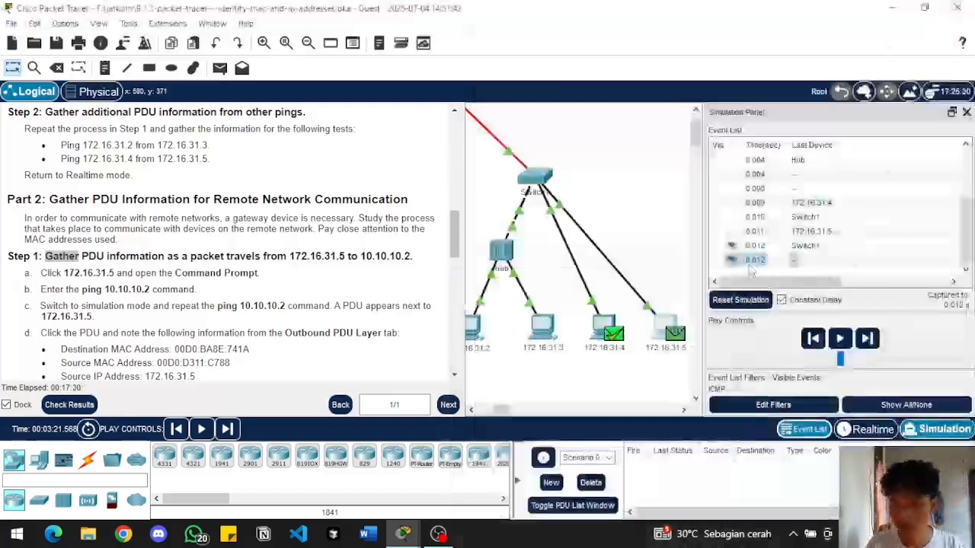
Advance the simulation to the resent ping packet at 172.16.31.5 and open its PDU information to examine the outbound Layer 2 header
click(871, 339)
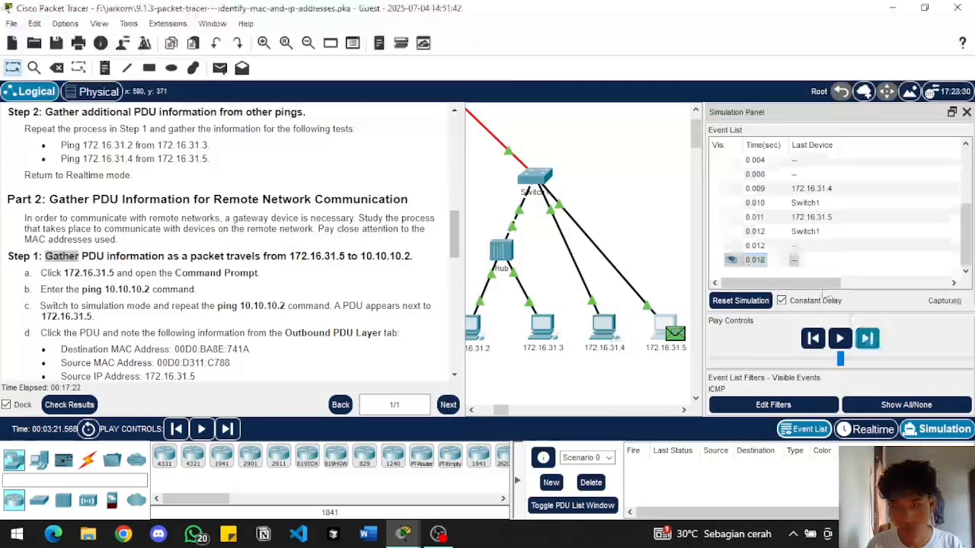
click(761, 260)
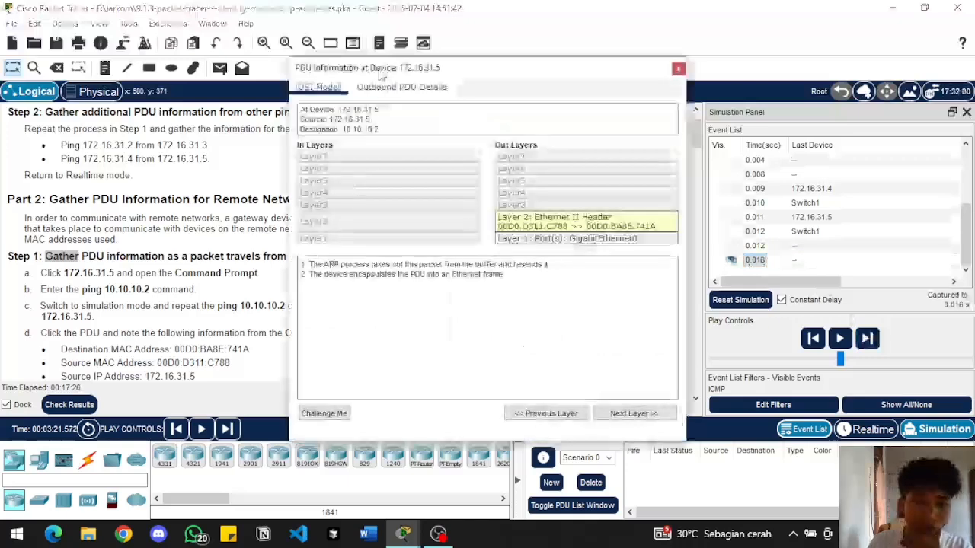
drag(380, 76, 351, 108)
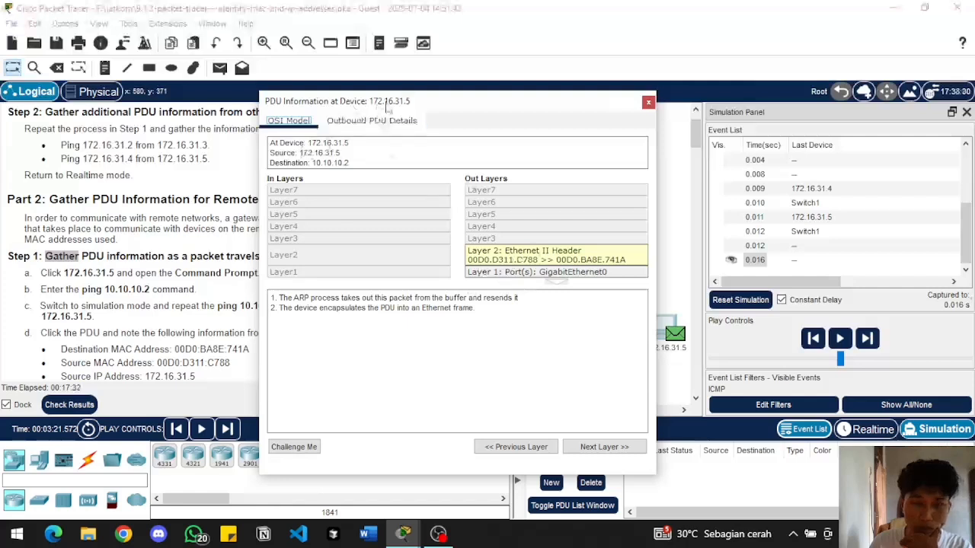
Move the PDU information window of 172.16.31.5 off the activity instructions, and close it
drag(386, 107, 446, 99)
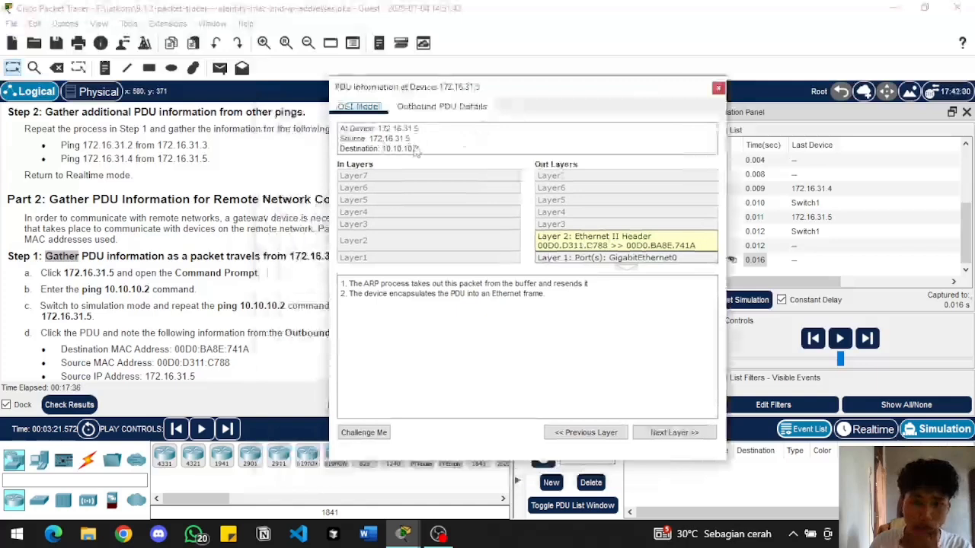
drag(491, 92, 491, 92)
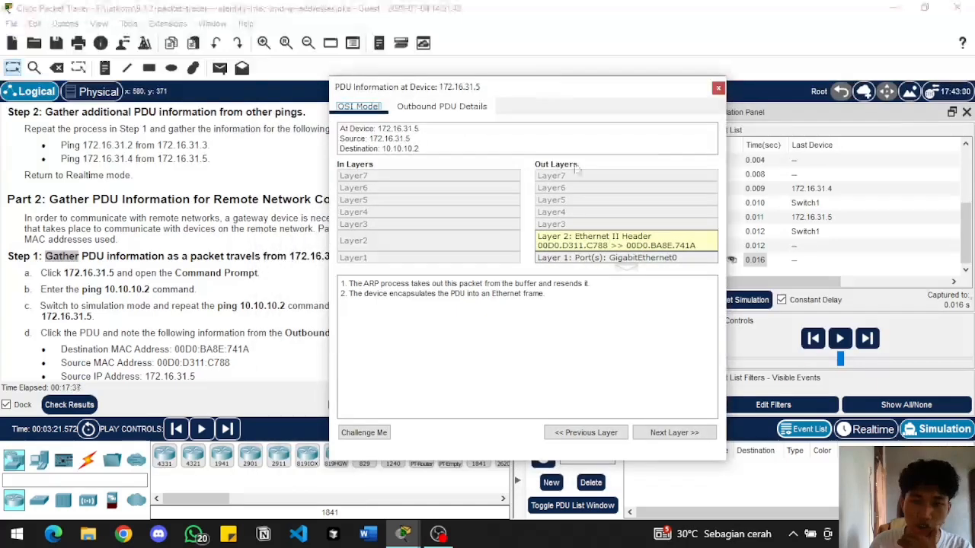
click(718, 89)
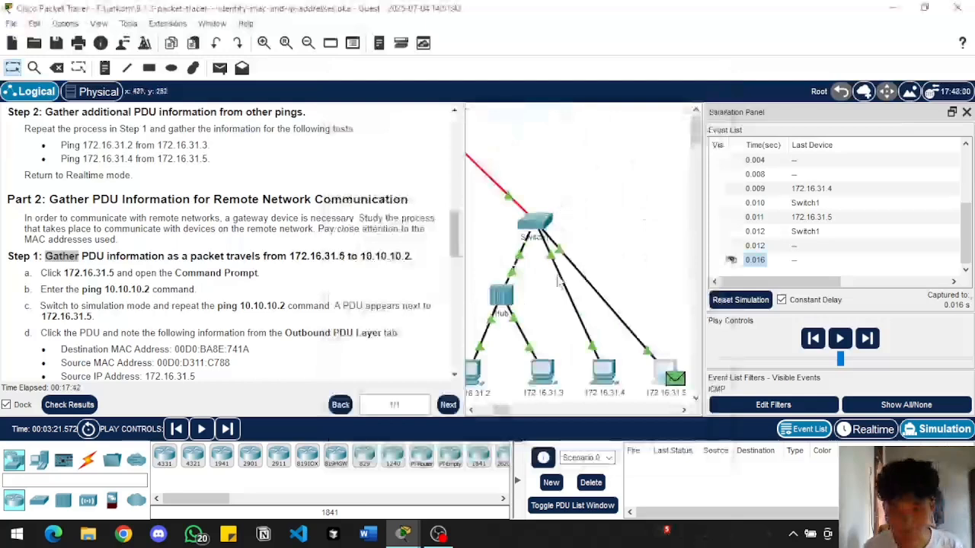
Advance the simulation until the ping packet from 172.16.31.5 reaches the Router, and examine its PDU information there
scroll(594, 234, right, 2)
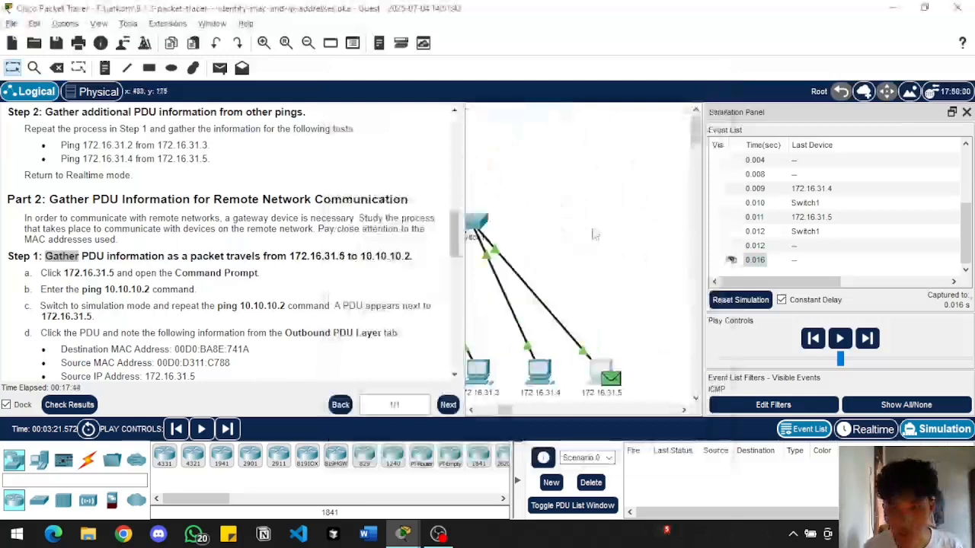
scroll(594, 235, down, 1)
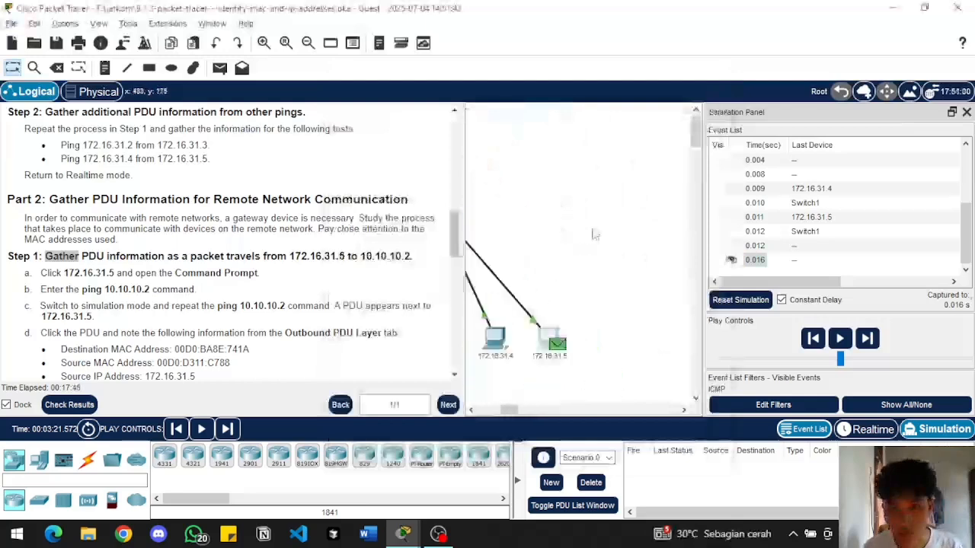
click(472, 409)
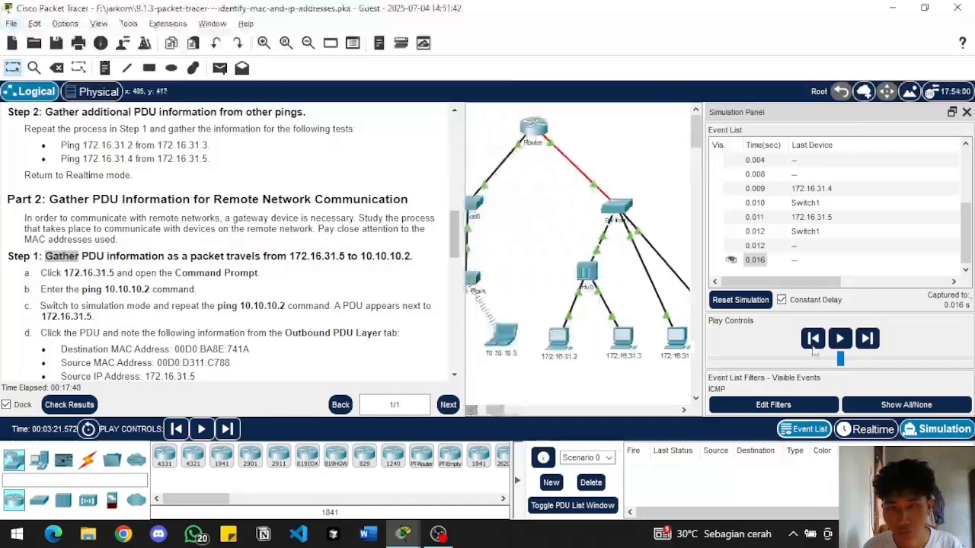
click(872, 342)
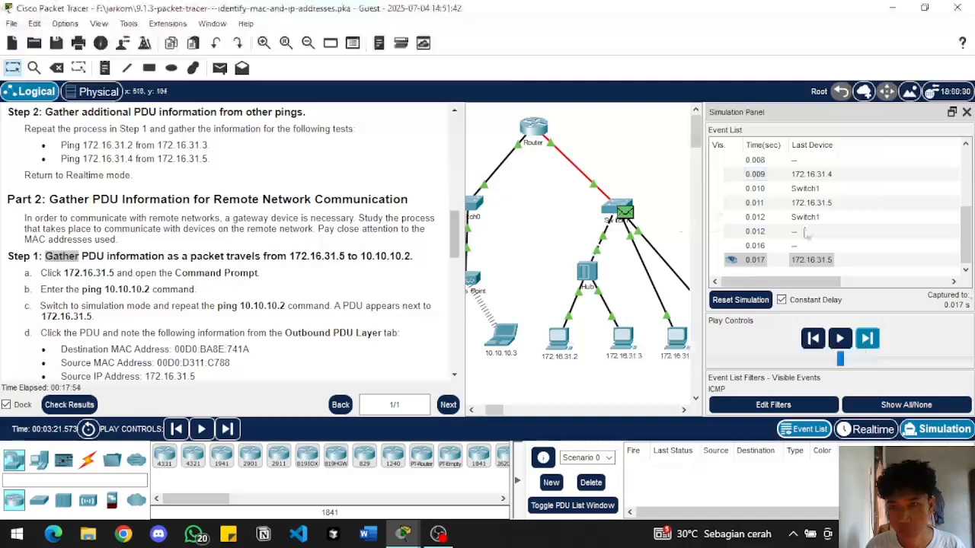
click(870, 338)
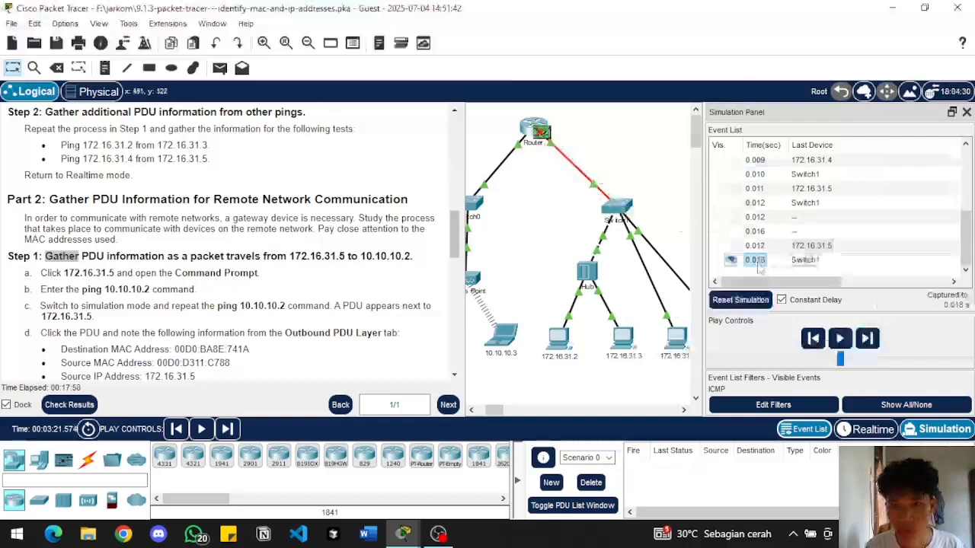
click(756, 261)
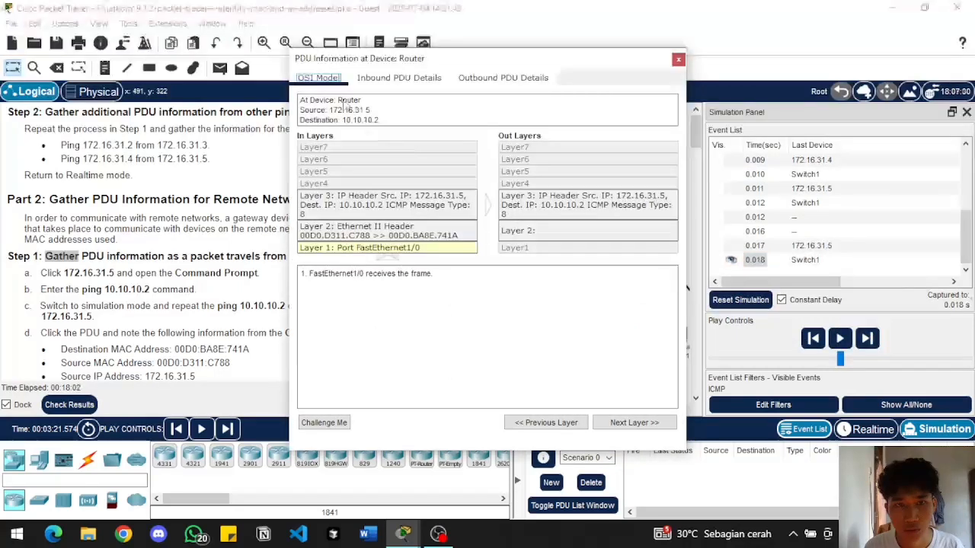
click(678, 59)
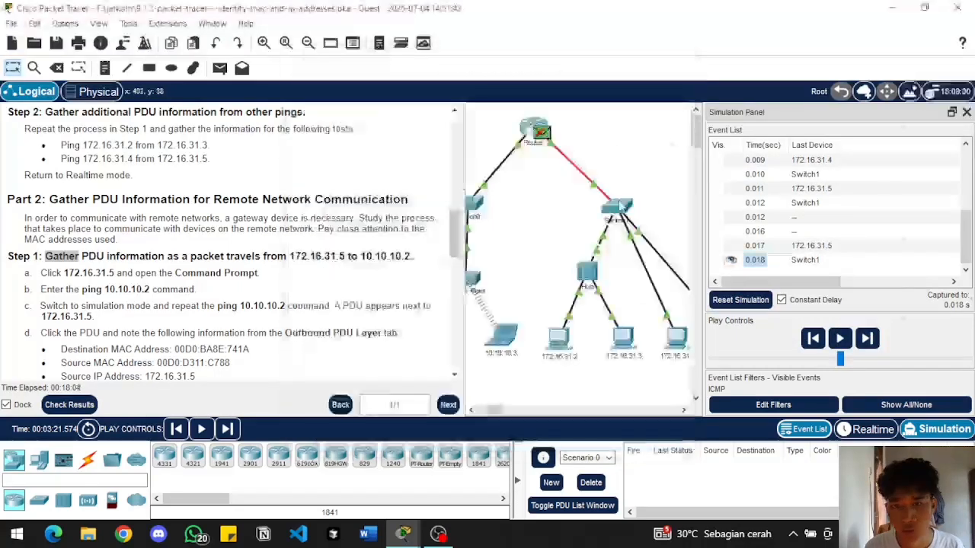
Advance the simulation by one more event and examine the PDU information of the packet at 172.16.31.2
click(471, 411)
click(471, 410)
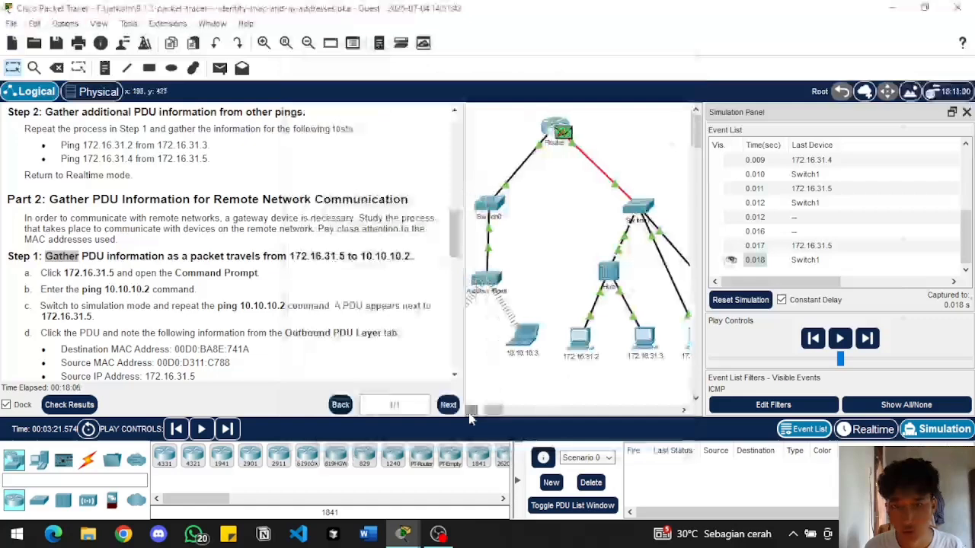
click(471, 411)
click(471, 411)
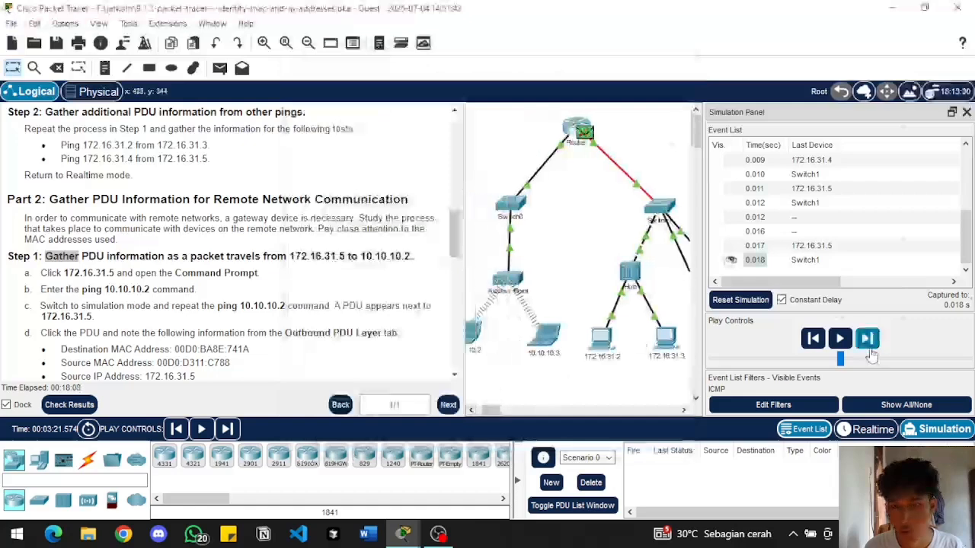
click(868, 348)
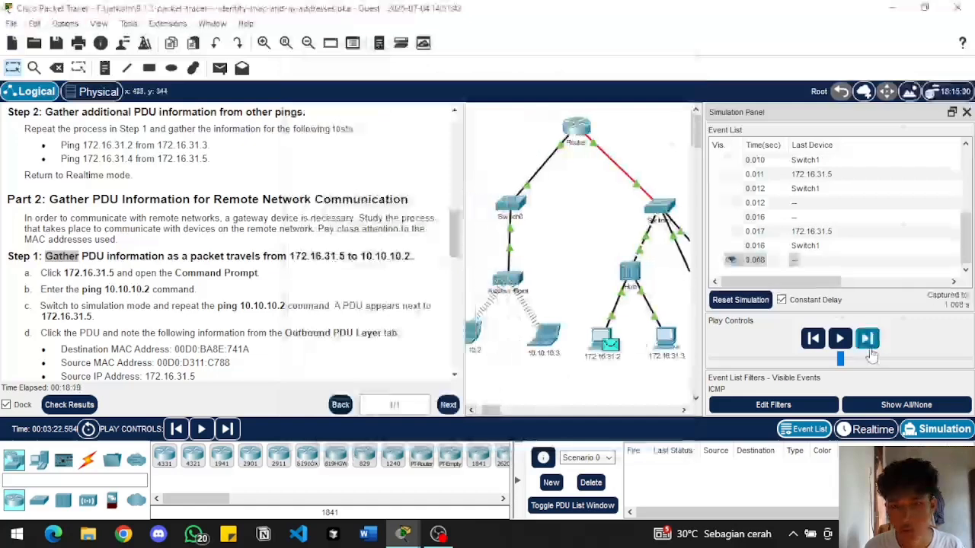
click(757, 262)
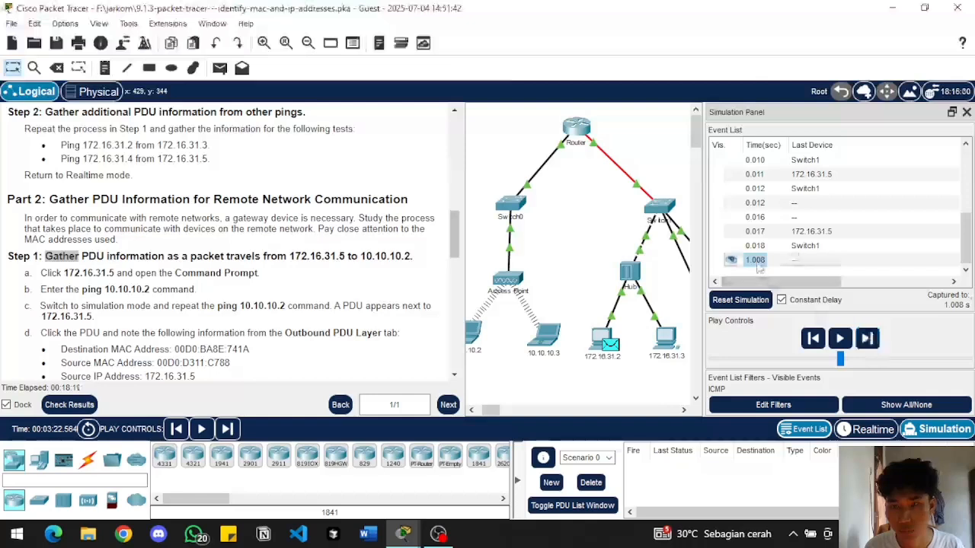
click(756, 261)
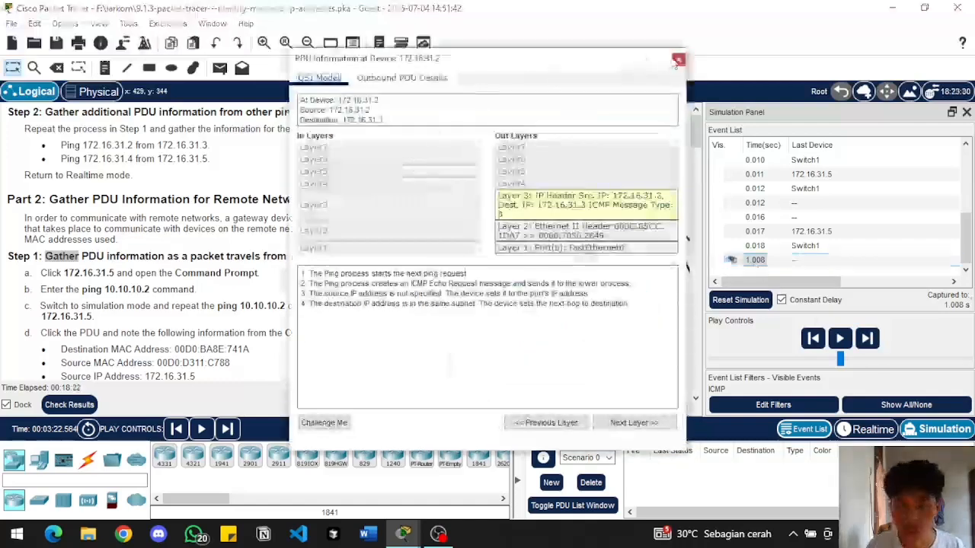
click(678, 61)
Bring back the window of PC 172.16.31.5 and close its Command Prompt and the window
click(527, 391)
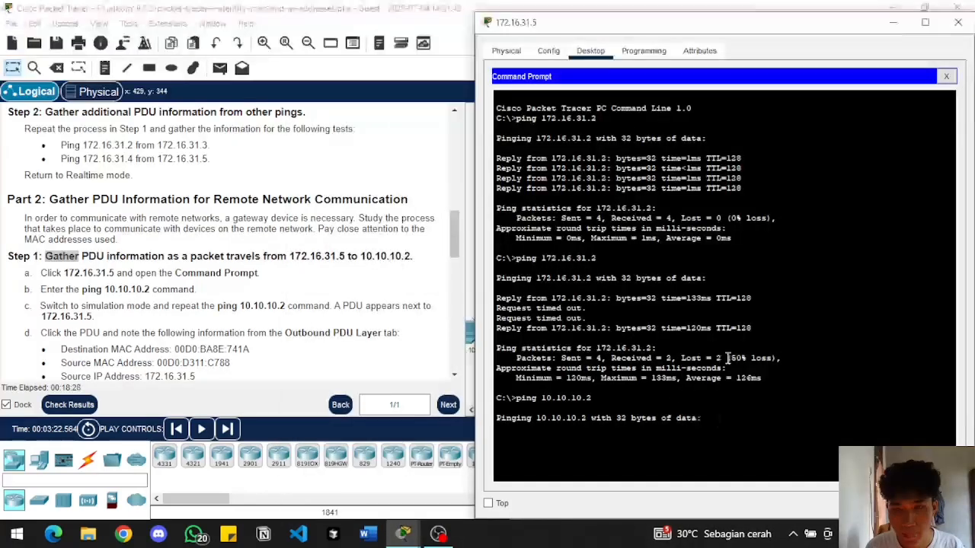
drag(655, 26, 409, 36)
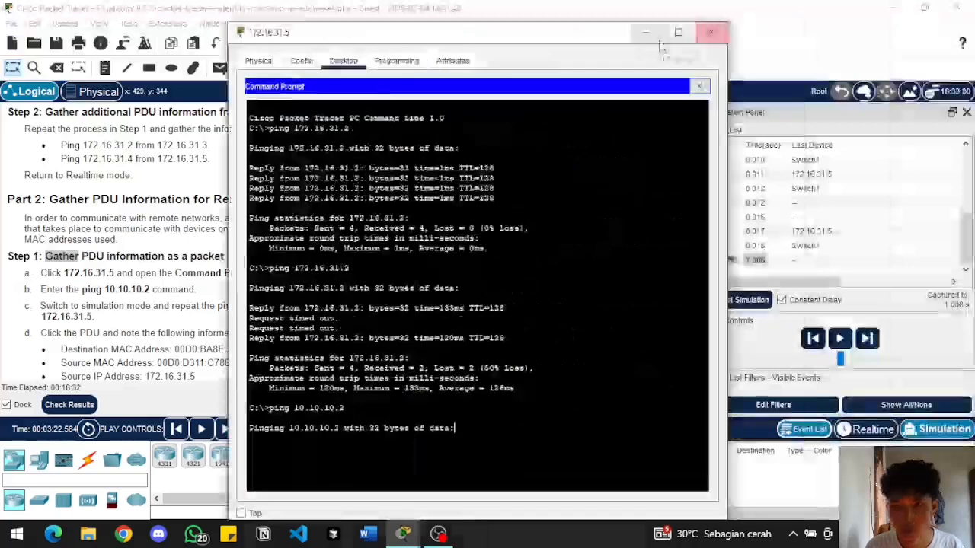
click(698, 87)
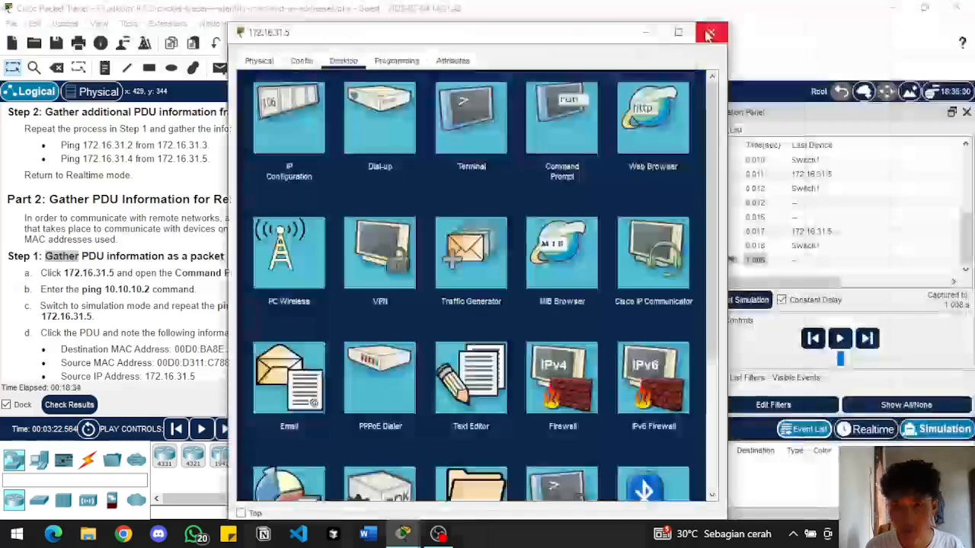
click(664, 30)
Hide the simulation event list, and clear the captured events by switching to Realtime mode and back to Simulation mode
click(967, 112)
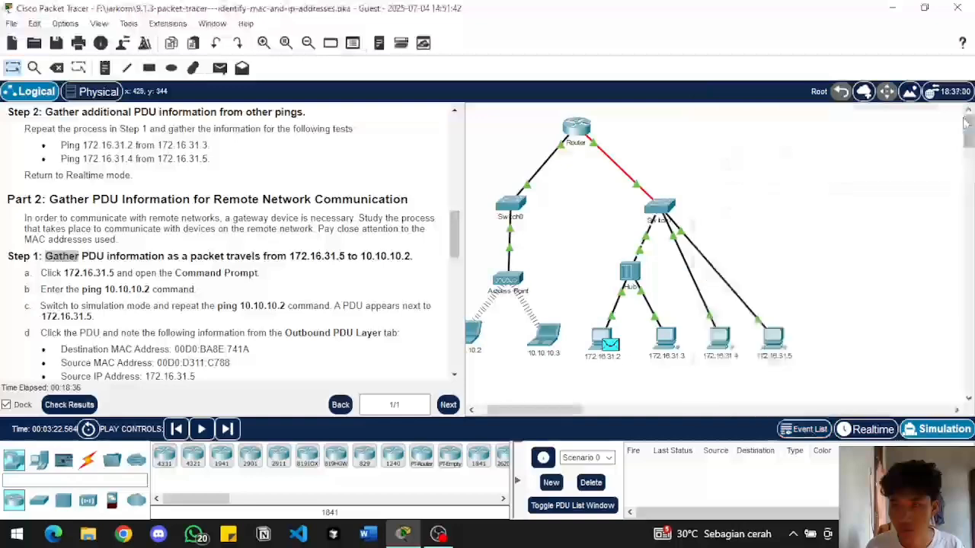
click(878, 431)
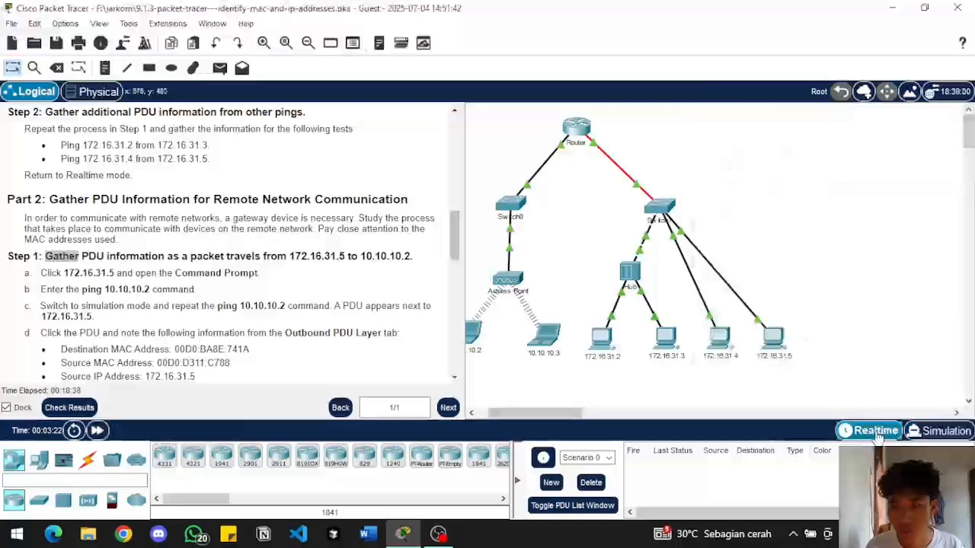
click(933, 429)
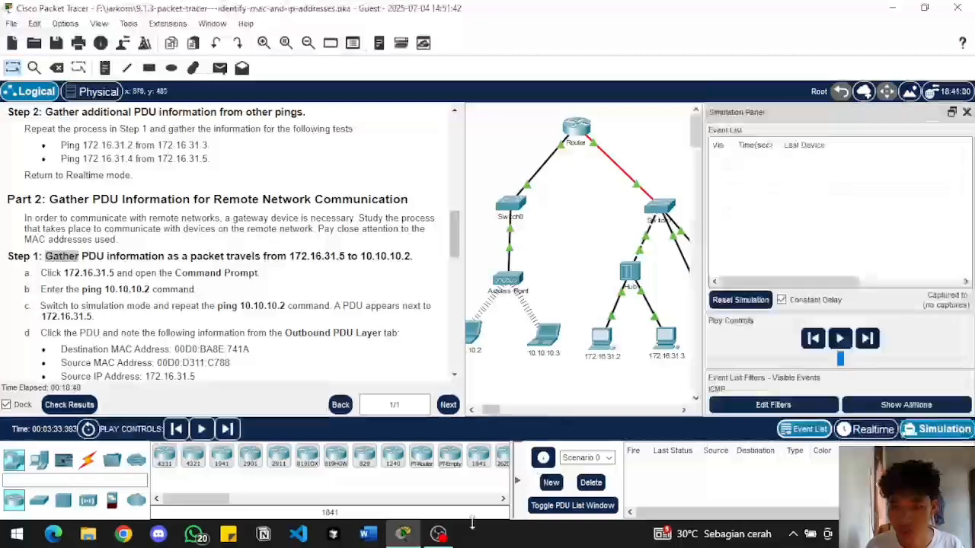
Repeat the ping to 10.10.10.2 from the Command Prompt of PC 172.16.31.5 and minimize its window
mouse_move(404, 533)
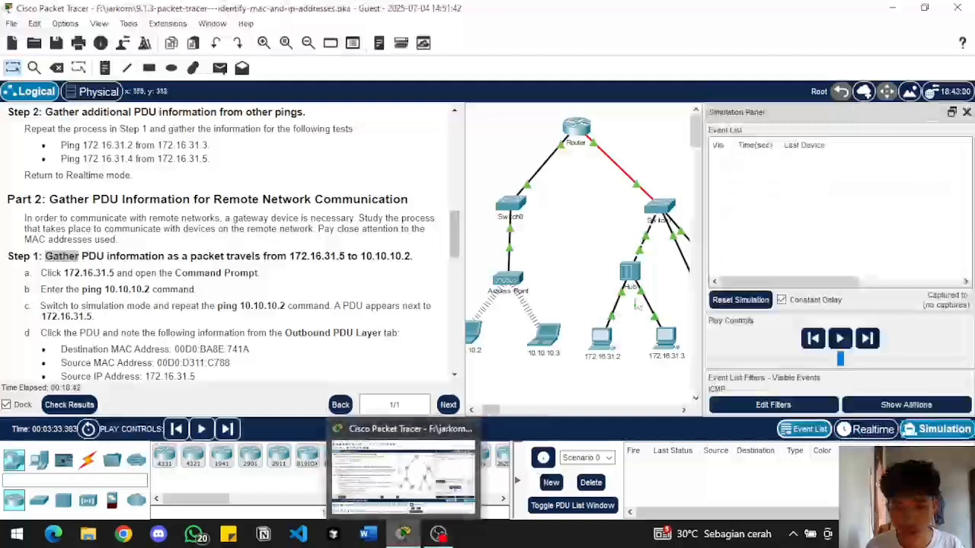
click(684, 410)
drag(684, 410, 684, 410)
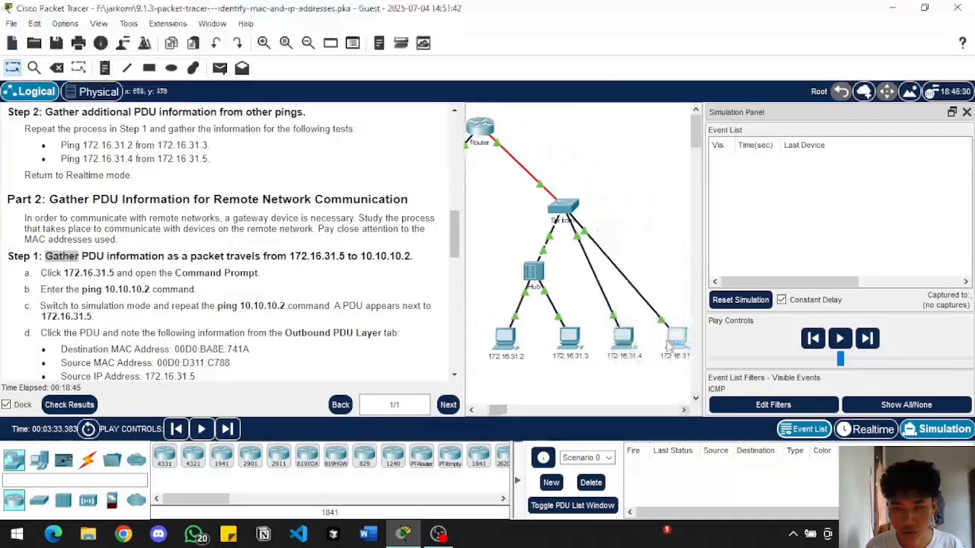
click(667, 345)
click(644, 107)
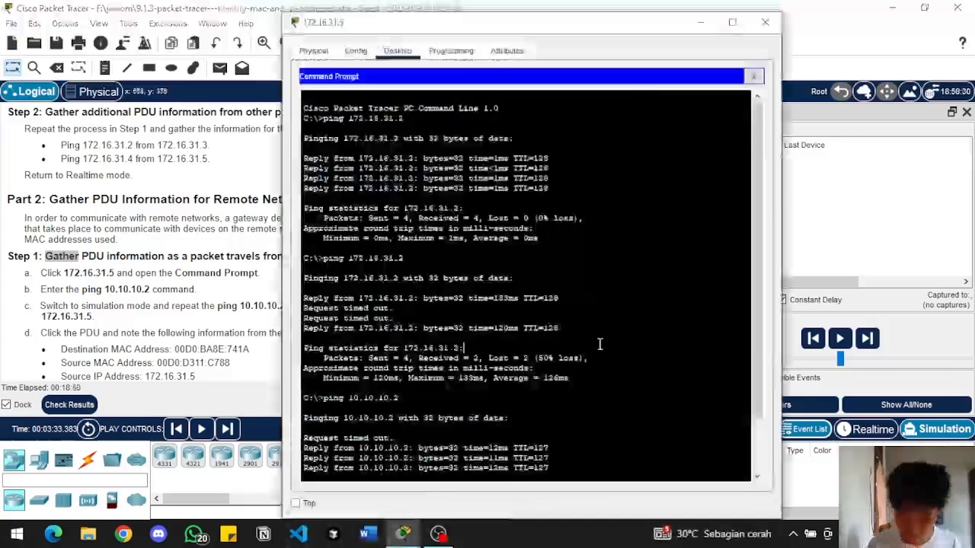
key(Up)
key(Return)
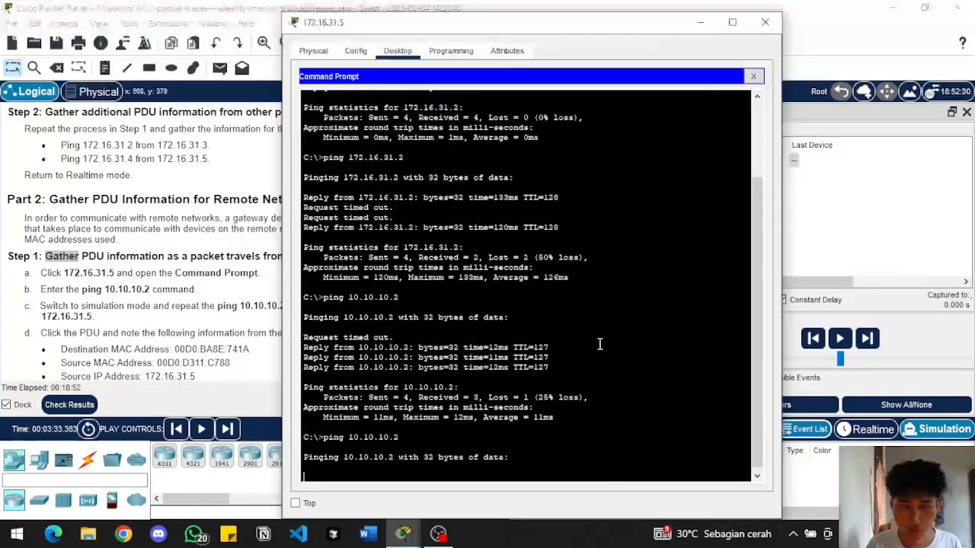
click(700, 23)
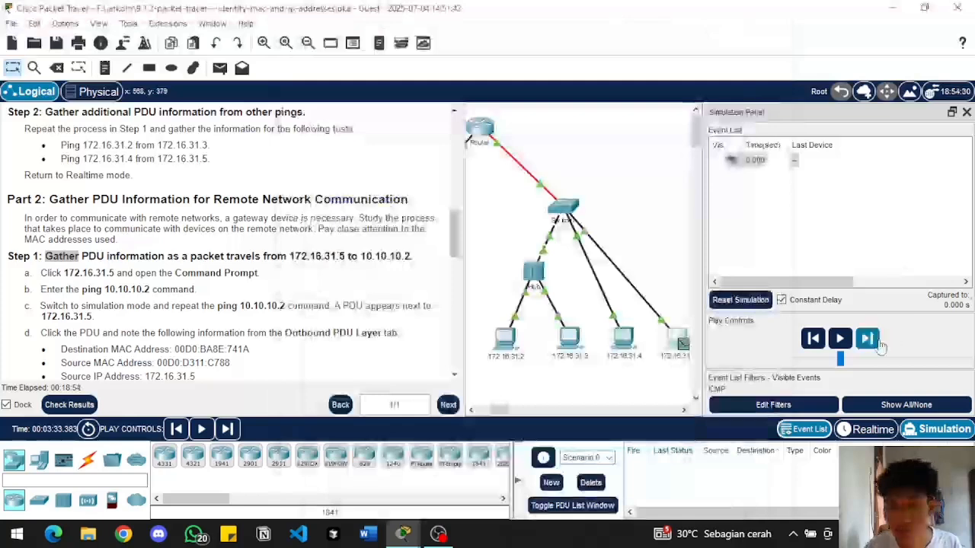
Advance the simulation event by event until the ping packet from 172.16.31.5 reaches laptop 10.10.10.2
click(876, 341)
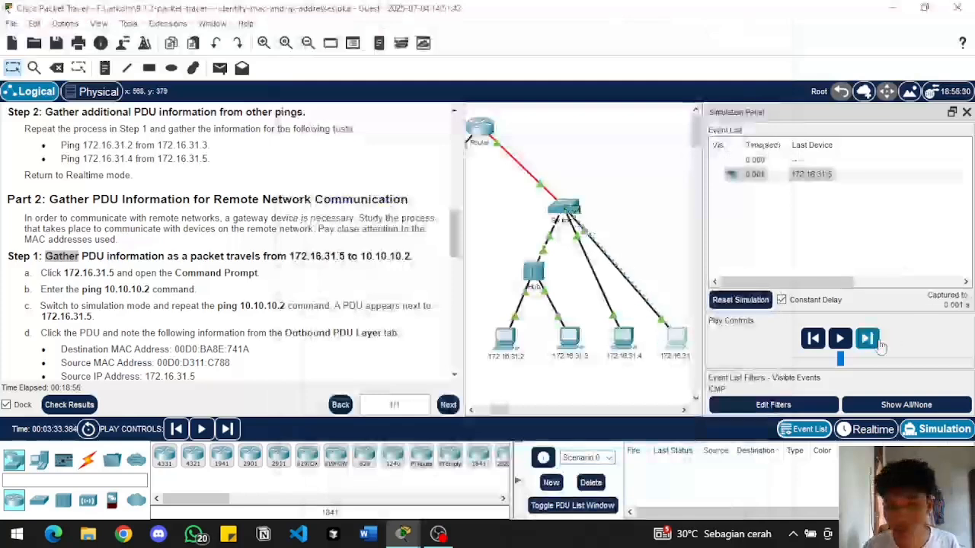
click(868, 339)
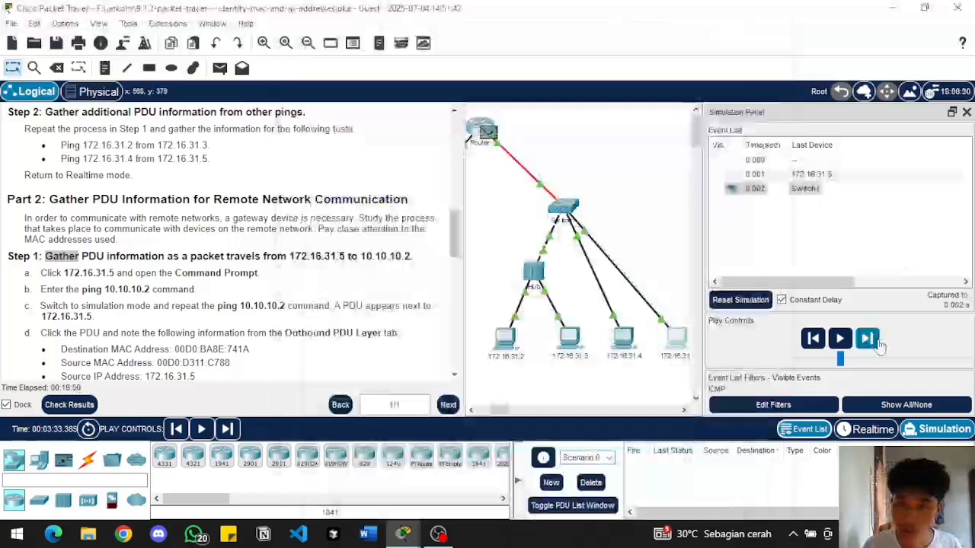
click(869, 339)
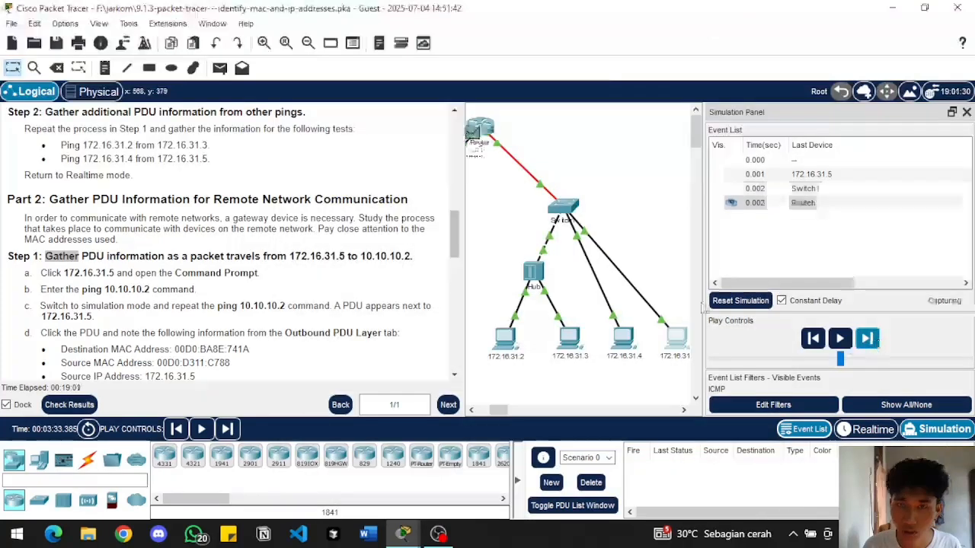
click(471, 411)
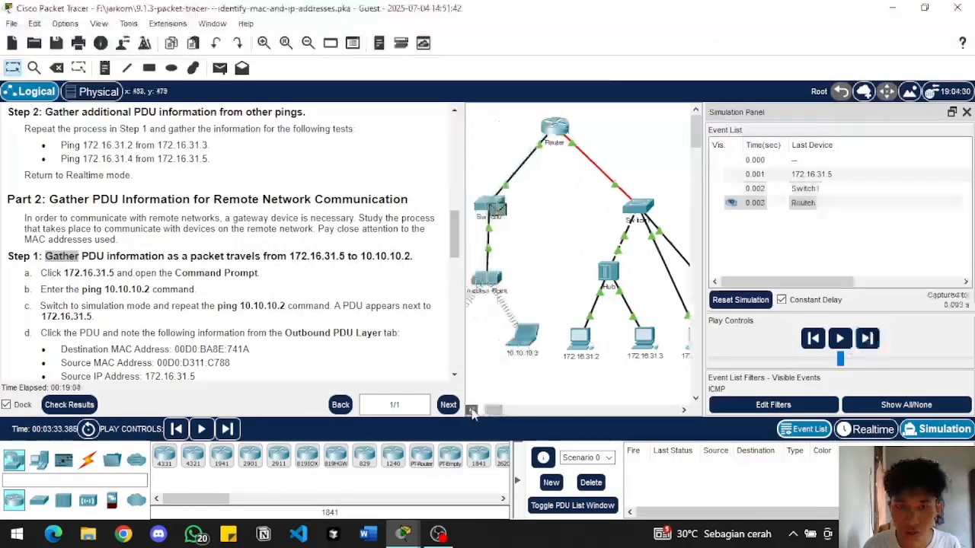
click(472, 411)
click(471, 412)
click(471, 412)
click(472, 412)
click(471, 411)
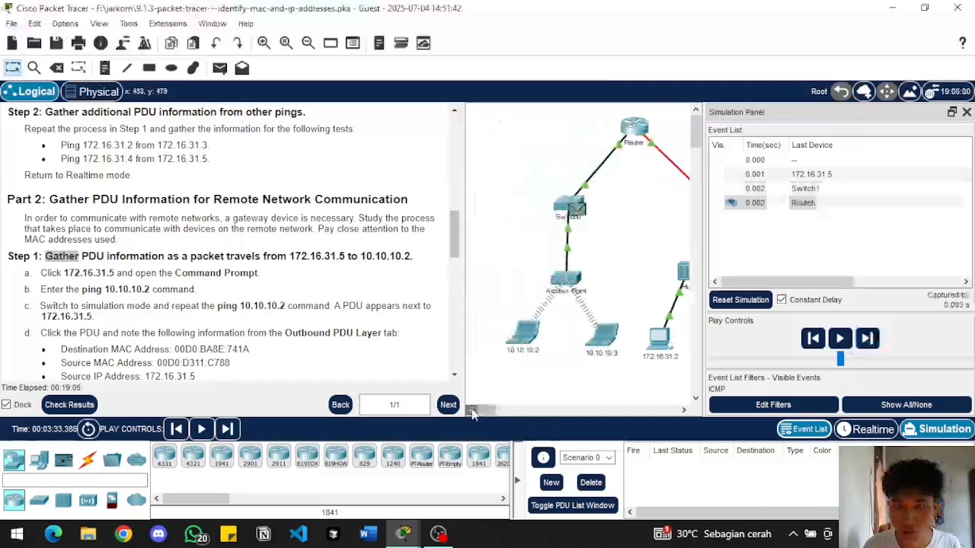
click(866, 339)
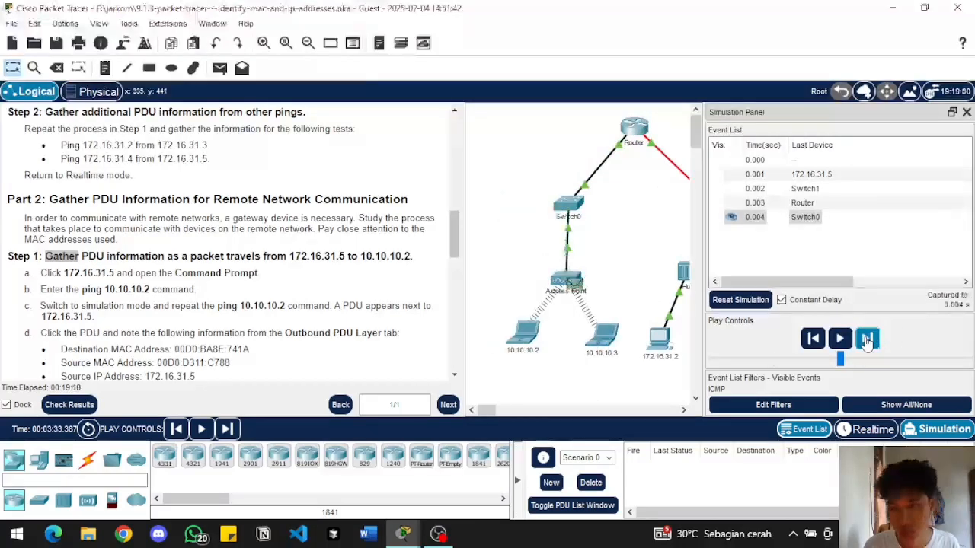
click(867, 339)
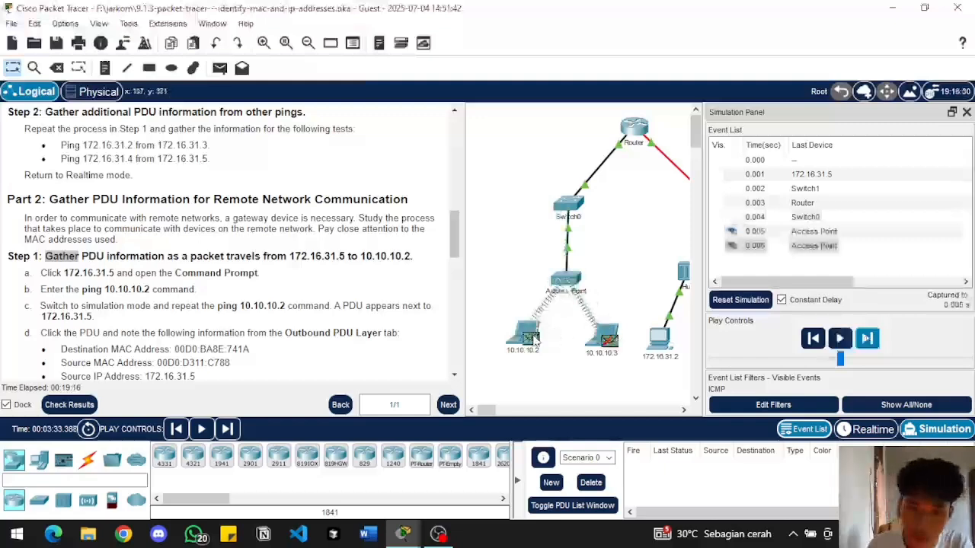
Open the PDU information of the packet at 10.10.10.2 and examine its outbound Layer 3 header
click(755, 246)
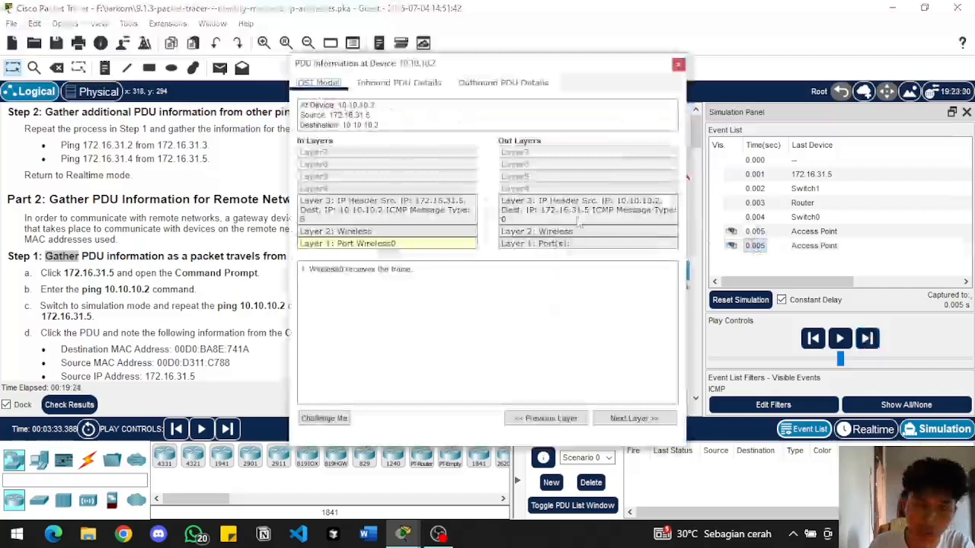
click(531, 223)
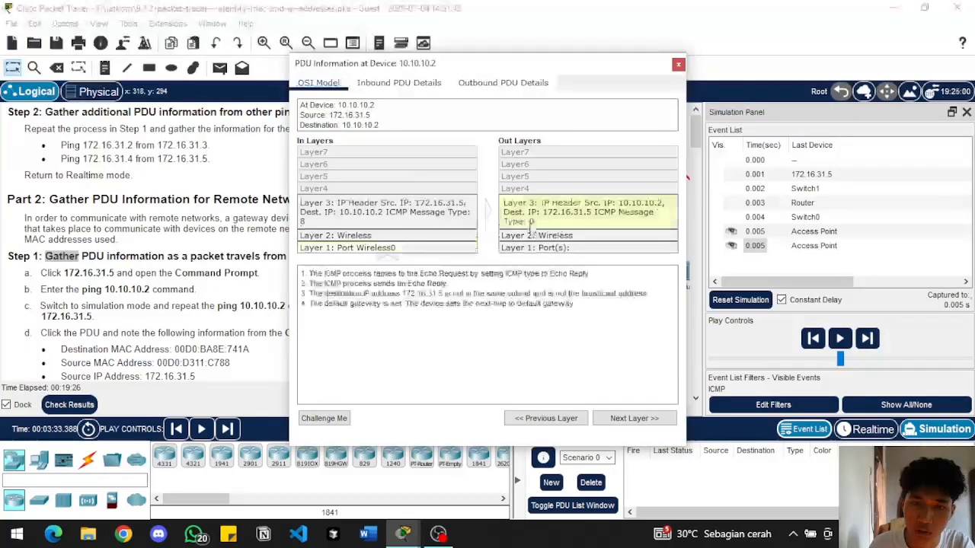
Examine the outbound Layer 2 and the inbound PDU details of the packet at 10.10.10.2, and close its PDU information
click(533, 236)
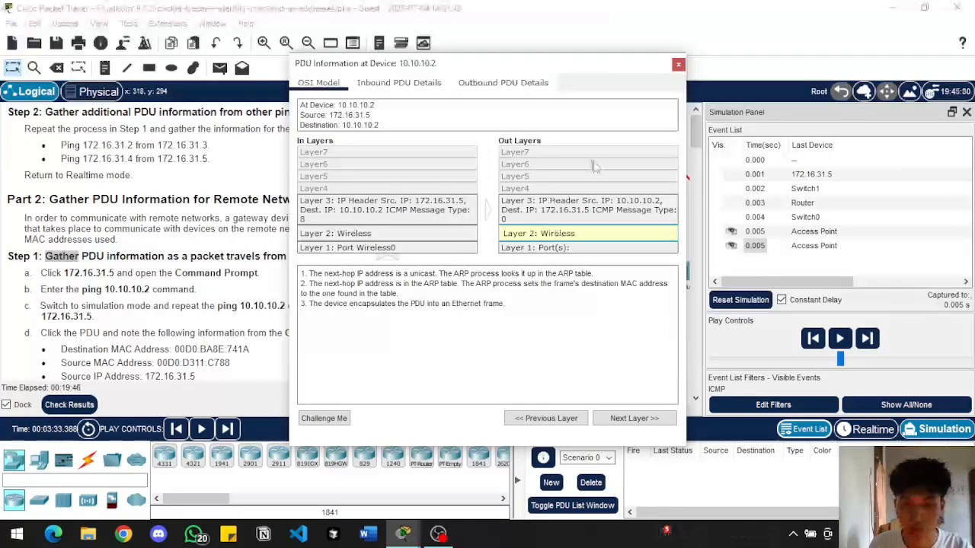
click(446, 87)
scroll(488, 204, down, 3)
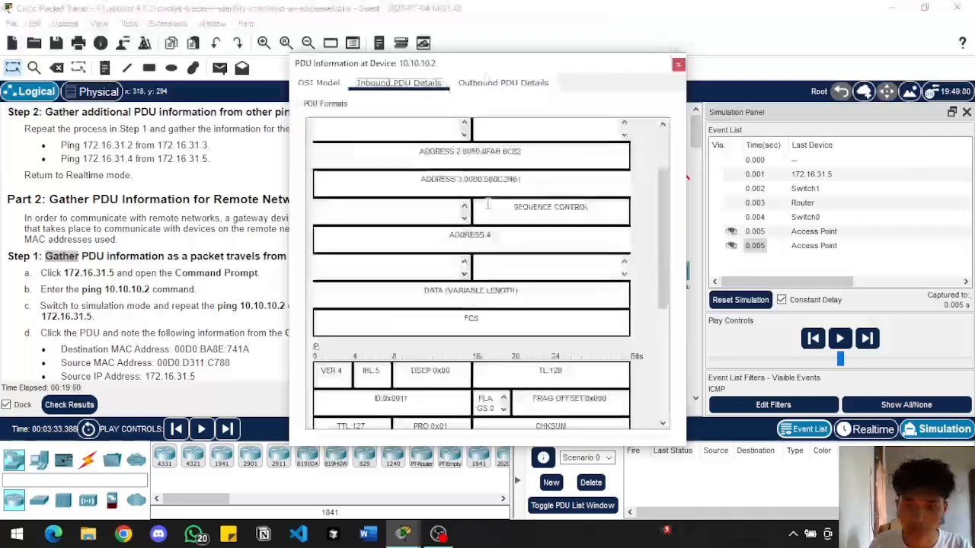
scroll(487, 205, up, 3)
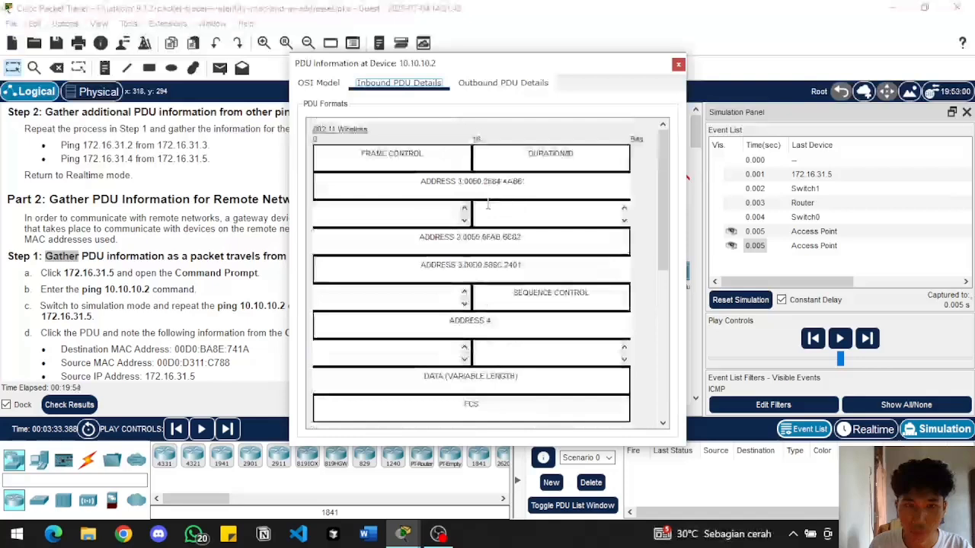
scroll(488, 204, down, 6)
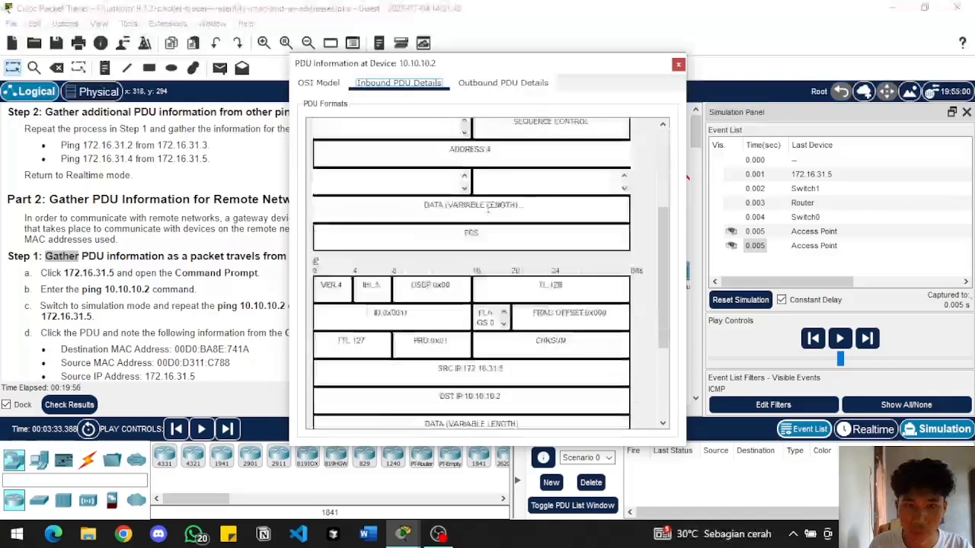
click(678, 64)
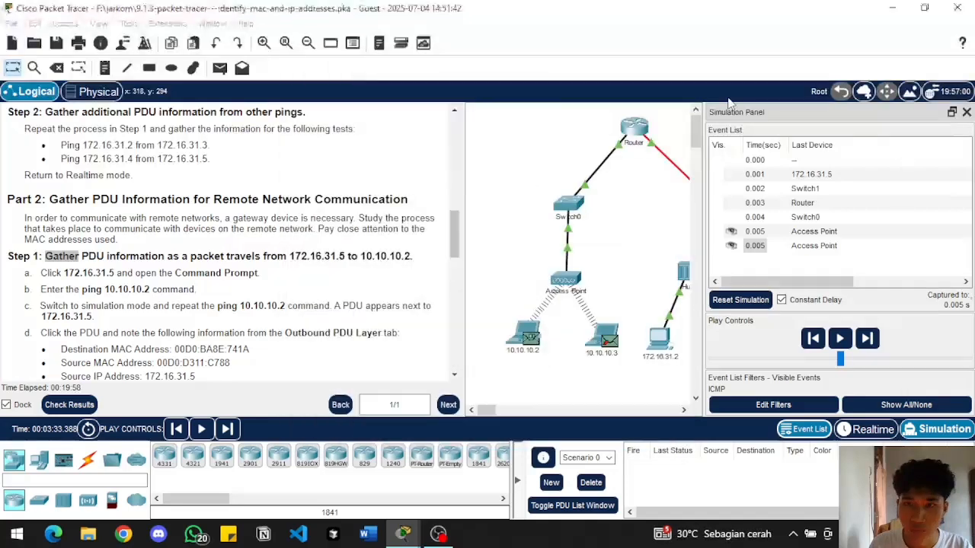
Advance the simulation until the reply has returned to 172.16.31.5 and the next ping request has passed Switch1
click(868, 340)
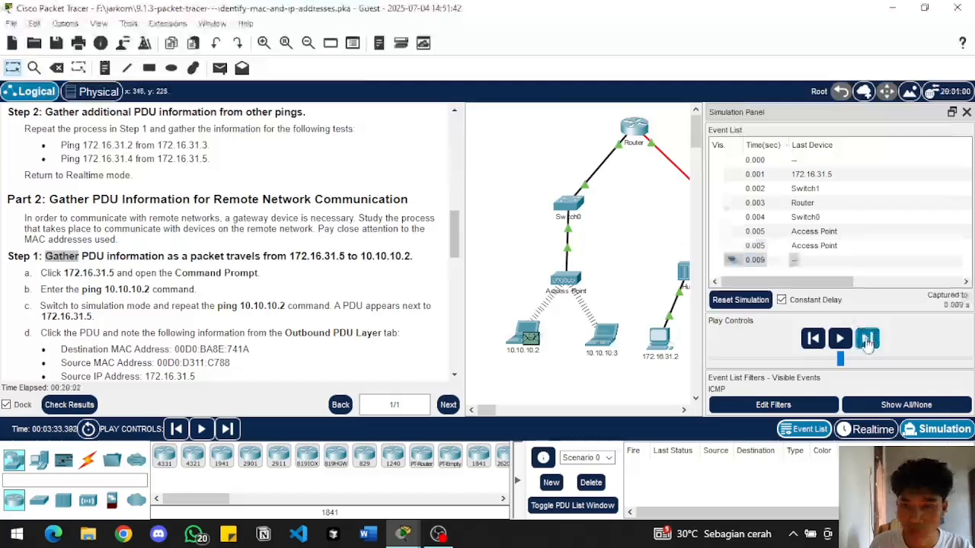
click(868, 339)
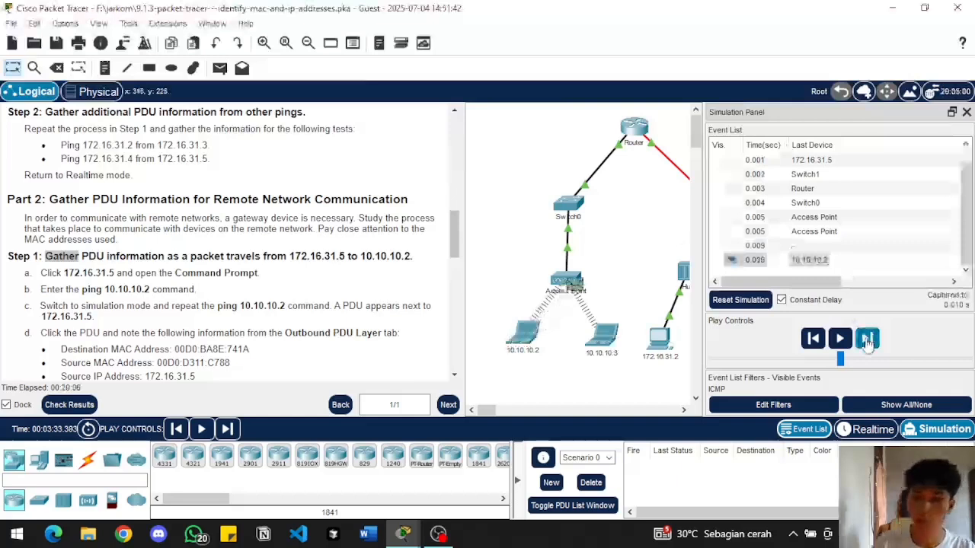
click(867, 339)
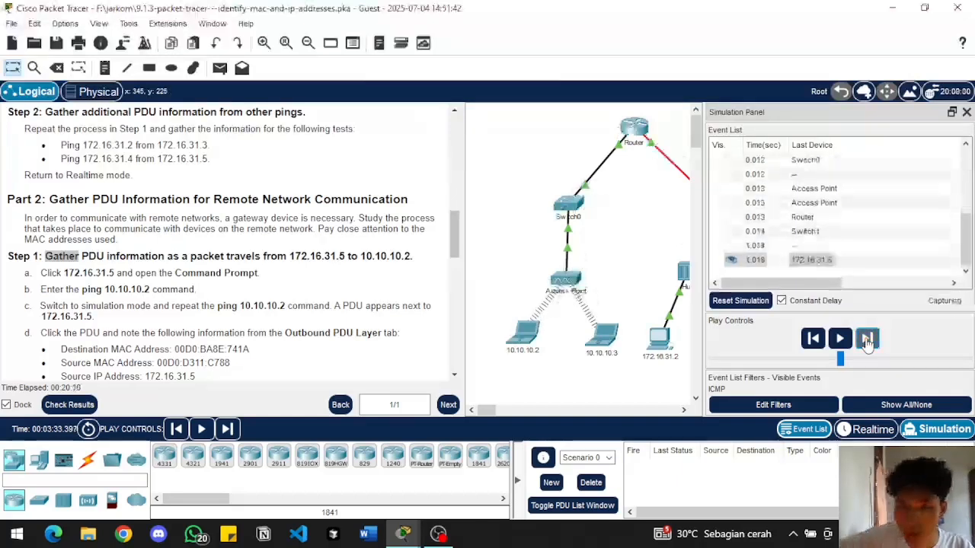
Check the PDU information of the 1.015 s event at Switch1, and look through the Part 2 instructions and the captured event list
click(807, 247)
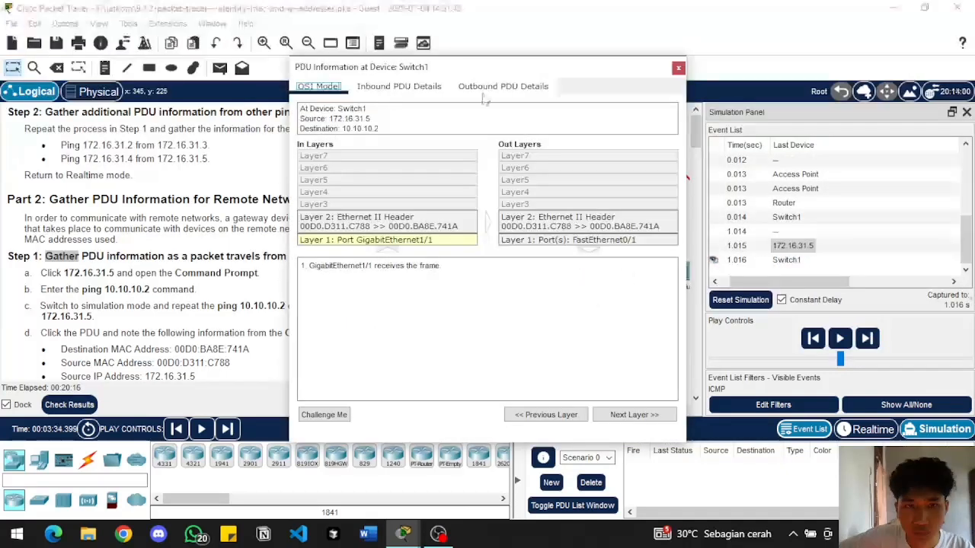
click(678, 70)
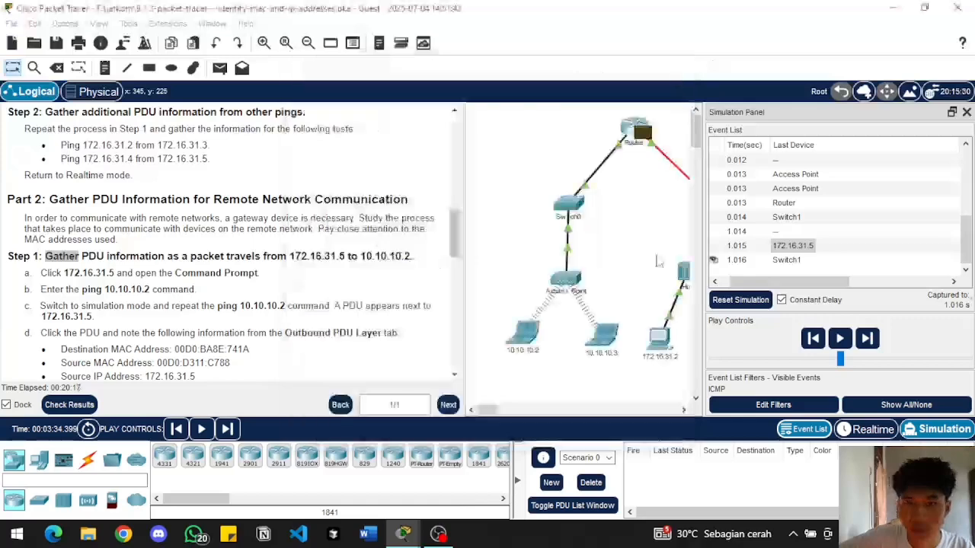
scroll(144, 324, down, 2)
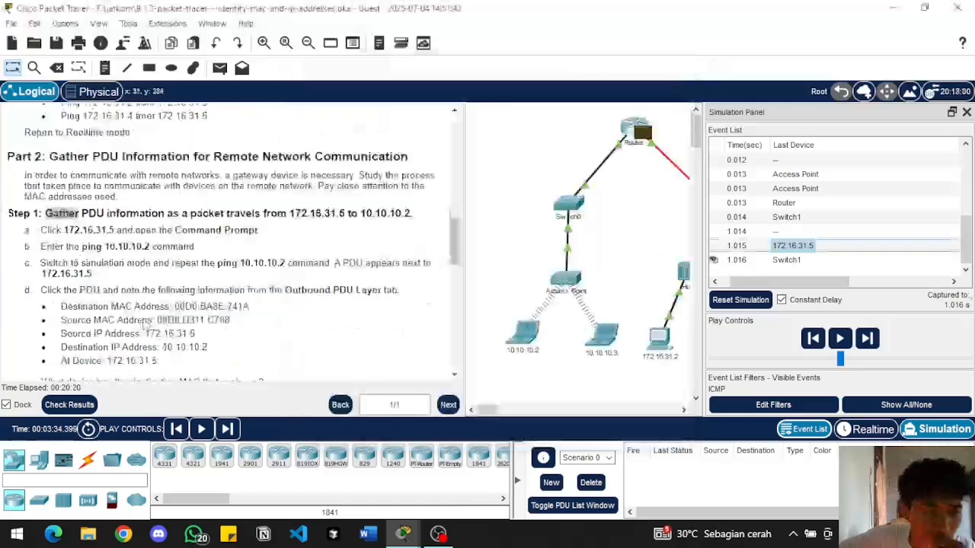
scroll(144, 323, up, 1)
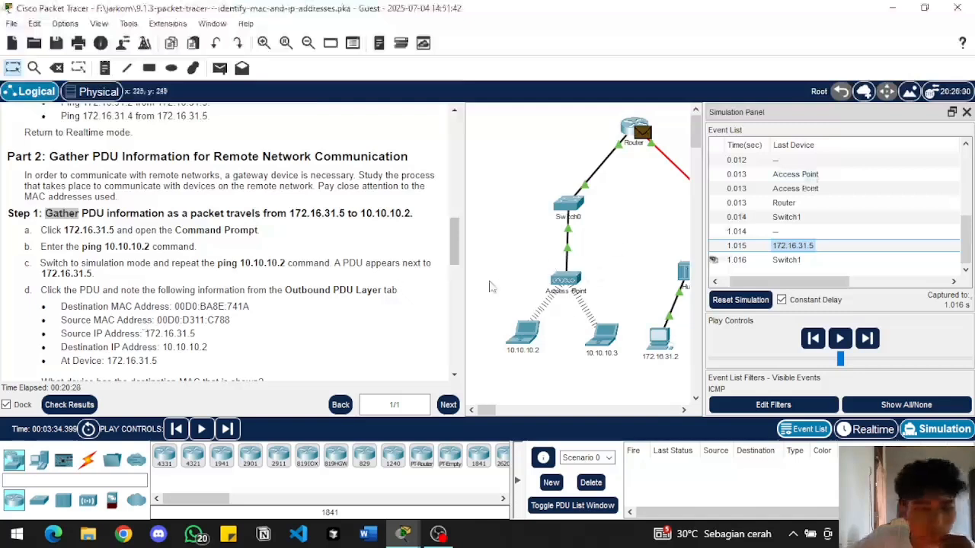
scroll(731, 231, up, 3)
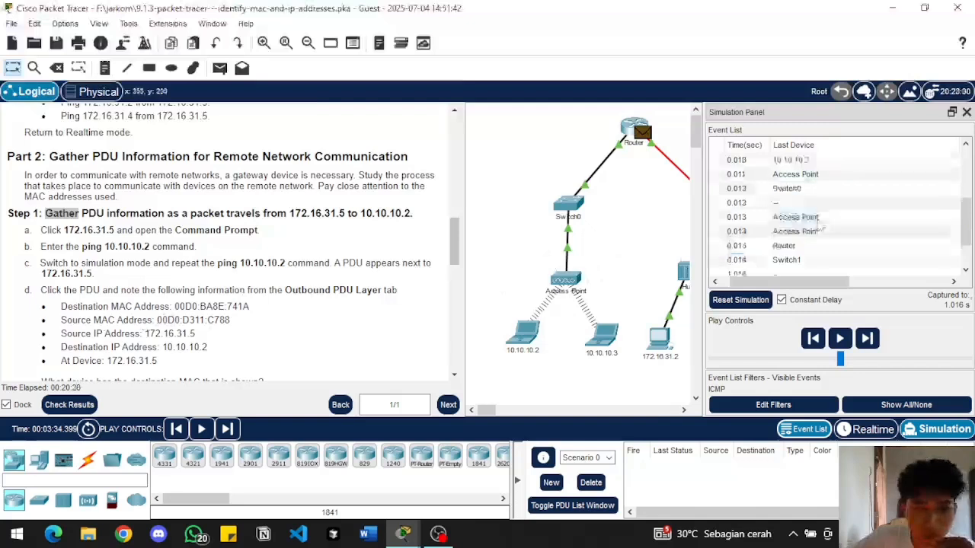
scroll(781, 229, down, 1)
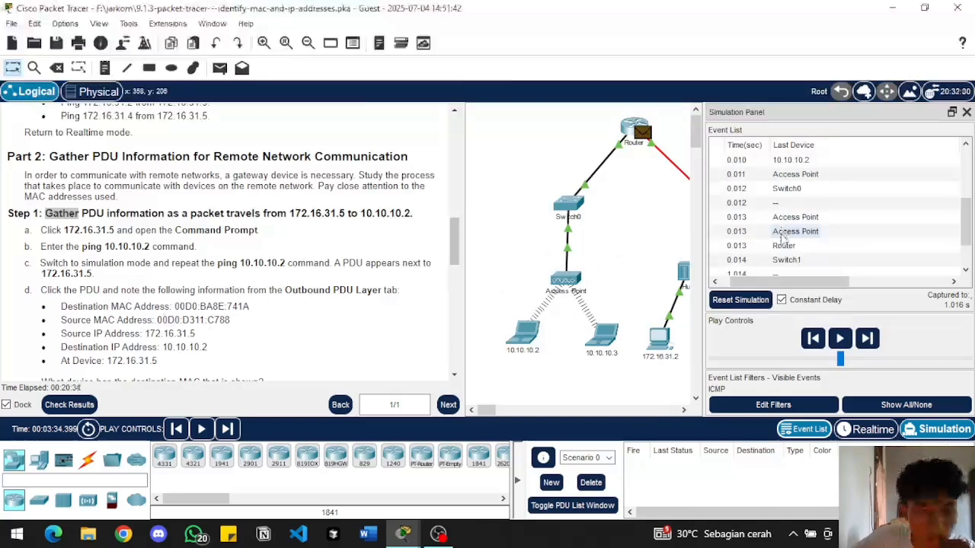
scroll(783, 238, down, 1)
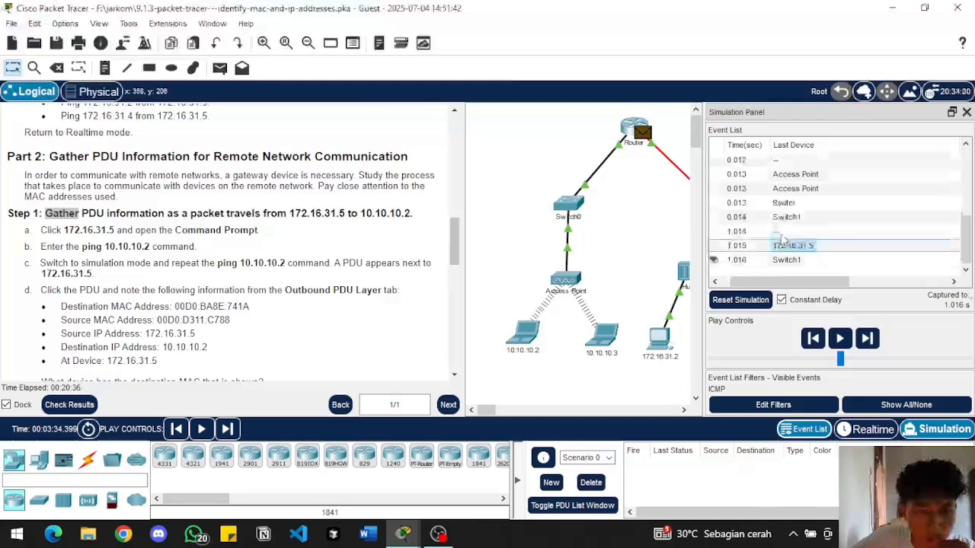
scroll(786, 240, up, 1)
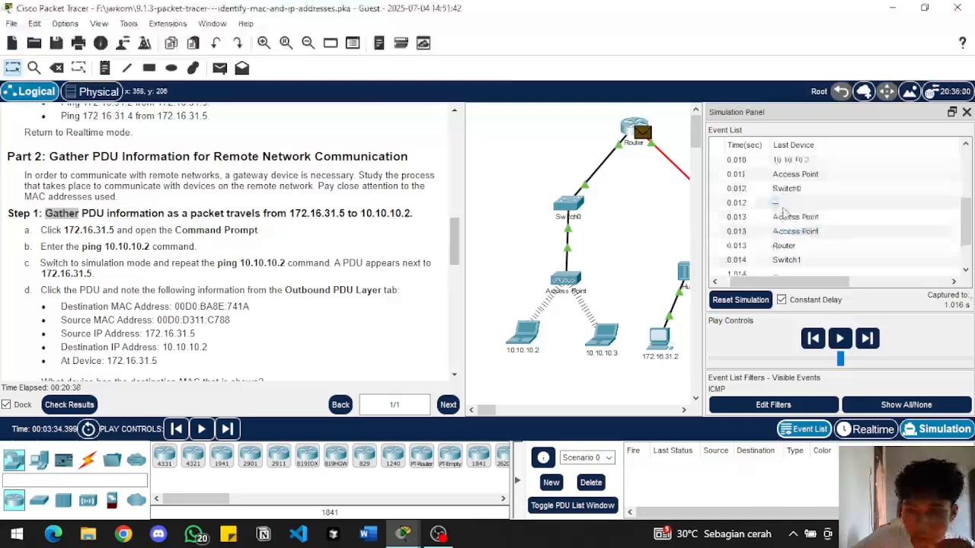
scroll(792, 252, down, 1)
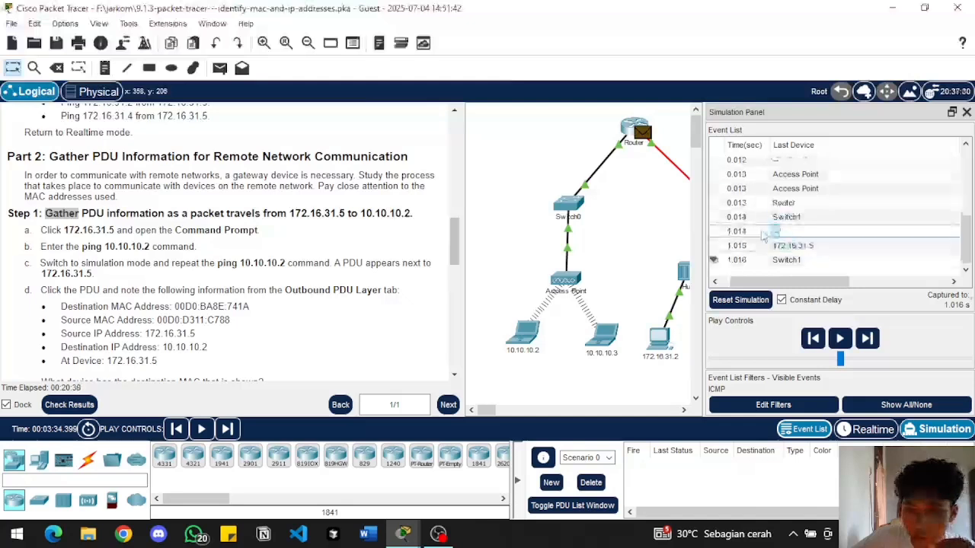
Examine the outbound PDU details of the 1.014 s event and the inbound PDU details of the 0.014 s event at 172.16.31.5
click(744, 232)
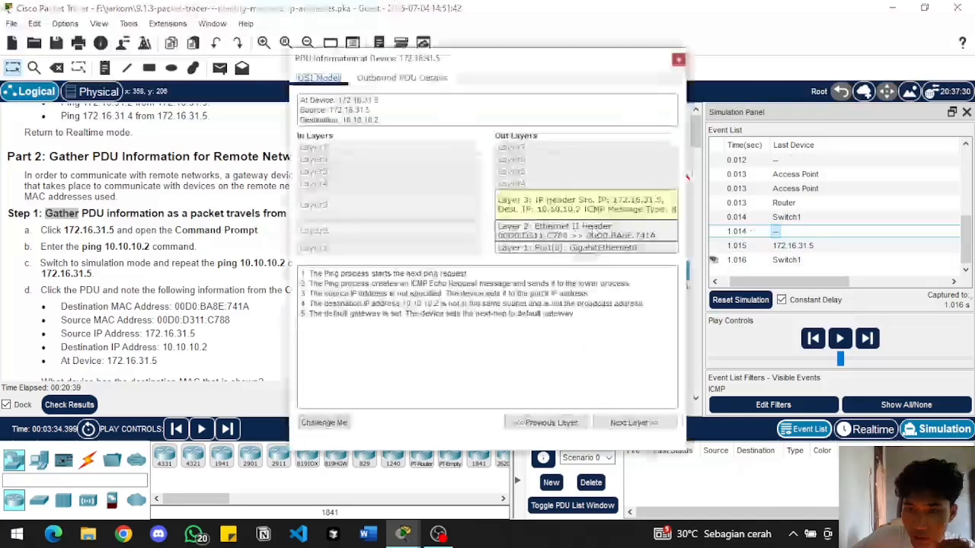
click(378, 78)
drag(376, 70, 533, 110)
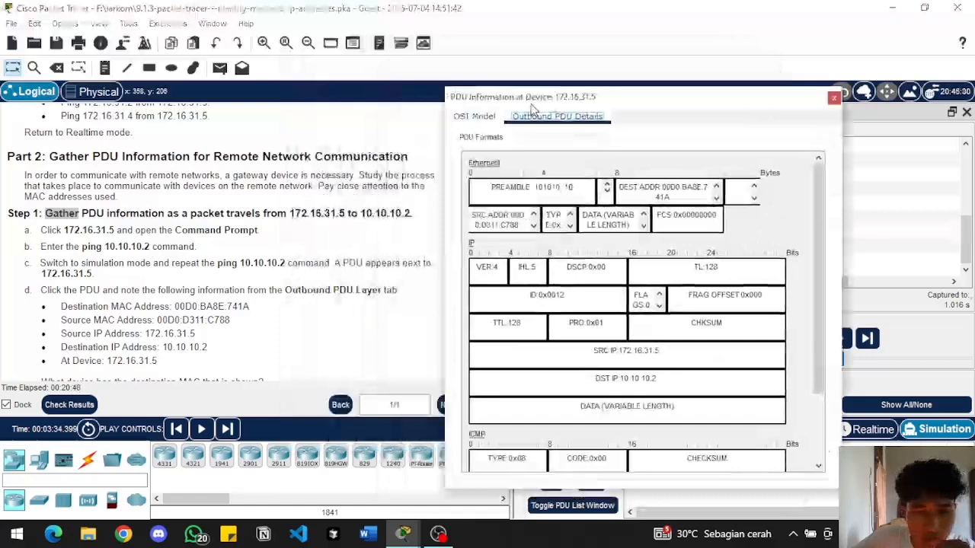
scroll(562, 299, down, 3)
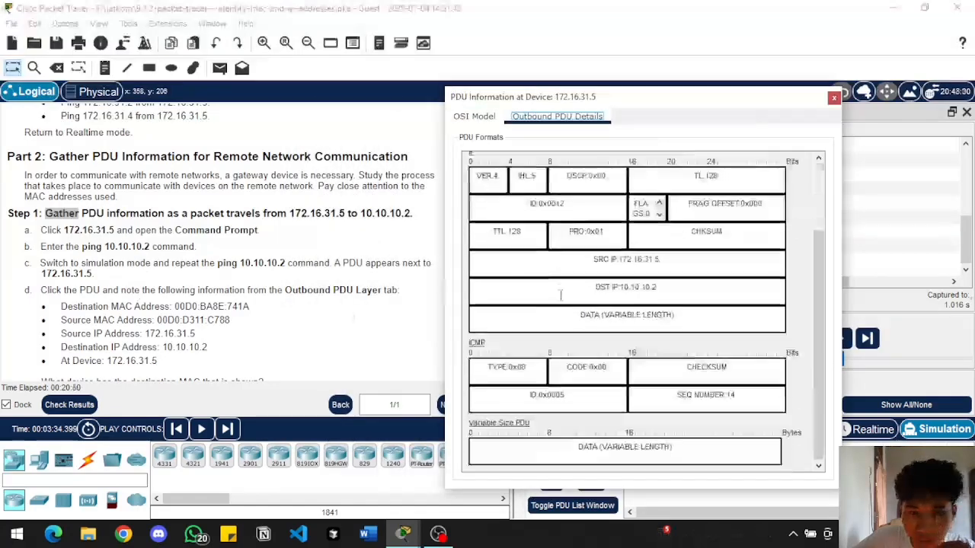
scroll(561, 296, up, 3)
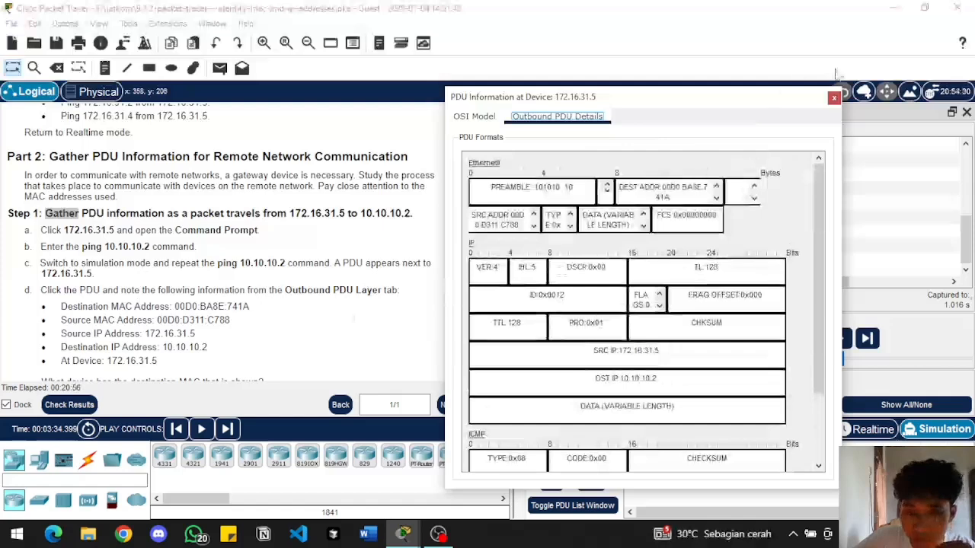
click(834, 98)
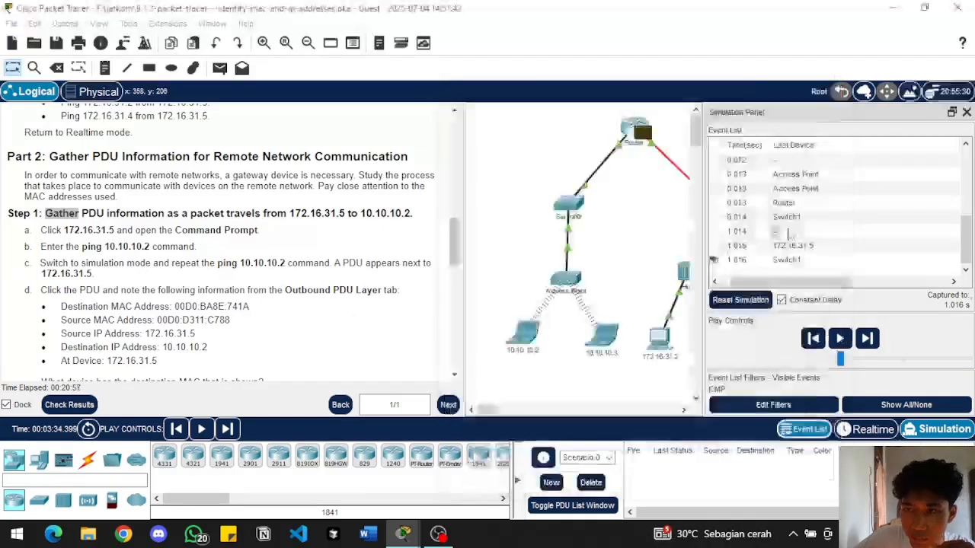
click(792, 217)
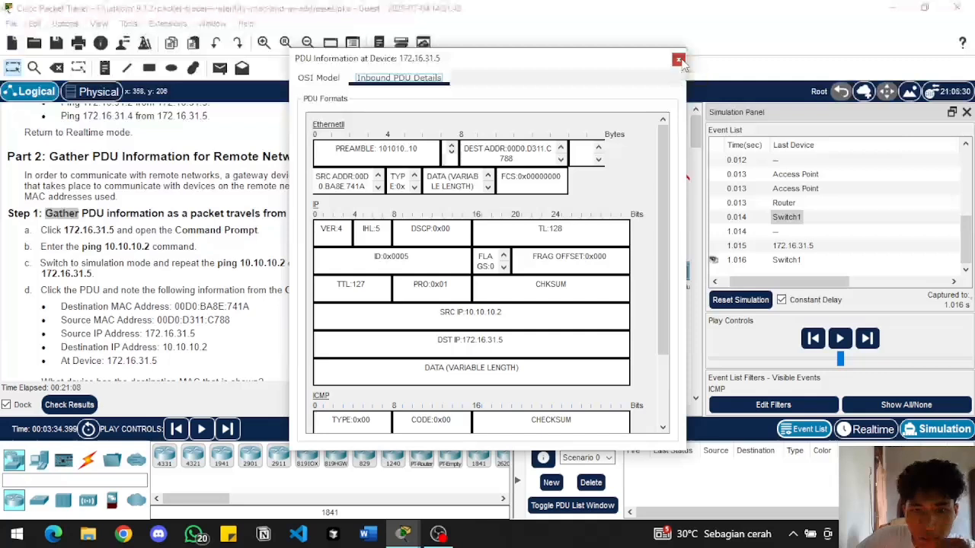
click(678, 59)
Check the PDU information of the first ping request at Switch0 and of its 0.005 s event at 10.10.10.2
scroll(851, 204, up, 1)
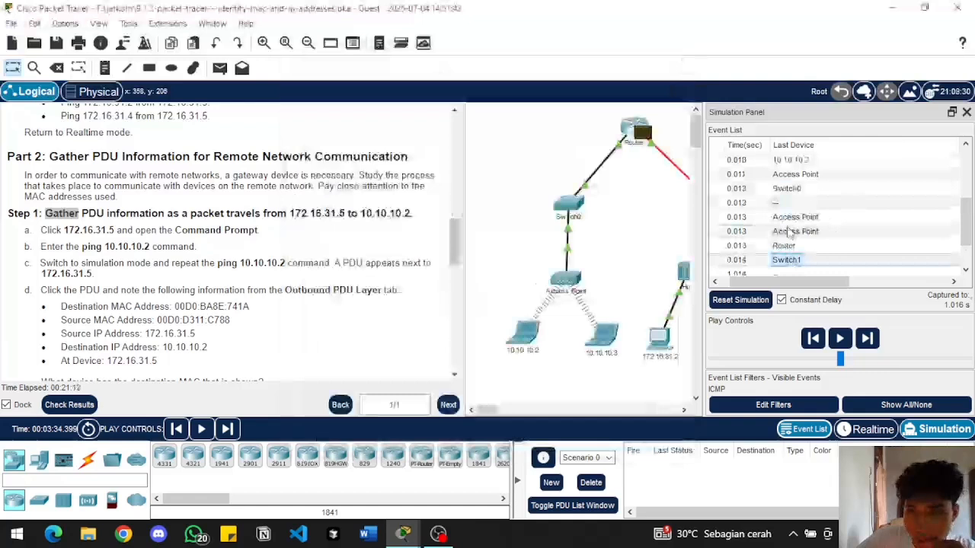
scroll(788, 239, up, 3)
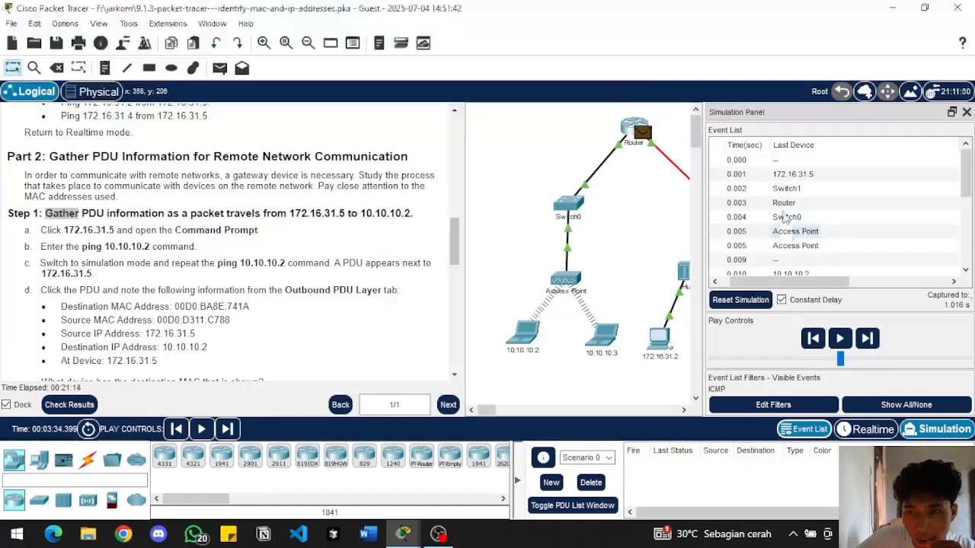
click(783, 205)
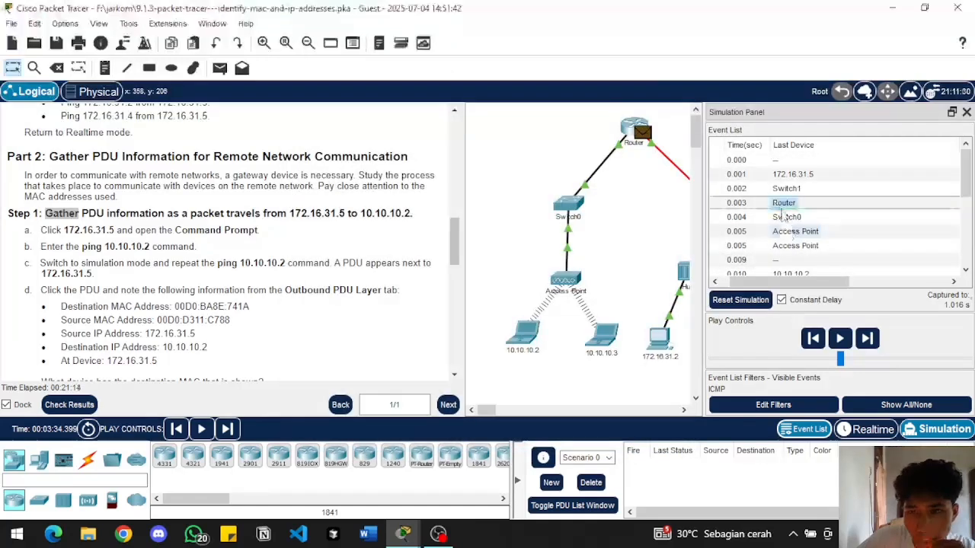
click(782, 217)
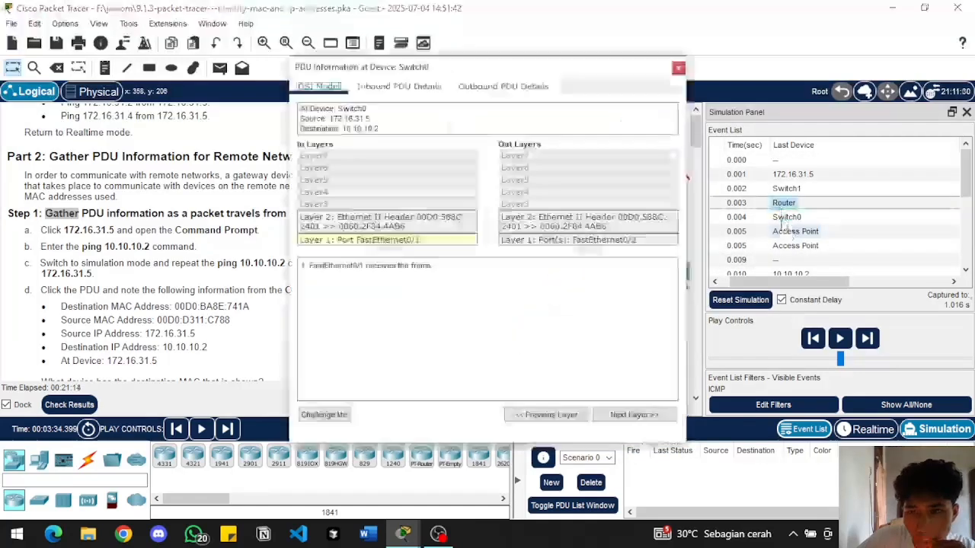
click(679, 68)
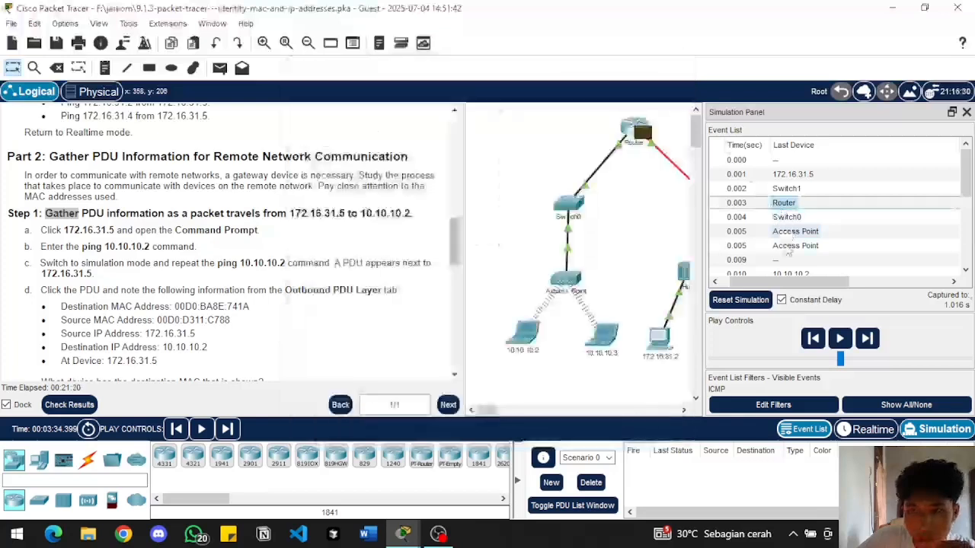
click(789, 248)
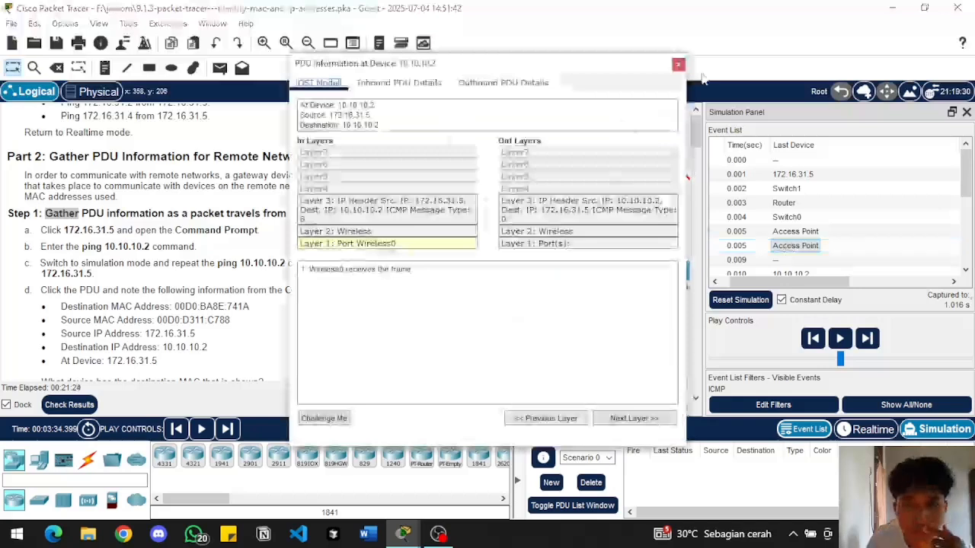
click(678, 64)
Open the outbound PDU details of the 0.009 s event at 10.10.10.2 and examine the Address 2 and Address 3 fields of its 802.11 frame
click(745, 261)
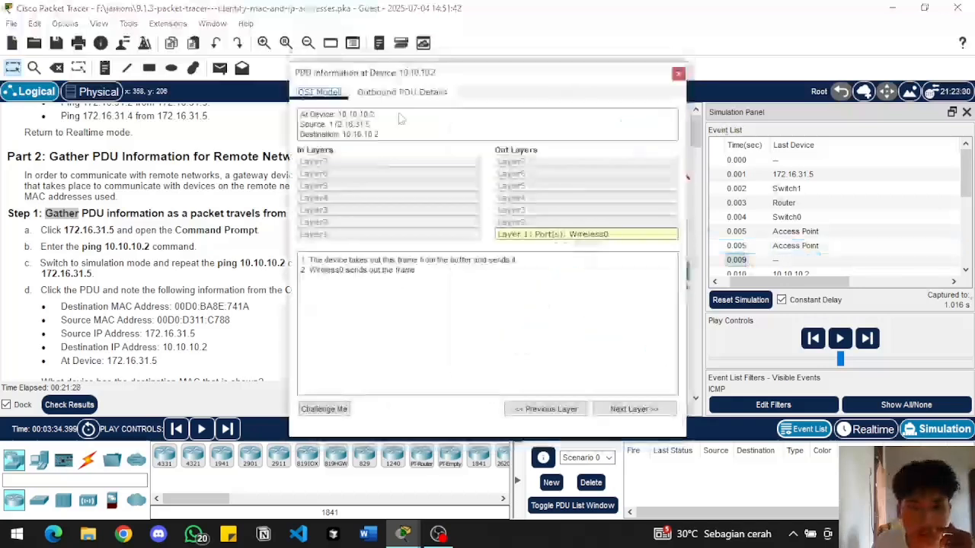
click(403, 93)
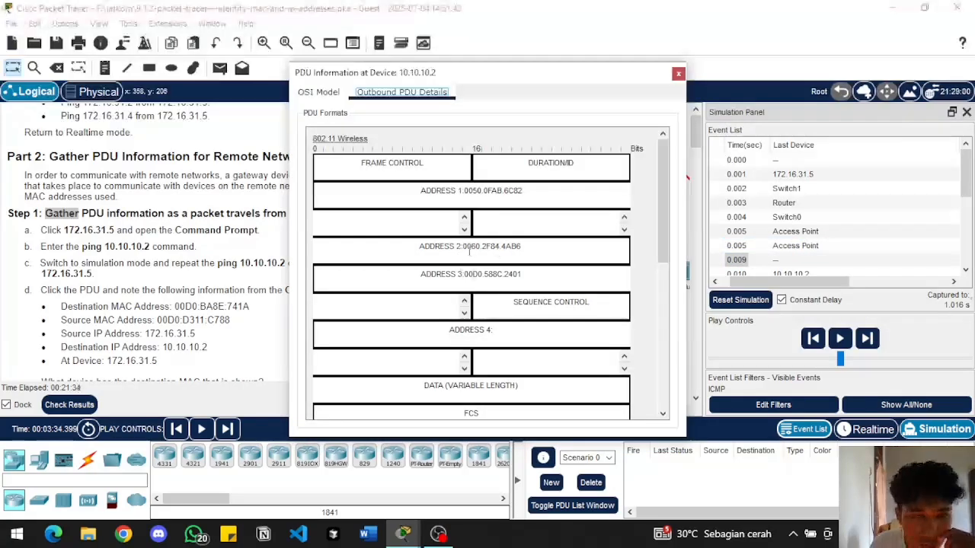
drag(469, 251, 530, 252)
click(530, 250)
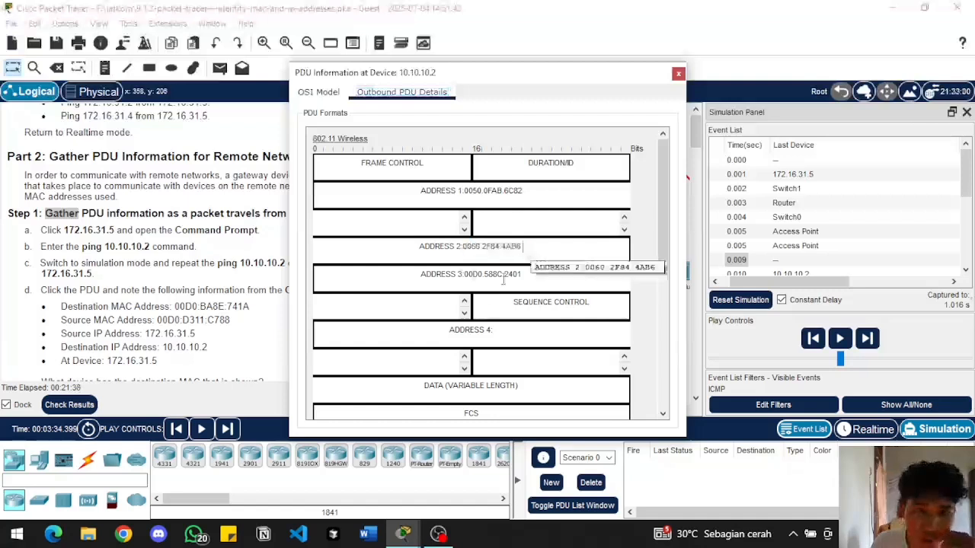
drag(466, 279, 529, 278)
click(530, 279)
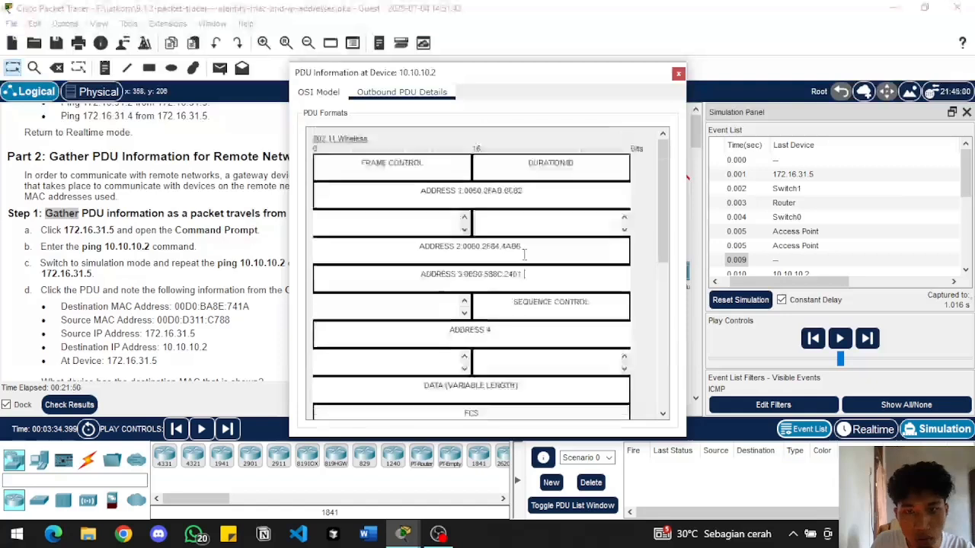
scroll(485, 262, down, 1)
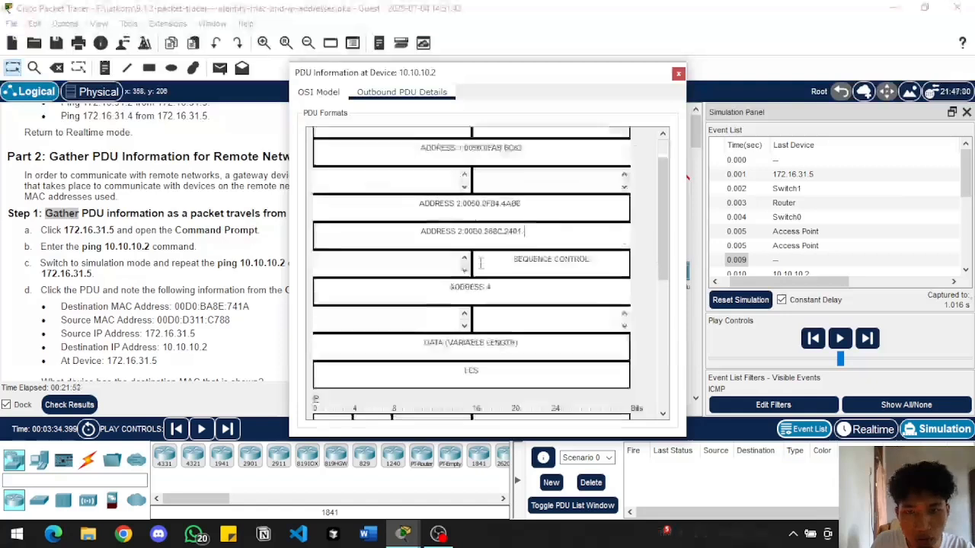
scroll(486, 262, up, 1)
scroll(454, 174, down, 1)
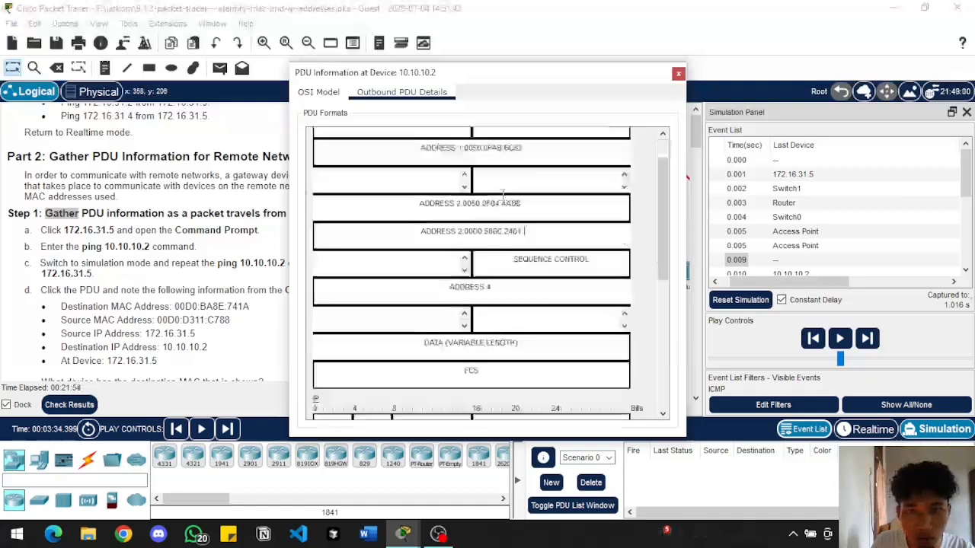
Examine the 802.11 address fields and the IP header of the 0.009 s event's outbound PDU at 10.10.10.2, and close its PDU information
scroll(453, 174, up, 1)
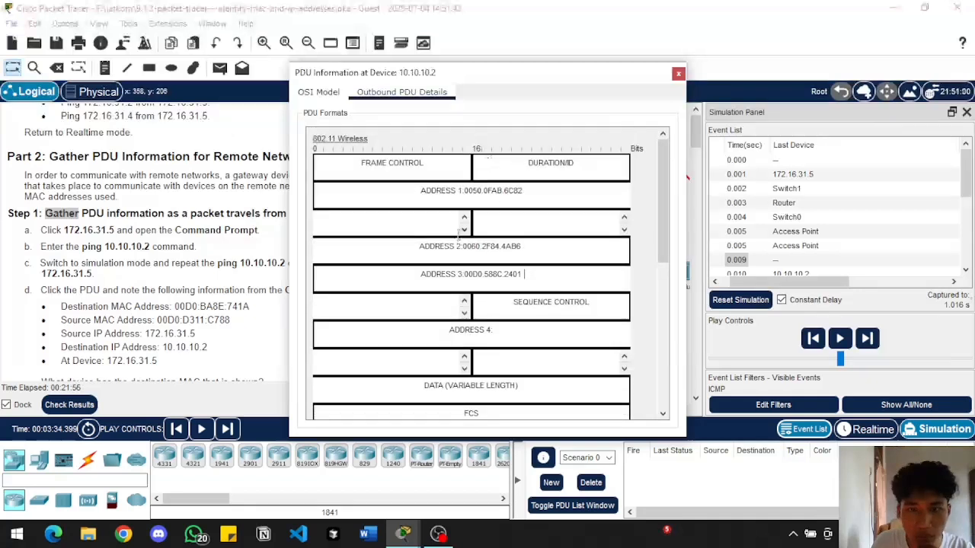
scroll(463, 269, down, 1)
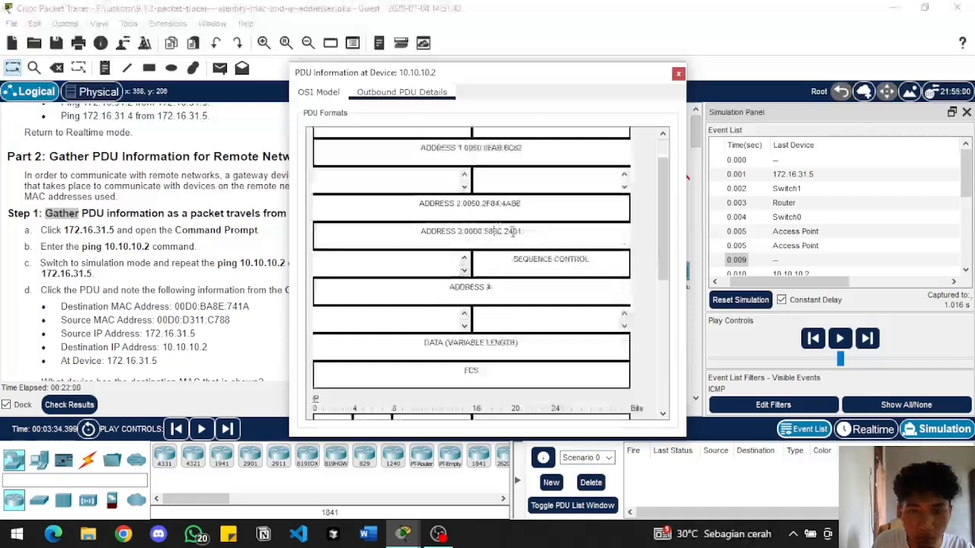
scroll(512, 231, down, 4)
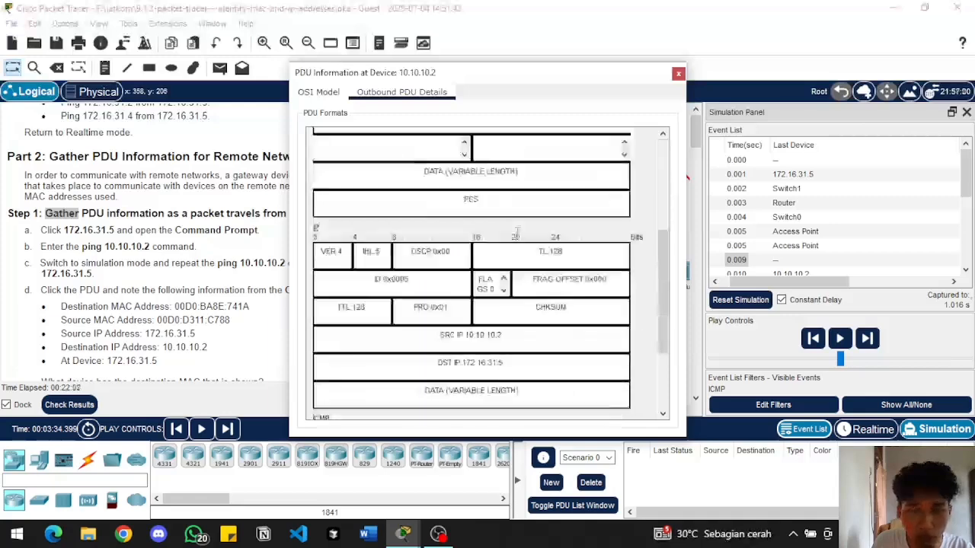
scroll(516, 232, down, 3)
scroll(446, 297, up, 2)
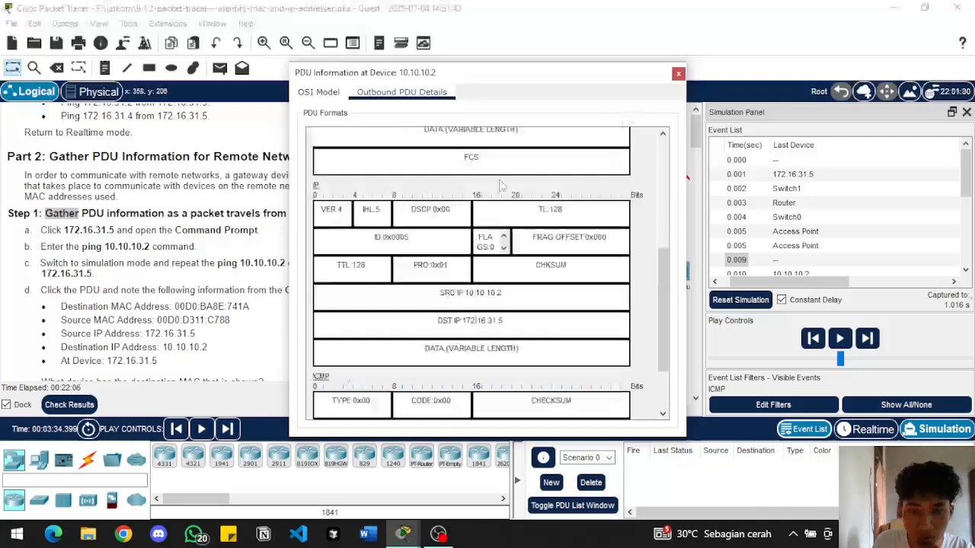
scroll(497, 189, up, 4)
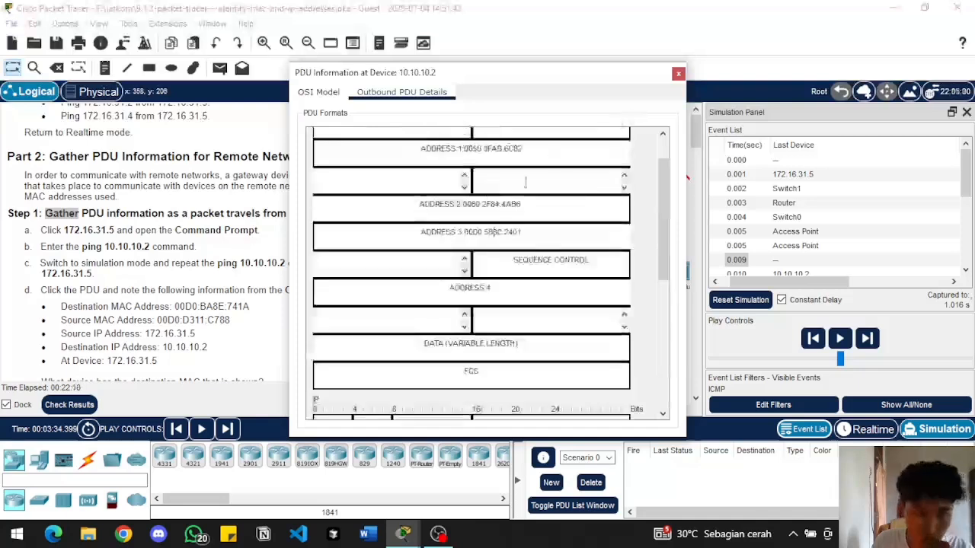
scroll(518, 229, down, 5)
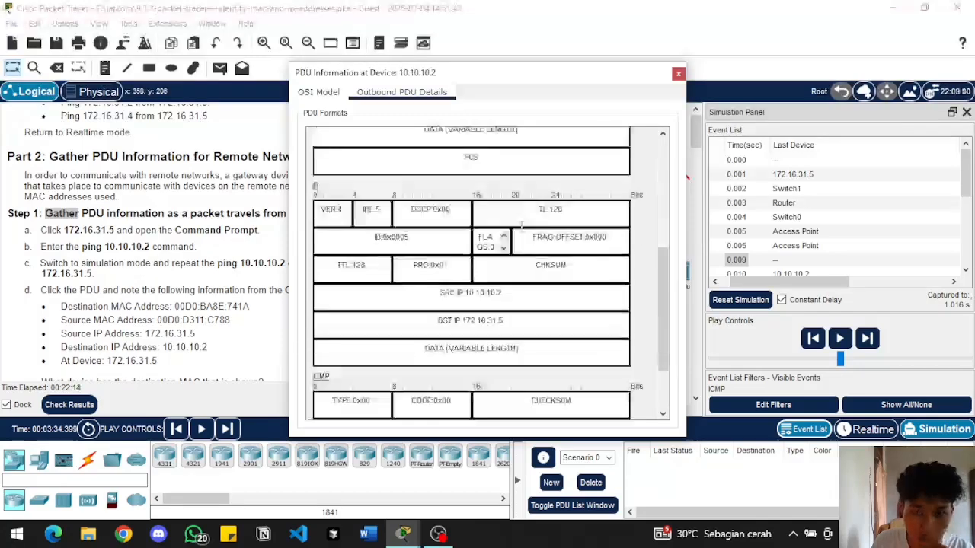
scroll(521, 226, up, 3)
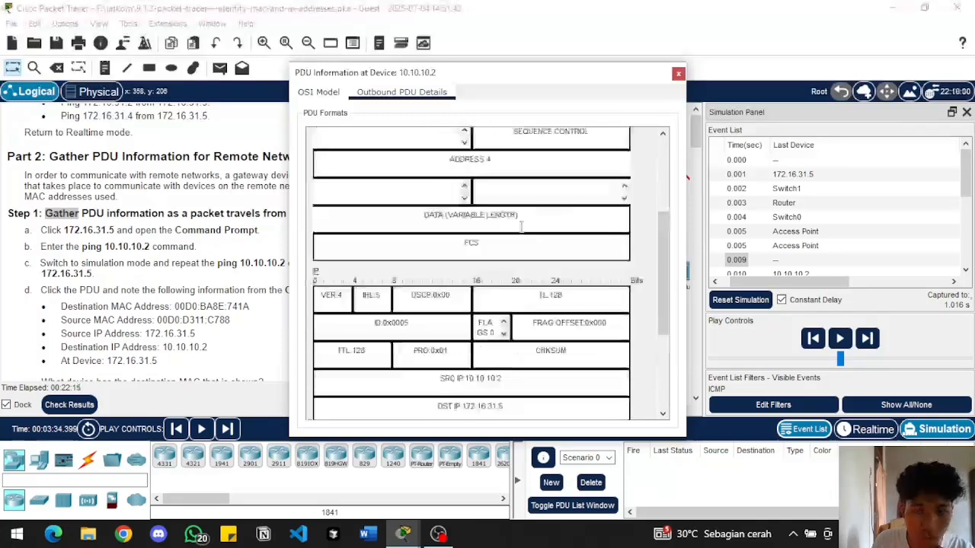
click(680, 73)
Find the sample PDU table under Part 2 step e and check the PDU information of the 0.001 s event at Switch1 against it
scroll(335, 314, down, 1)
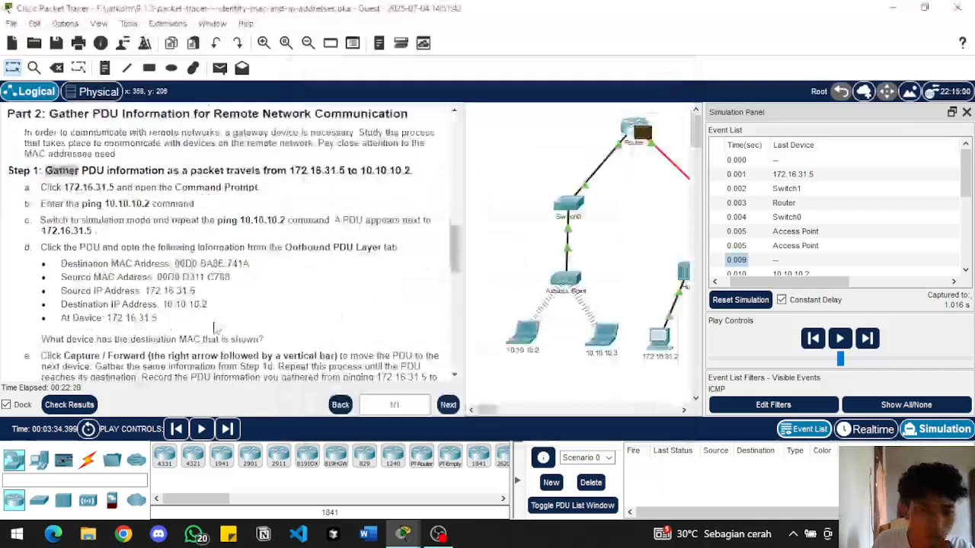
scroll(335, 315, down, 1)
scroll(164, 327, down, 1)
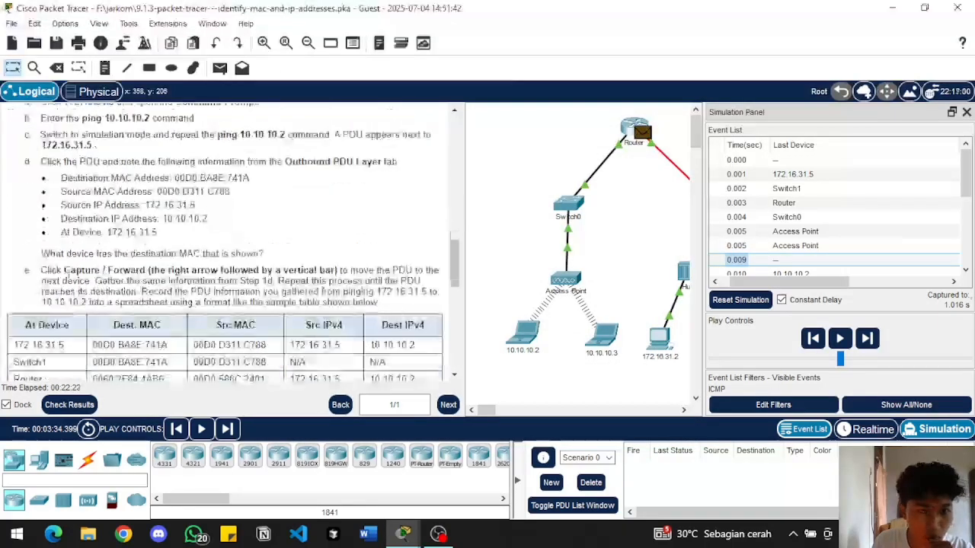
scroll(128, 279, down, 1)
scroll(317, 196, down, 2)
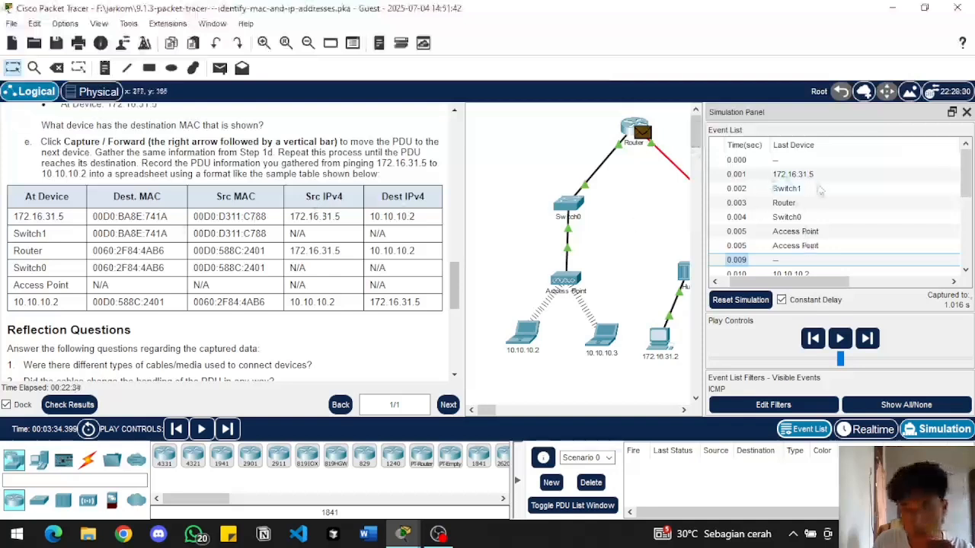
click(781, 174)
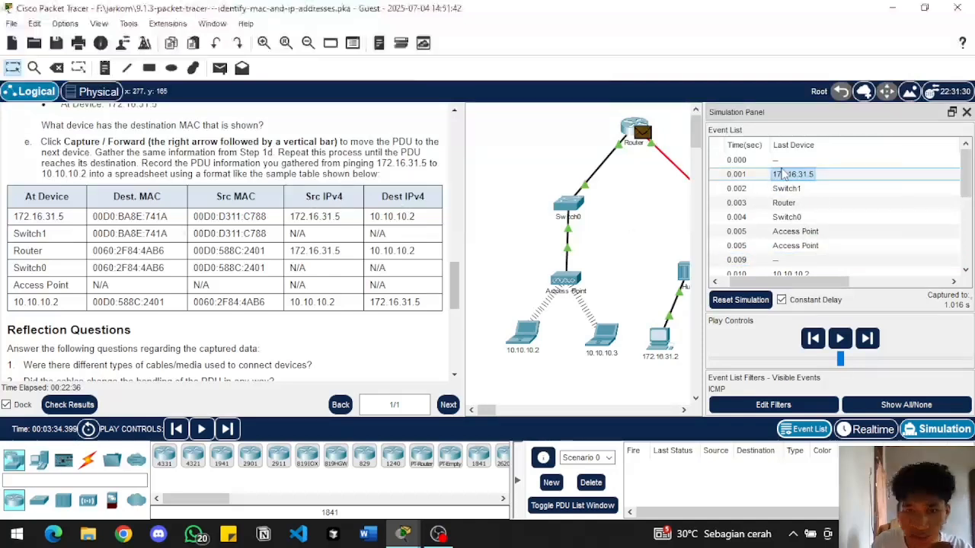
click(782, 175)
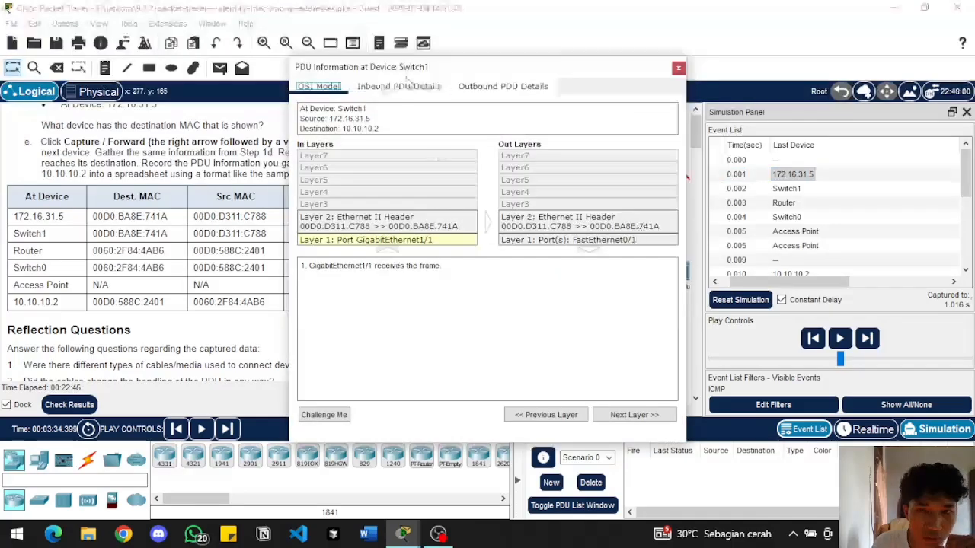
drag(409, 75, 566, 92)
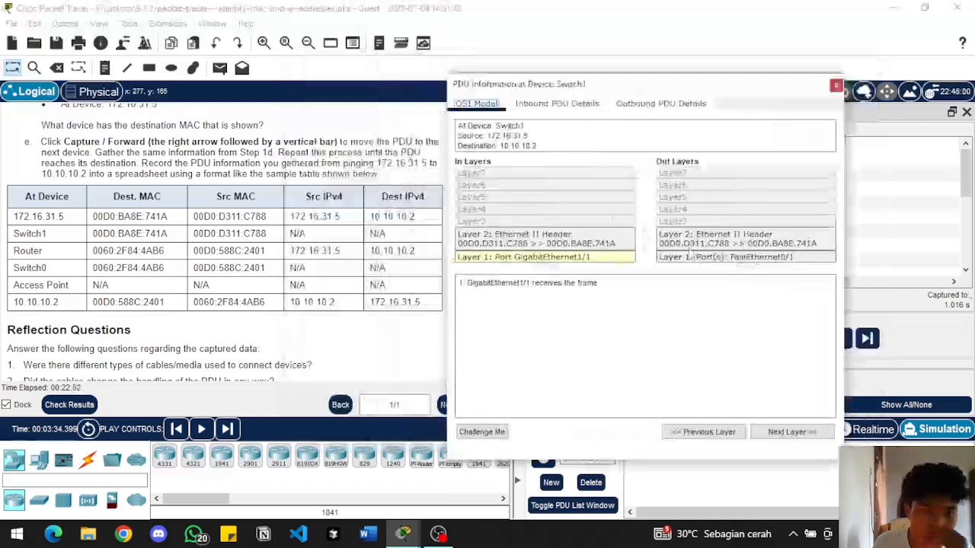
click(837, 86)
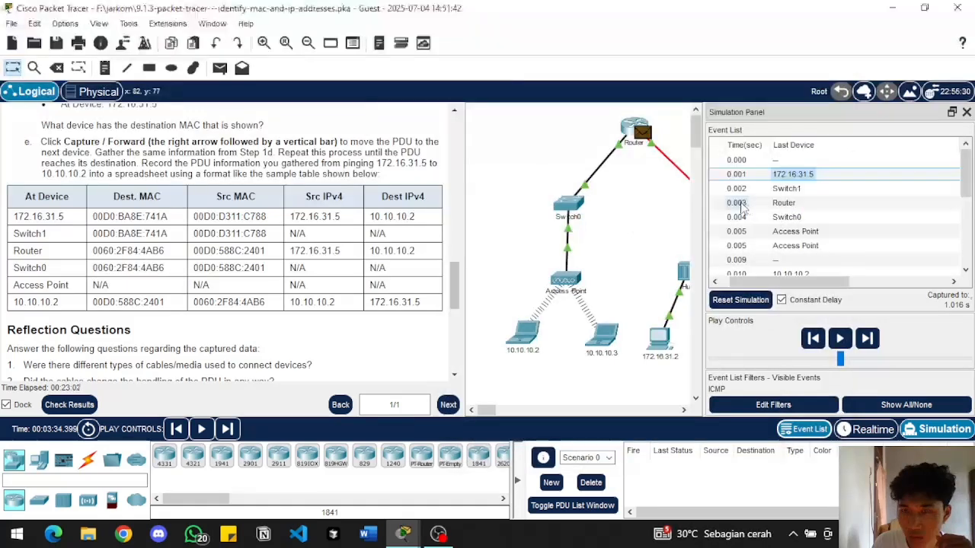
Check the PDU information of the 0.003 s event at Switch0 and the Layer 1 entries of the 0.004 s event at the Access Point
click(739, 206)
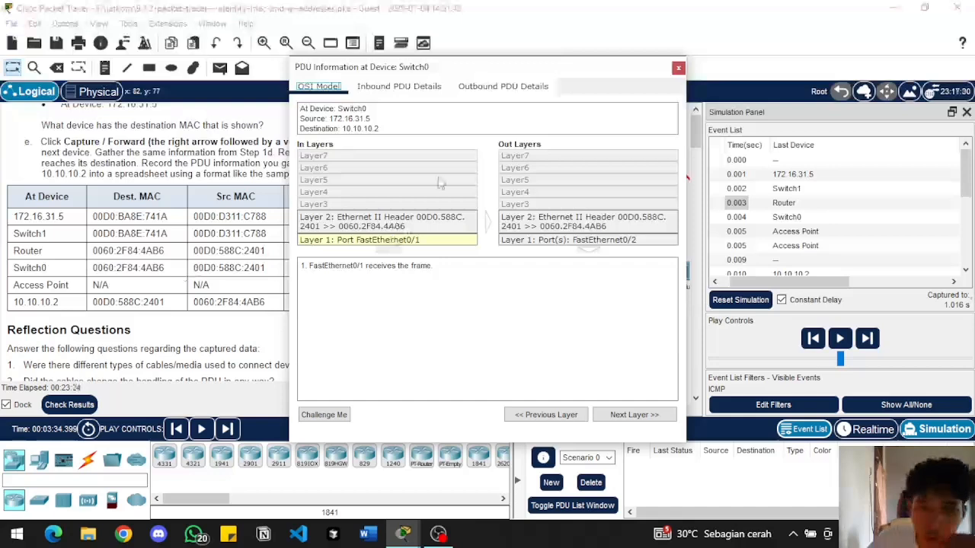
click(677, 69)
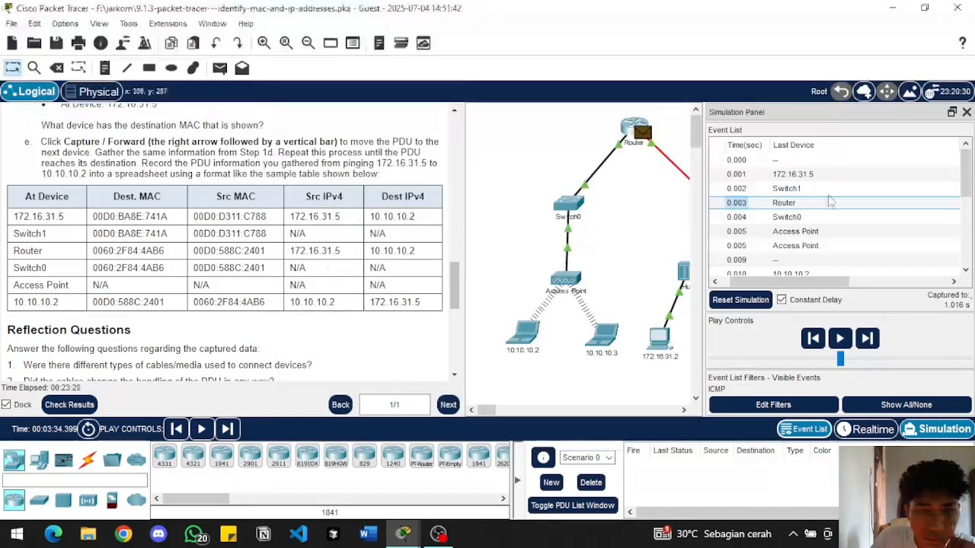
click(742, 218)
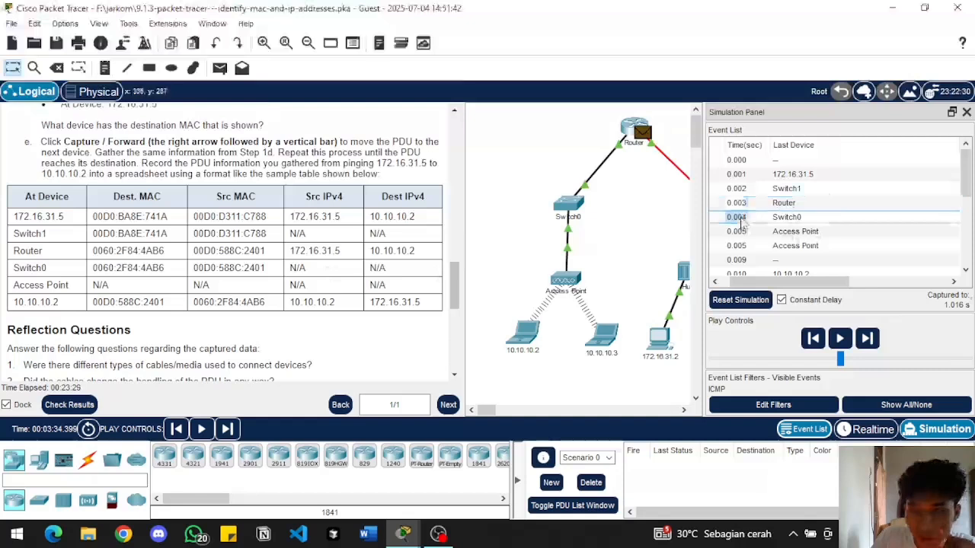
click(741, 219)
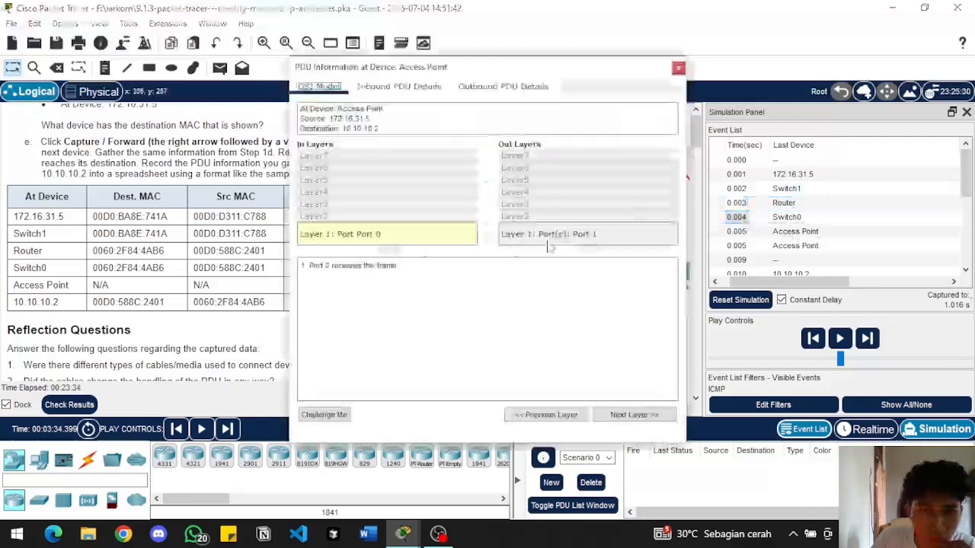
click(564, 233)
click(453, 235)
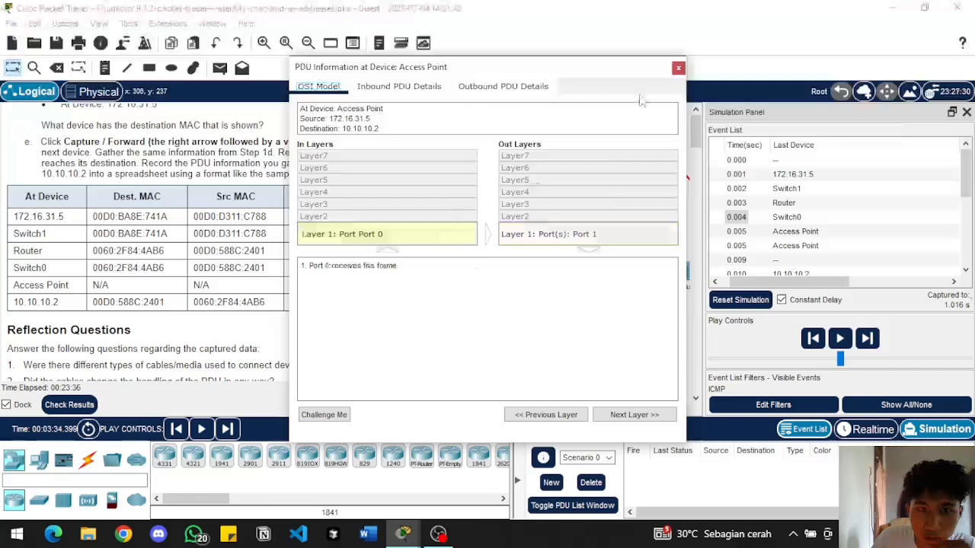
click(679, 68)
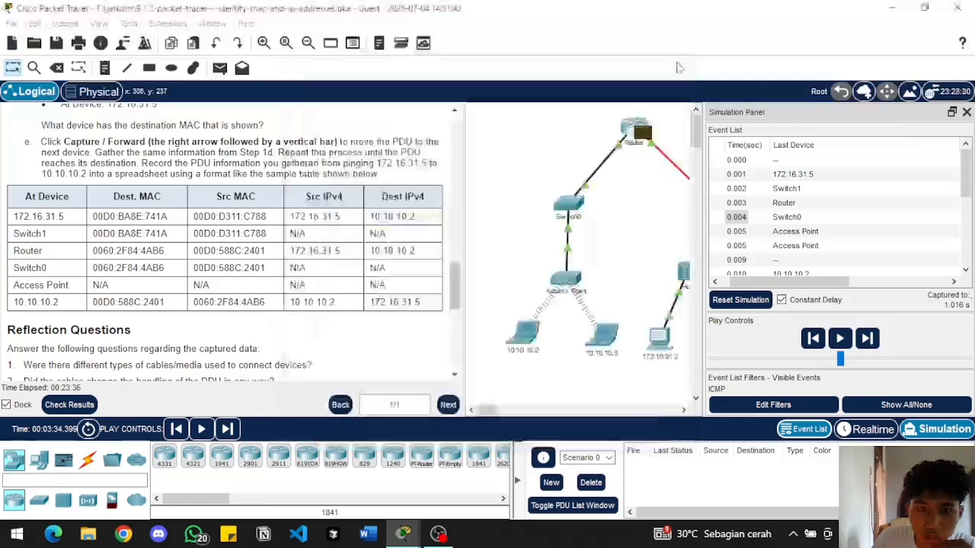
Check the OSI model view and the inbound PDU details of the first 0.005 s event at 10.10.10.3
click(780, 238)
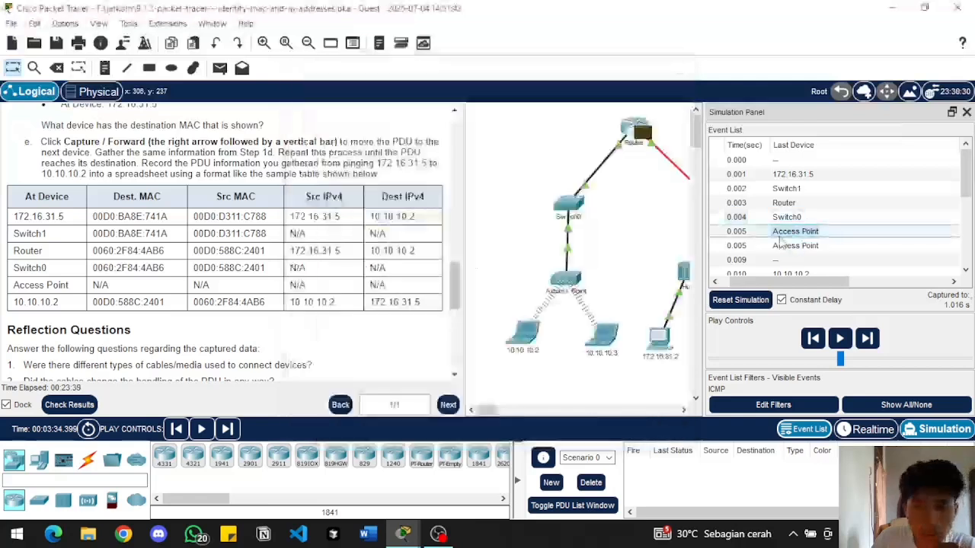
click(779, 238)
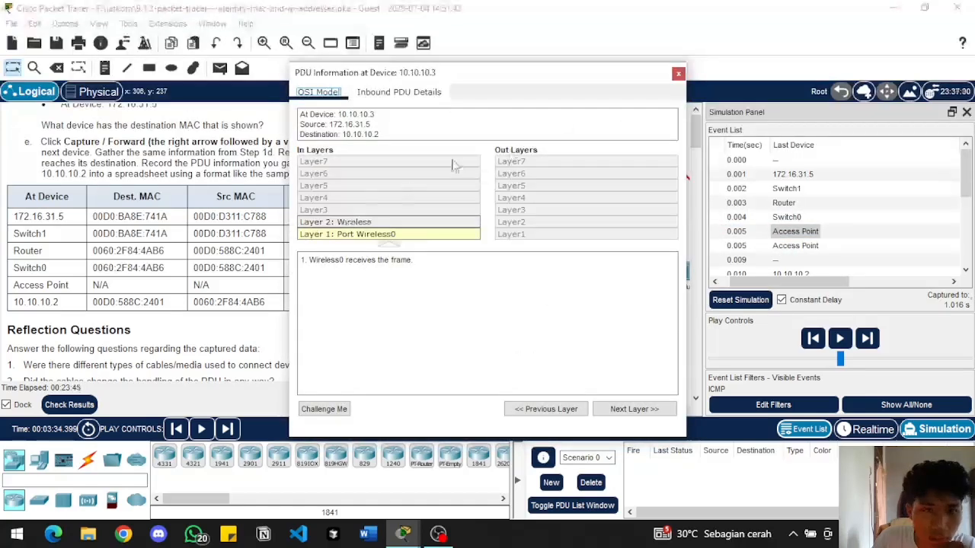
drag(408, 76, 488, 114)
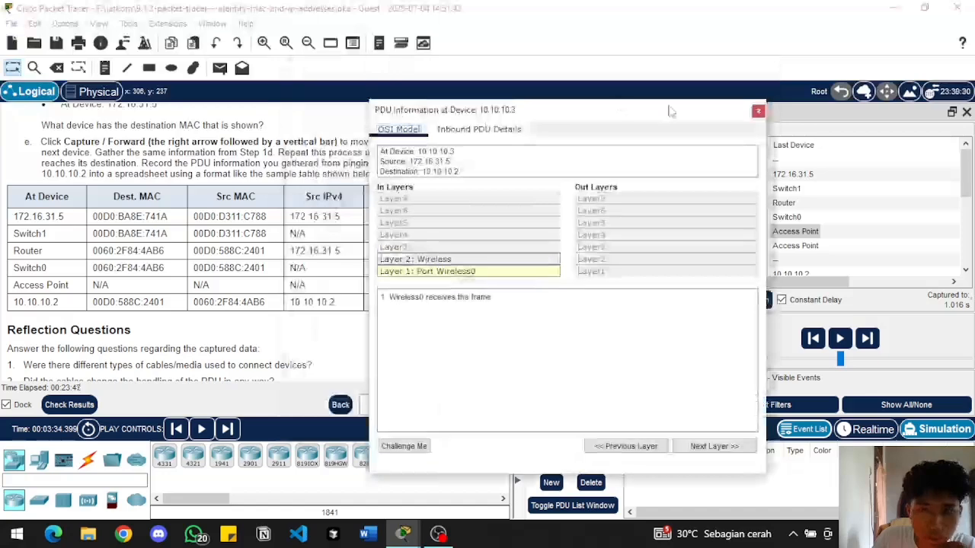
click(759, 112)
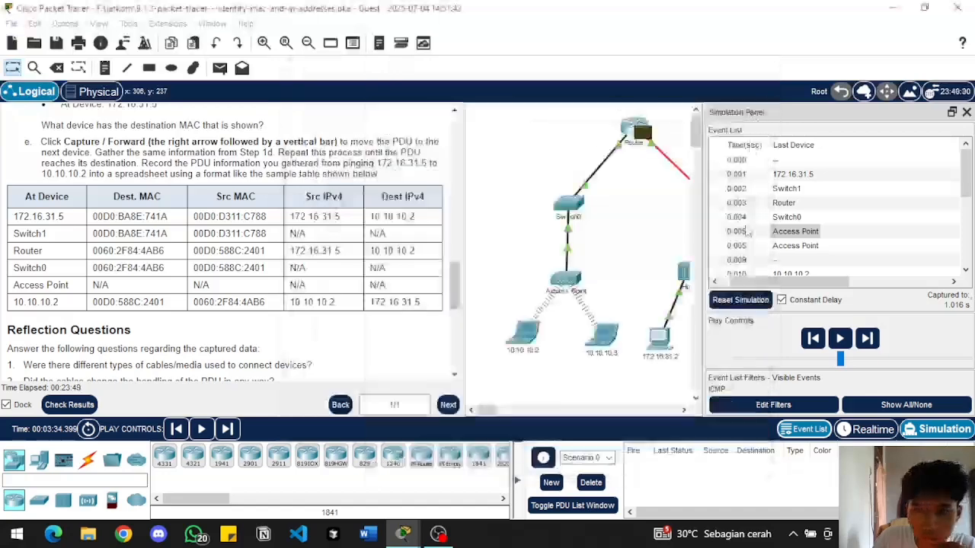
click(735, 234)
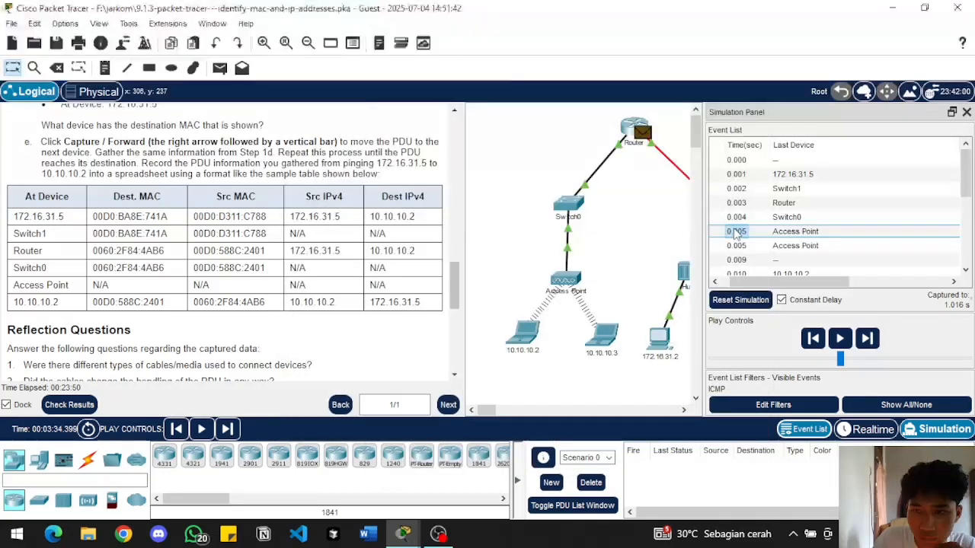
click(397, 92)
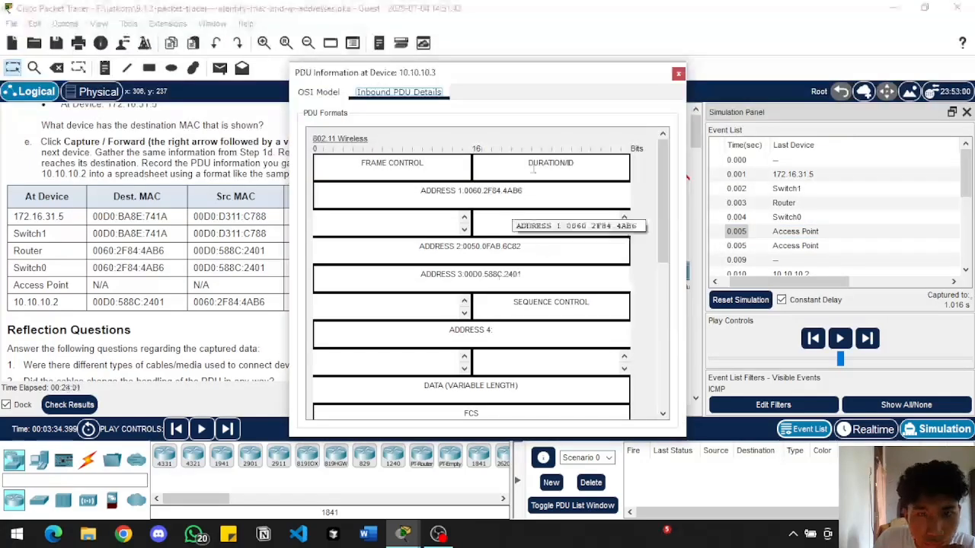
click(678, 74)
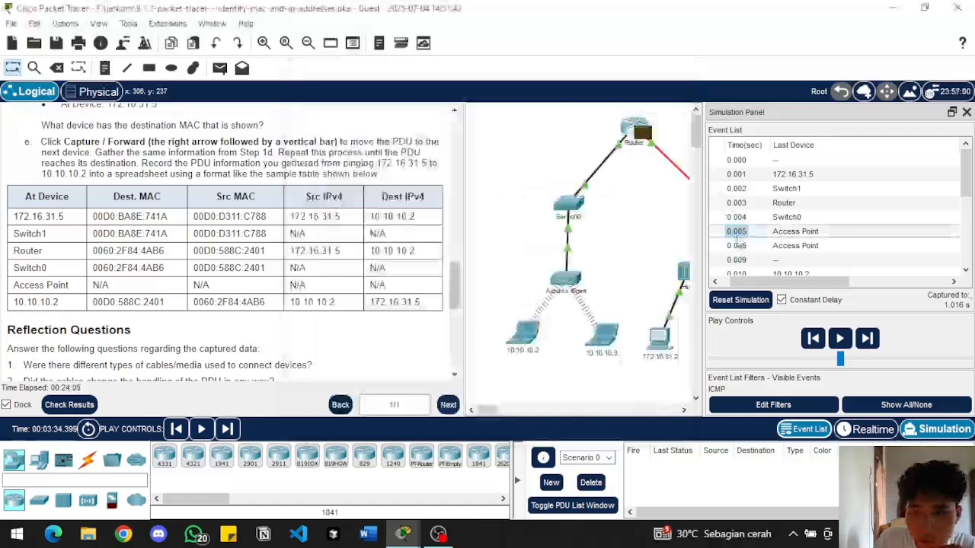
Check the outbound Layer 2 processing of the second 0.005 s event and the outbound PDU details of the 0.009 s event at 10.10.10.2
click(738, 247)
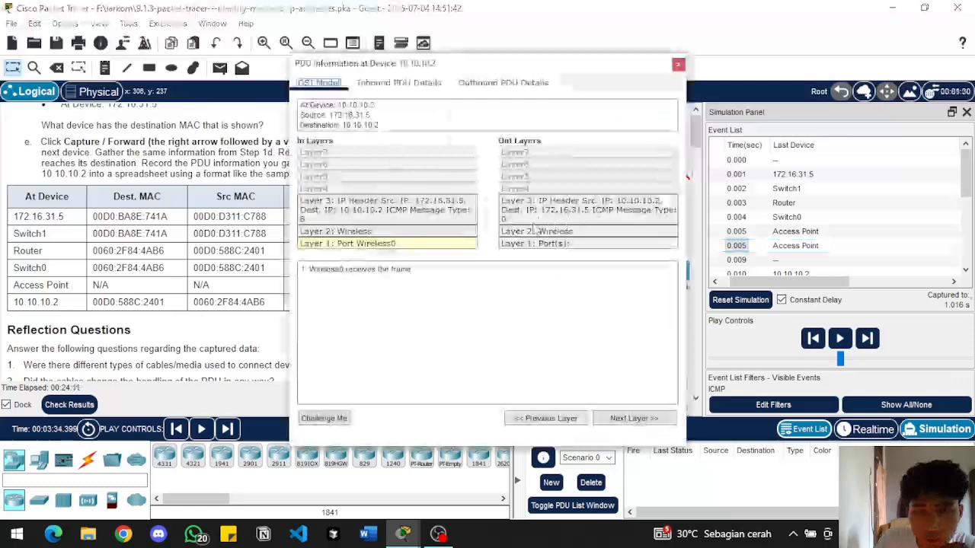
click(537, 230)
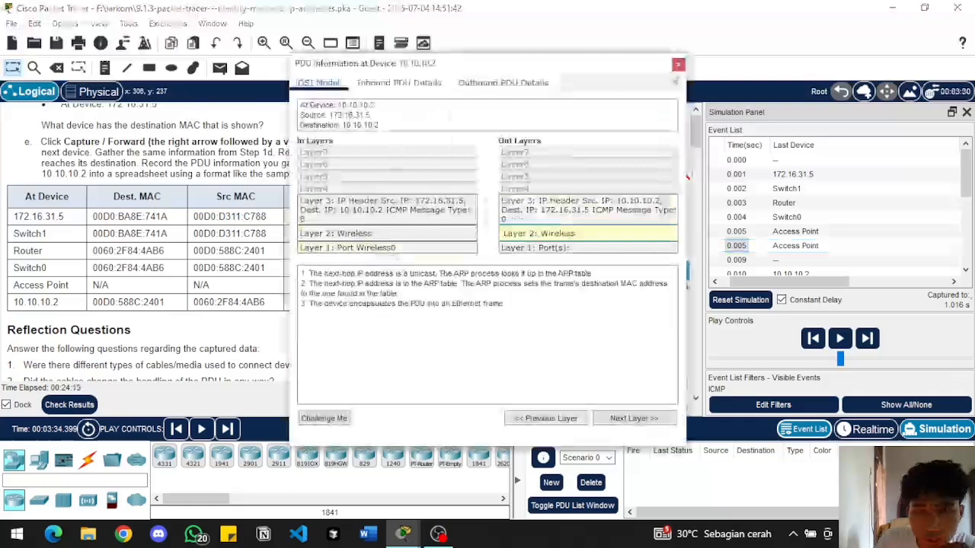
click(677, 67)
click(743, 261)
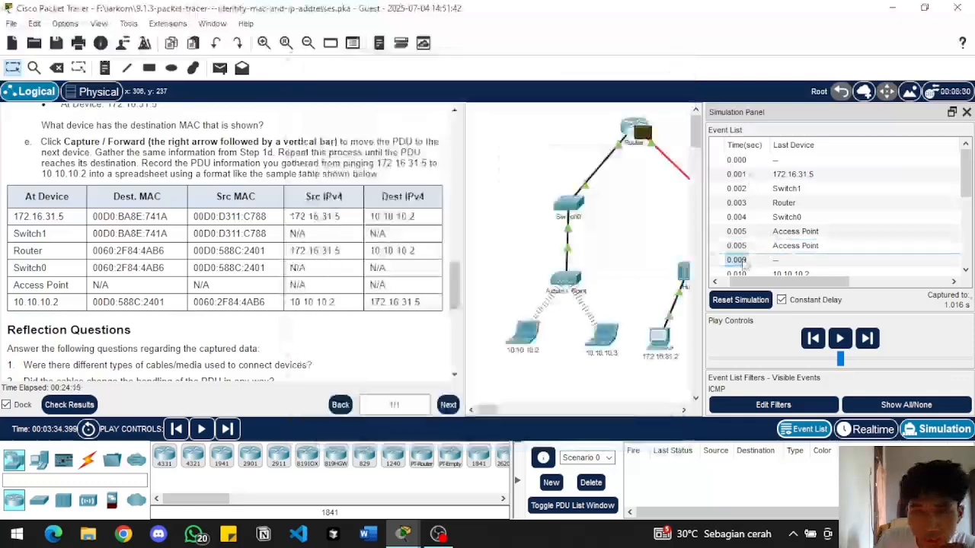
double_click(743, 262)
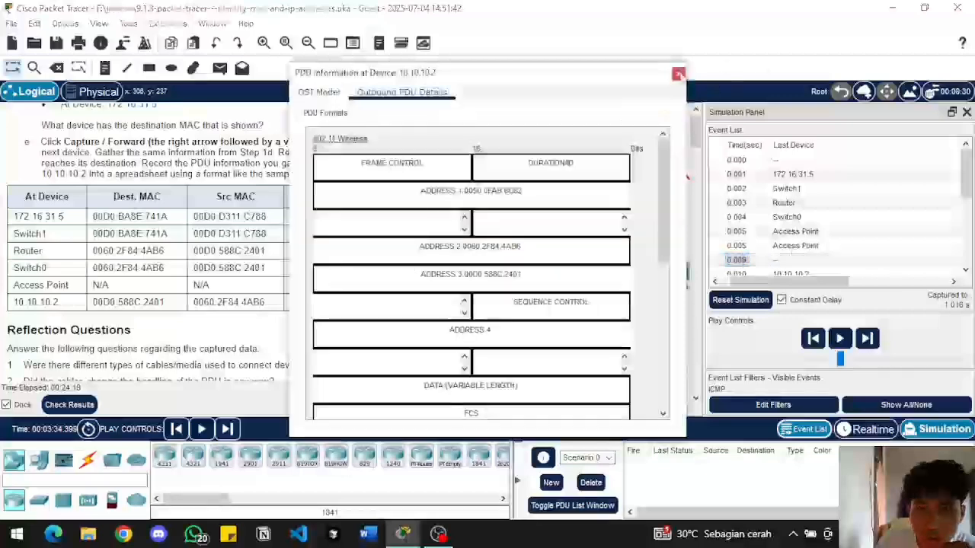
click(677, 73)
Look through the Reflection Questions that follow the Part 2 sample table
scroll(304, 320, down, 2)
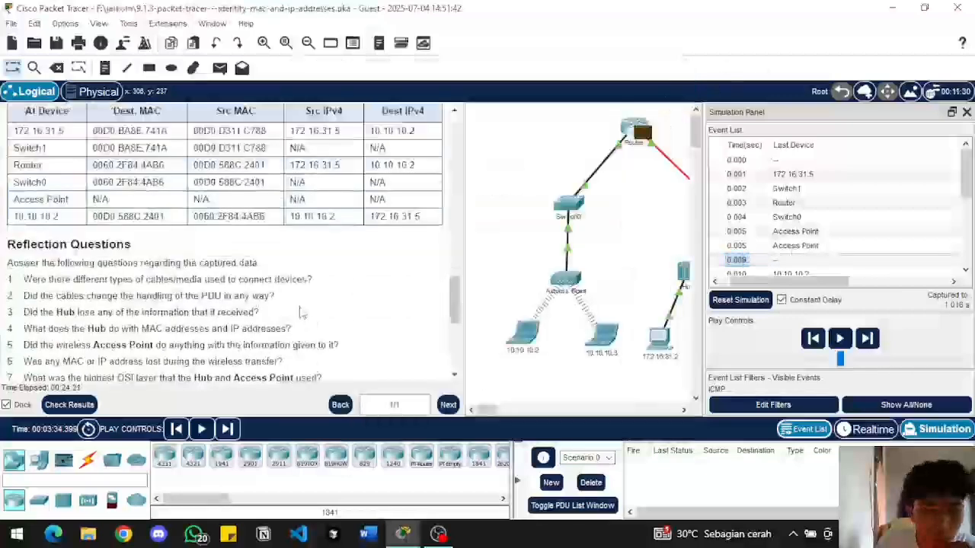
scroll(304, 316, down, 2)
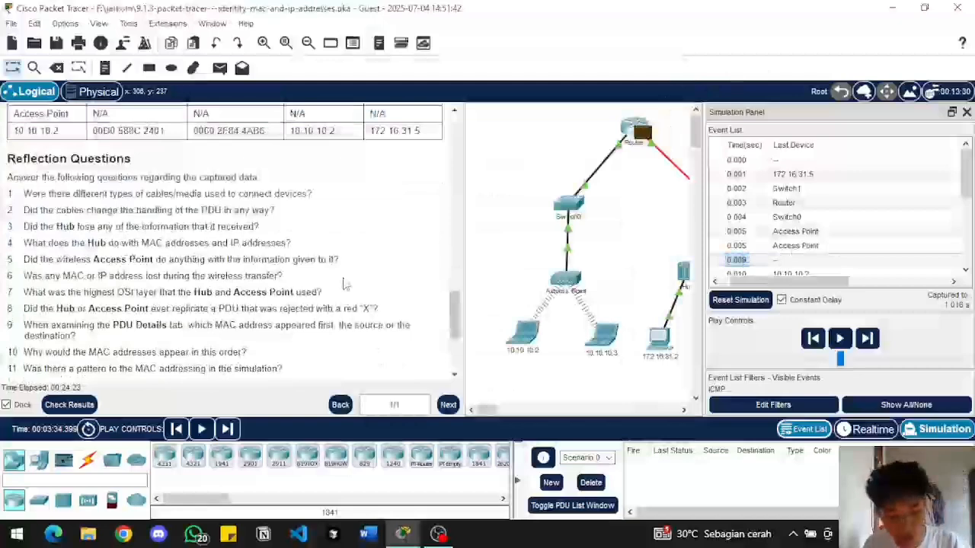
click(438, 533)
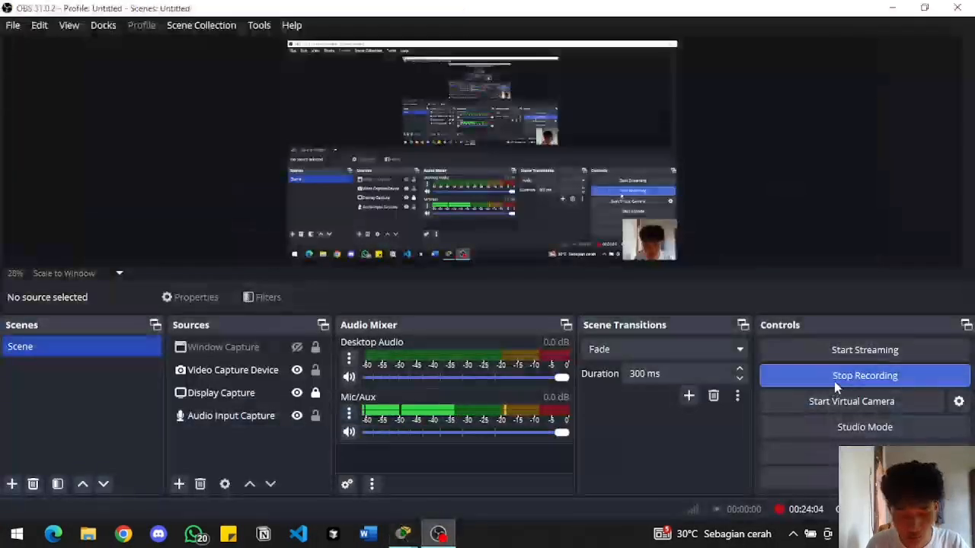